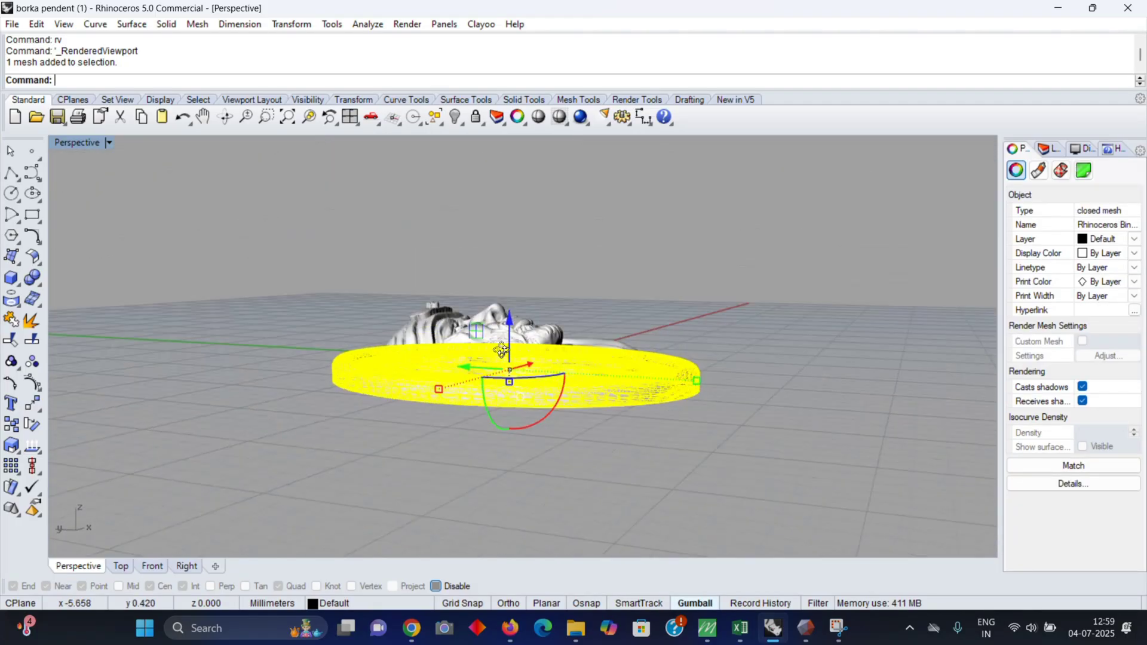
- Hide the oval base mesh to inspect the portrait relief on its own, and show the base again
{"action": "type", "text": "h"}
{"action": "key", "text": "Return"}
{"action": "right_click_drag", "start_coordinate": [435, 404], "coordinate": [717, 271]}
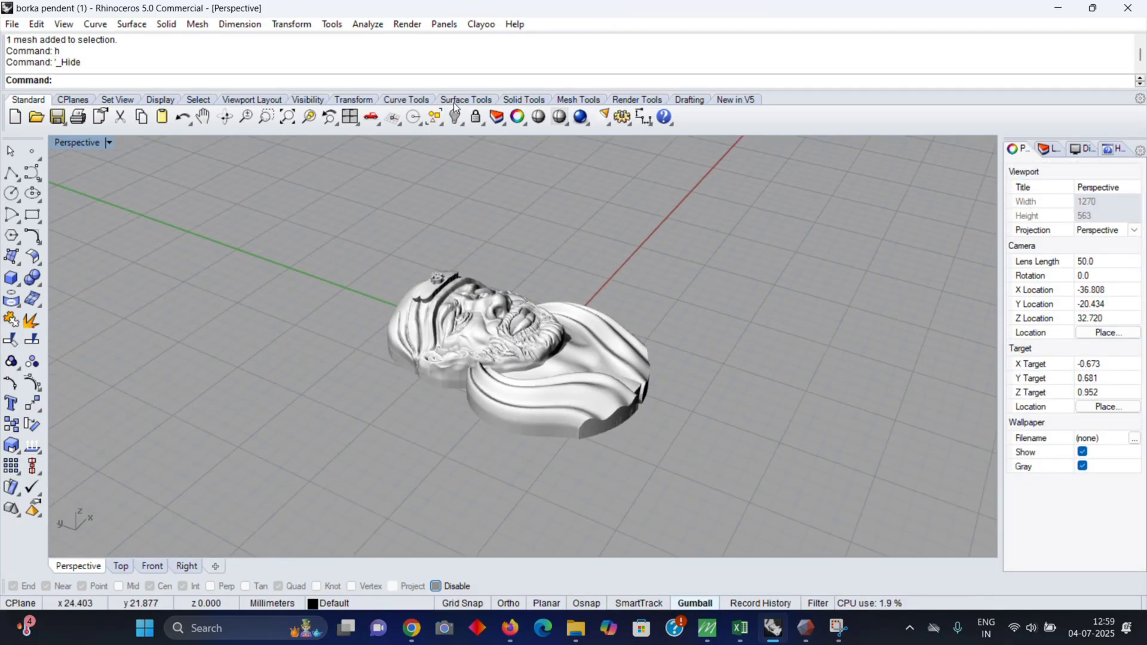
{"action": "right_click", "coordinate": [455, 118]}
{"action": "right_click_drag", "start_coordinate": [546, 387], "coordinate": [643, 389]}
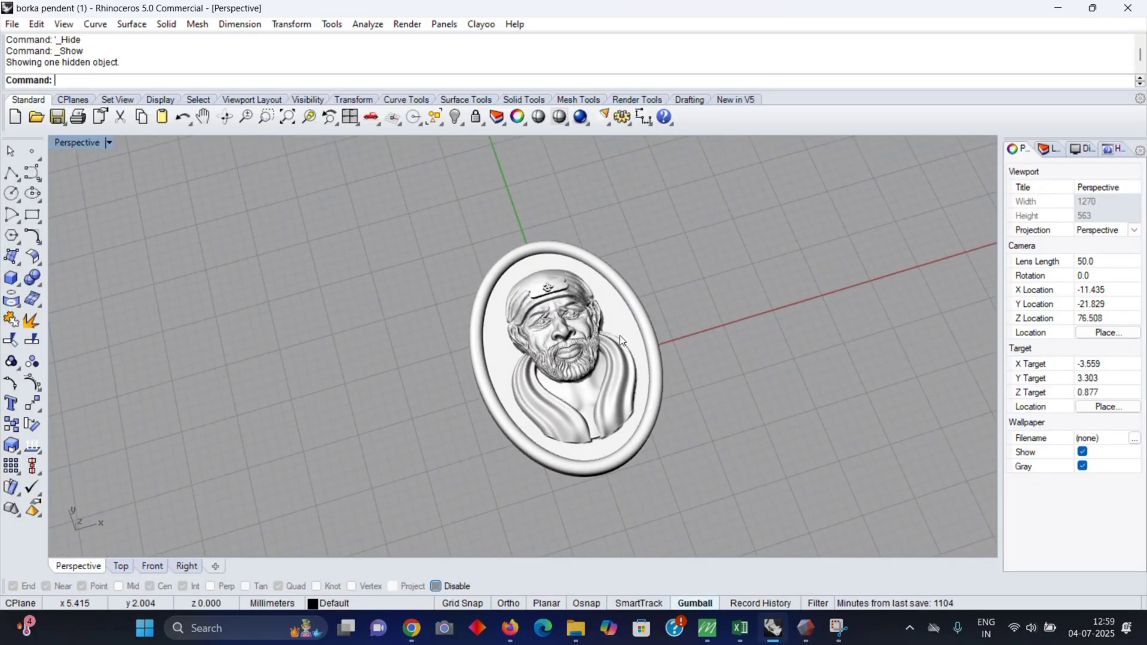
- Examine the pendant's face, outer rim and flat underside from several angles
{"action": "right_click_drag", "start_coordinate": [619, 274], "coordinate": [530, 437]}
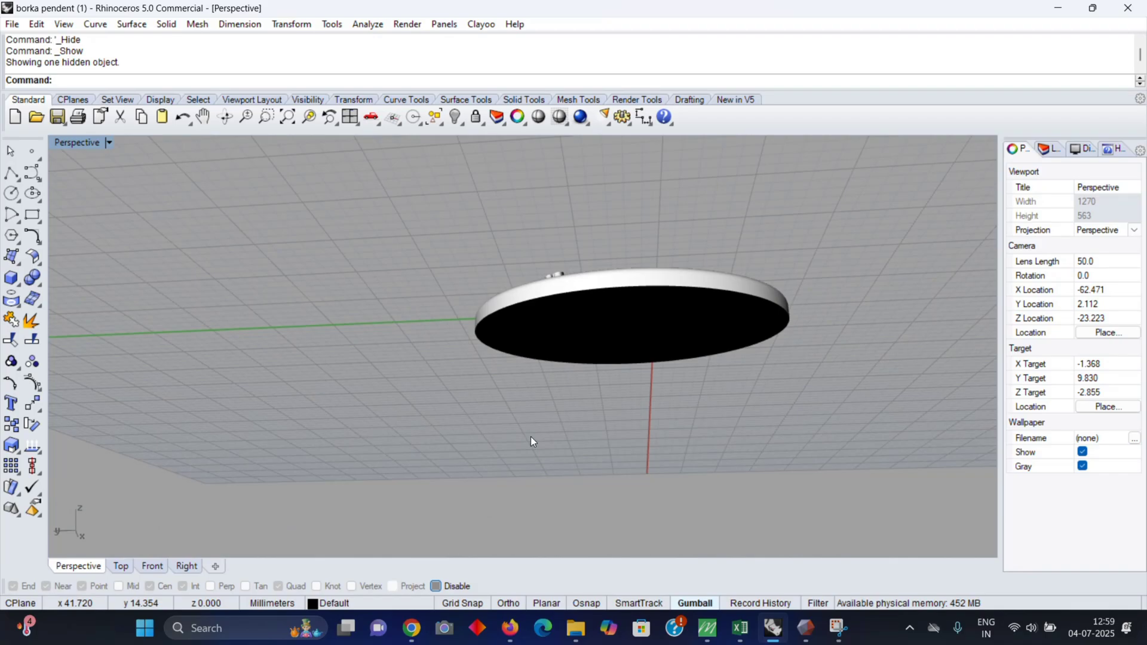
{"action": "scroll", "coordinate": [611, 360], "scroll_direction": "down", "scroll_amount": 2}
{"action": "mouse_move", "coordinate": [611, 360]}
{"action": "right_mouse_down"}
{"action": "mouse_move", "coordinate": [614, 381]}
{"action": "mouse_move", "coordinate": [605, 236]}
{"action": "mouse_move", "coordinate": [581, 329]}
{"action": "mouse_move", "coordinate": [561, 274]}
{"action": "mouse_move", "coordinate": [601, 367]}
{"action": "right_mouse_up"}
{"action": "scroll", "coordinate": [614, 382], "scroll_direction": "up", "scroll_amount": 9}
{"action": "left_click", "coordinate": [561, 274]}
{"action": "key", "text": "Escape"}
{"action": "scroll", "coordinate": [533, 407], "scroll_direction": "up", "scroll_amount": 7}
{"action": "scroll", "coordinate": [533, 406], "scroll_direction": "down", "scroll_amount": 6}
{"action": "right_click_drag", "start_coordinate": [575, 432], "coordinate": [625, 349]}
{"action": "scroll", "coordinate": [625, 349], "scroll_direction": "up", "scroll_amount": 7}
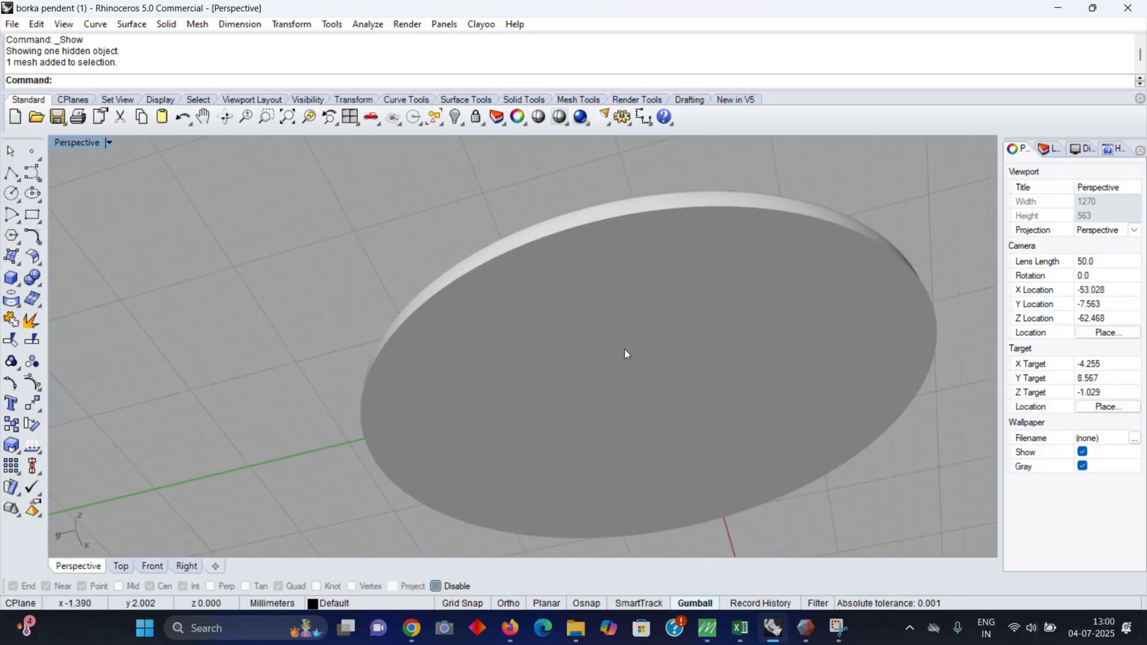
- Draw a rectangle around the whole oval pendant in the Top view, leaving a margin on every side
{"action": "key", "text": "ctrl+F1"}
{"action": "right_click_drag", "start_coordinate": [621, 293], "coordinate": [612, 255]}
{"action": "scroll", "coordinate": [612, 256], "scroll_direction": "down", "scroll_amount": 6}
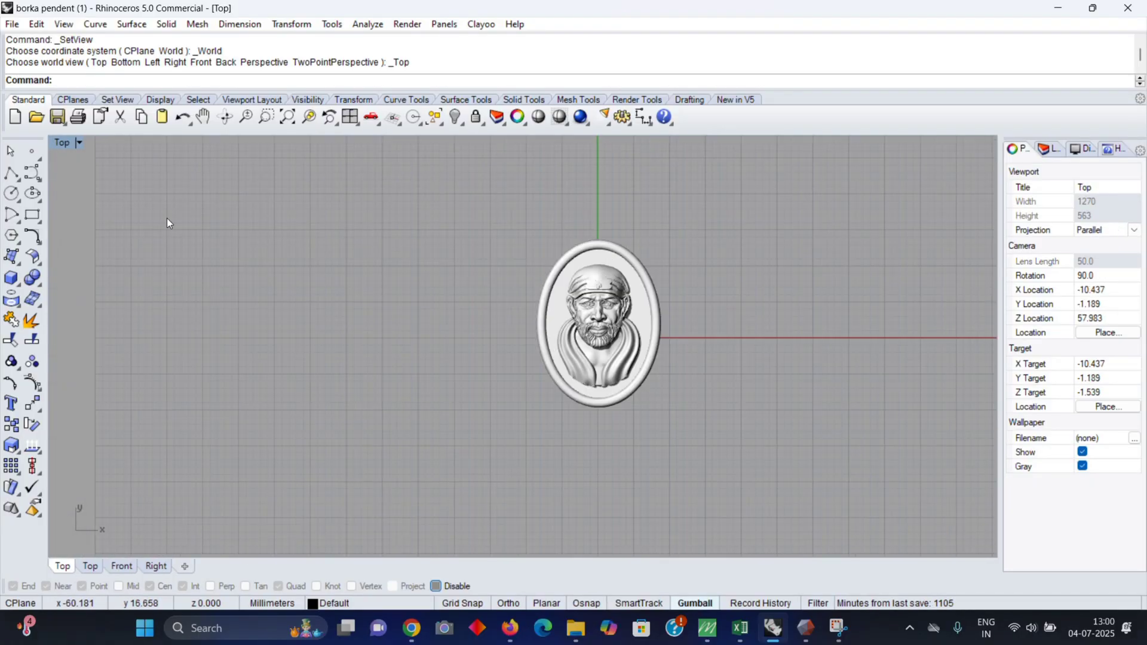
{"action": "left_click", "coordinate": [33, 215]}
{"action": "left_click", "coordinate": [510, 222]}
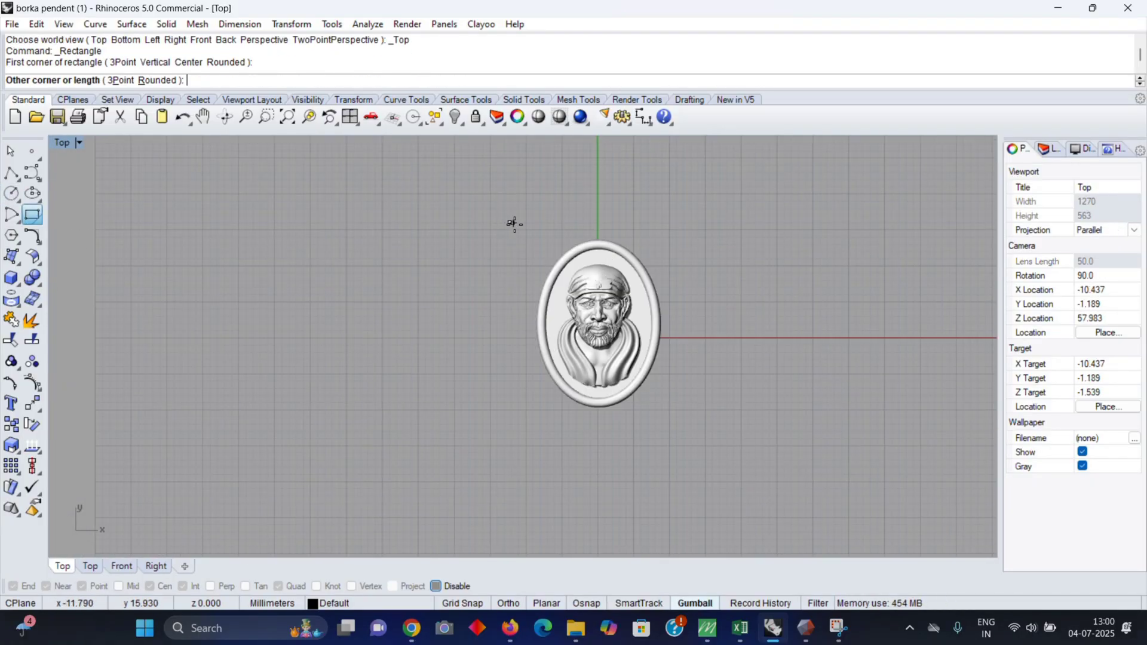
{"action": "left_click", "coordinate": [687, 423]}
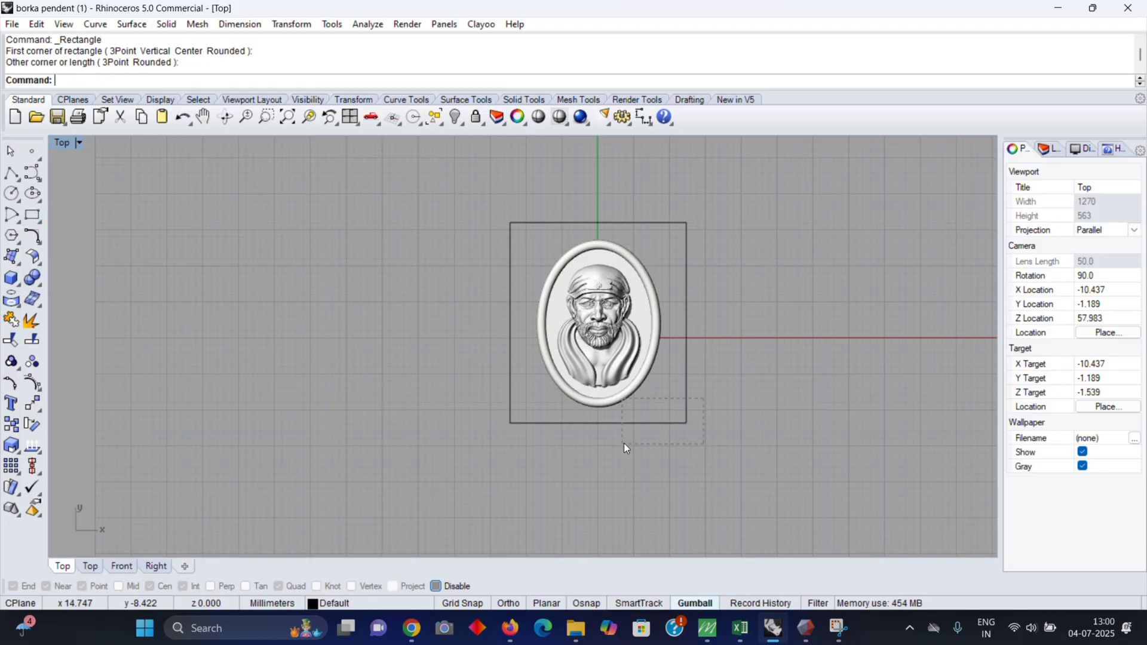
- Move the rectangle vertically down to the level of the pendant's bottom edge
{"action": "key", "text": "ctrl+a"}
{"action": "key", "text": "ctrl+F4"}
{"action": "key", "text": "Escape"}
{"action": "right_click_drag", "start_coordinate": [628, 420], "coordinate": [536, 323]}
{"action": "scroll", "coordinate": [664, 406], "scroll_direction": "up", "scroll_amount": 6}
{"action": "left_click", "coordinate": [663, 404]}
{"action": "scroll", "coordinate": [664, 404], "scroll_direction": "down", "scroll_amount": 6}
{"action": "scroll", "coordinate": [512, 342], "scroll_direction": "up", "scroll_amount": 5}
{"action": "scroll", "coordinate": [512, 342], "scroll_direction": "up", "scroll_amount": 6}
{"action": "left_click_drag", "start_coordinate": [497, 330], "coordinate": [495, 373]}
{"action": "scroll", "coordinate": [499, 332], "scroll_direction": "down", "scroll_amount": 8}
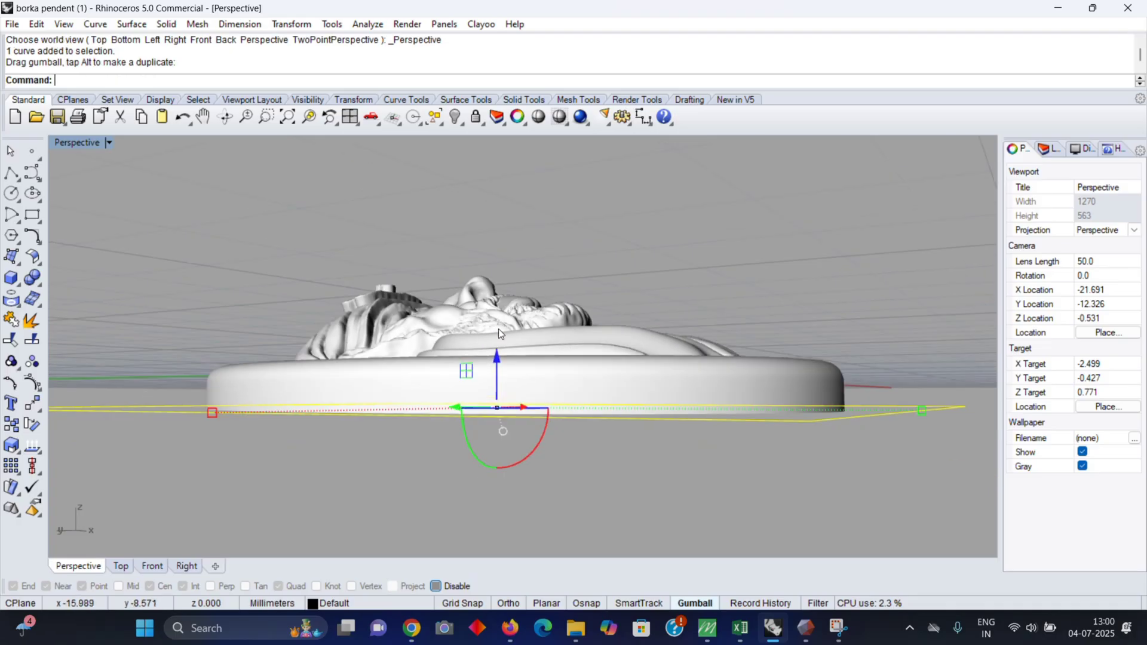
- Extrude the rectangle downward below the pendant and cap the extrusion into a closed box
{"action": "scroll", "coordinate": [530, 320], "scroll_direction": "down", "scroll_amount": 6}
{"action": "right_click_drag", "start_coordinate": [530, 320], "coordinate": [530, 359]}
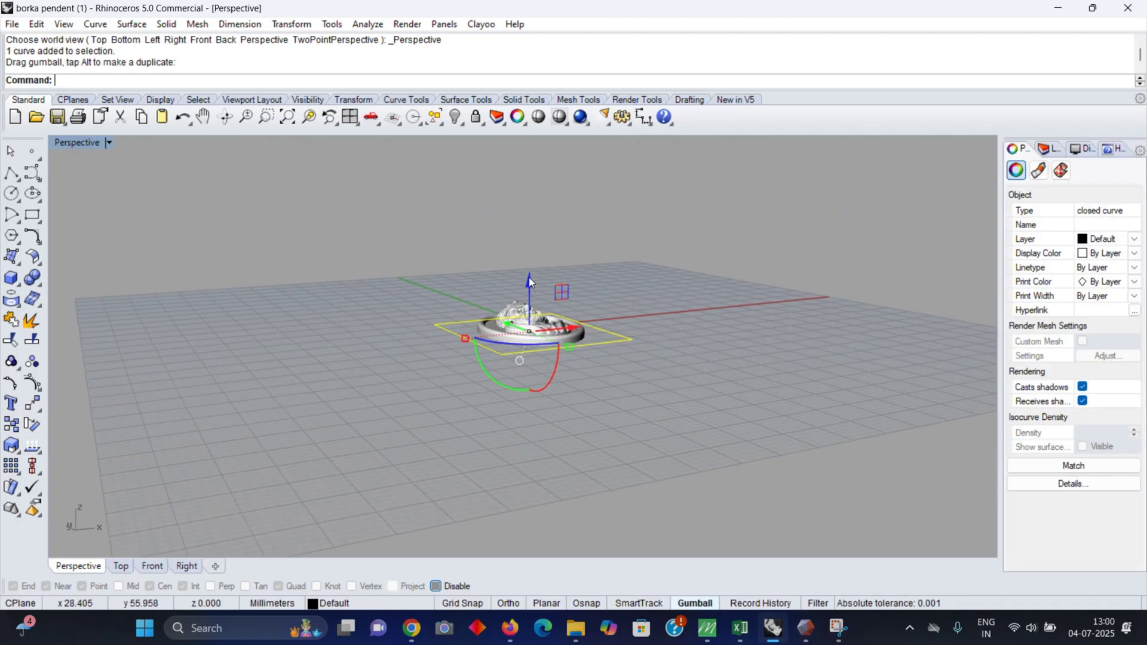
{"action": "left_click_drag", "start_coordinate": [530, 282], "coordinate": [532, 363], "text": "ctrl"}
{"action": "scroll", "coordinate": [493, 340], "scroll_direction": "up", "scroll_amount": 10}
{"action": "left_click", "coordinate": [494, 357]}
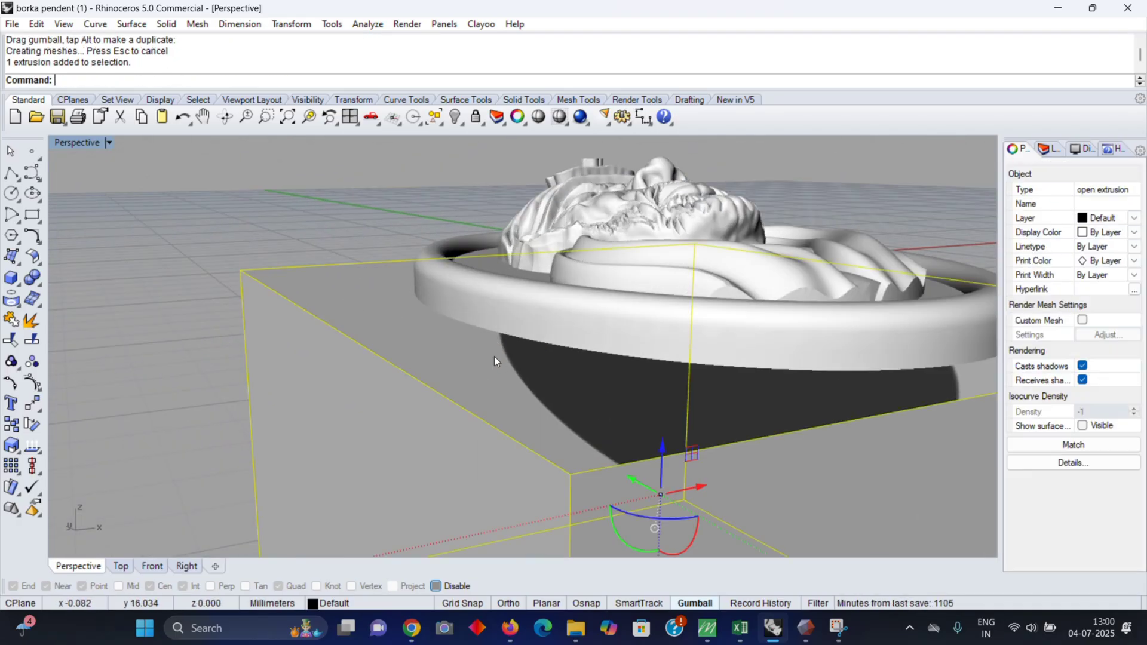
{"action": "type", "text": "cap"}
{"action": "key", "text": "Return"}
{"action": "key", "text": "Escape"}
- Check in wireframe display, from the Front and Perspective views, how the box's upper face meets the pendant's base
{"action": "right_click_drag", "start_coordinate": [372, 363], "coordinate": [443, 350]}
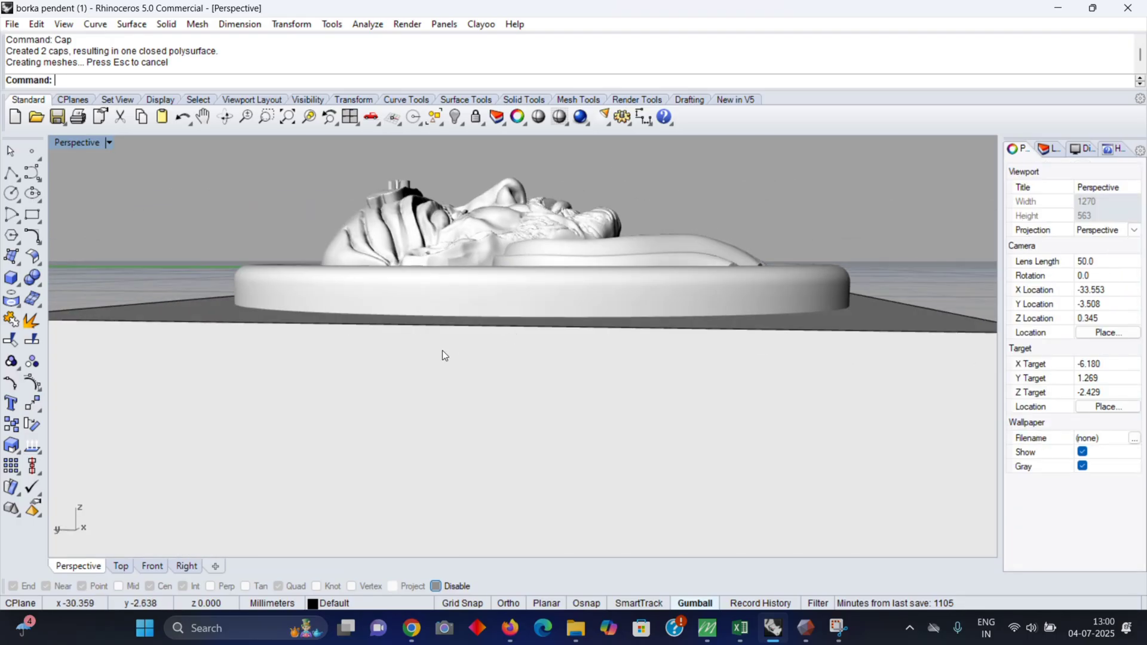
{"action": "left_click", "coordinate": [443, 350]}
{"action": "key", "text": "F2"}
{"action": "right_click_drag", "start_coordinate": [635, 351], "coordinate": [458, 348]}
{"action": "type", "text": "W"}
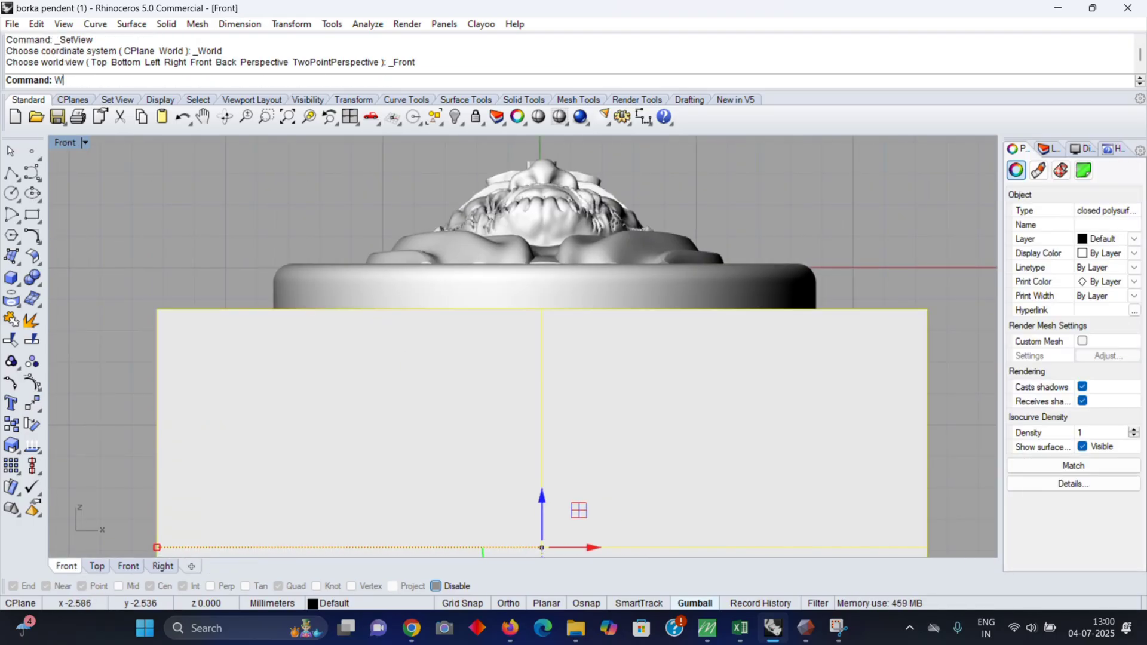
{"action": "type", "text": "v"}
{"action": "key", "text": "Return"}
{"action": "scroll", "coordinate": [483, 313], "scroll_direction": "up", "scroll_amount": 6}
{"action": "scroll", "coordinate": [178, 301], "scroll_direction": "up", "scroll_amount": 6}
{"action": "scroll", "coordinate": [540, 325], "scroll_direction": "down", "scroll_amount": 8}
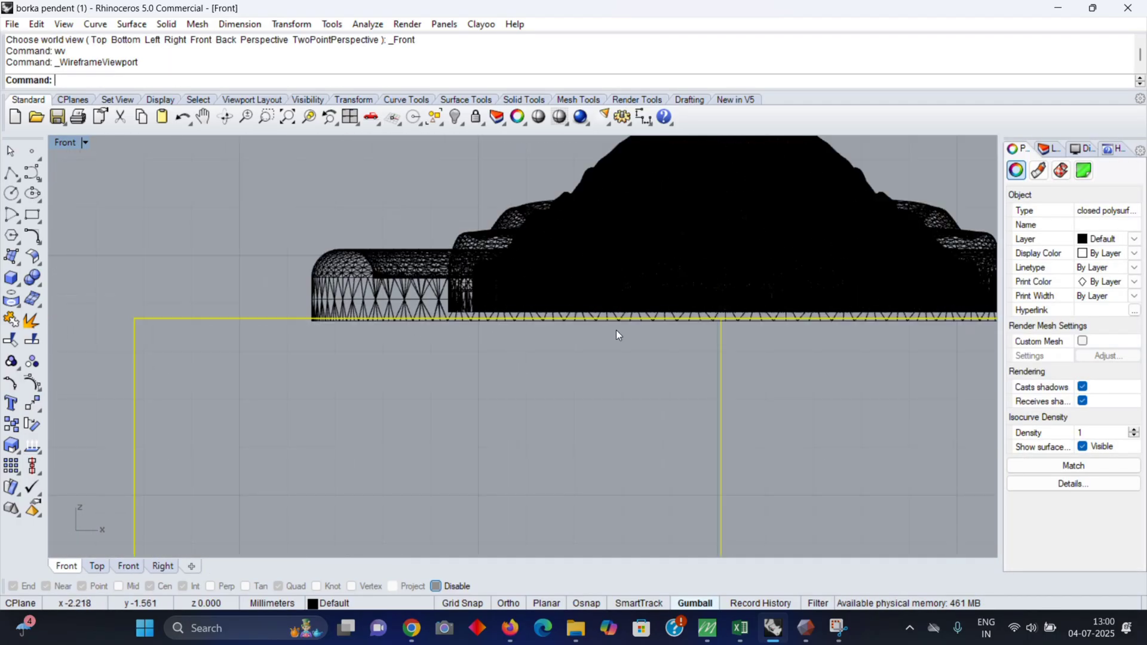
{"action": "key", "text": "F4"}
{"action": "scroll", "coordinate": [616, 330], "scroll_direction": "down", "scroll_amount": 10}
{"action": "key", "text": "Escape"}
{"action": "right_click_drag", "start_coordinate": [538, 224], "coordinate": [600, 254]}
{"action": "scroll", "coordinate": [577, 257], "scroll_direction": "up", "scroll_amount": 9}
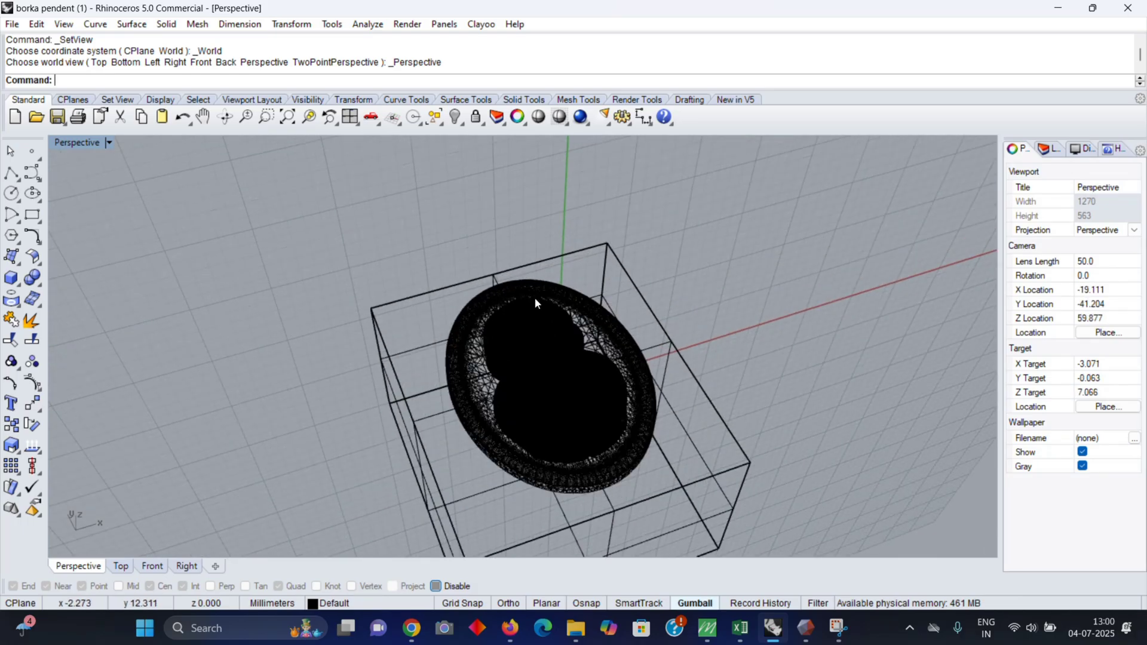
{"action": "scroll", "coordinate": [536, 301], "scroll_direction": "down", "scroll_amount": 5}
- Export all objects to the Desktop as a binary STL file named "for hollow", including open objects
{"action": "key", "text": "ctrl+a"}
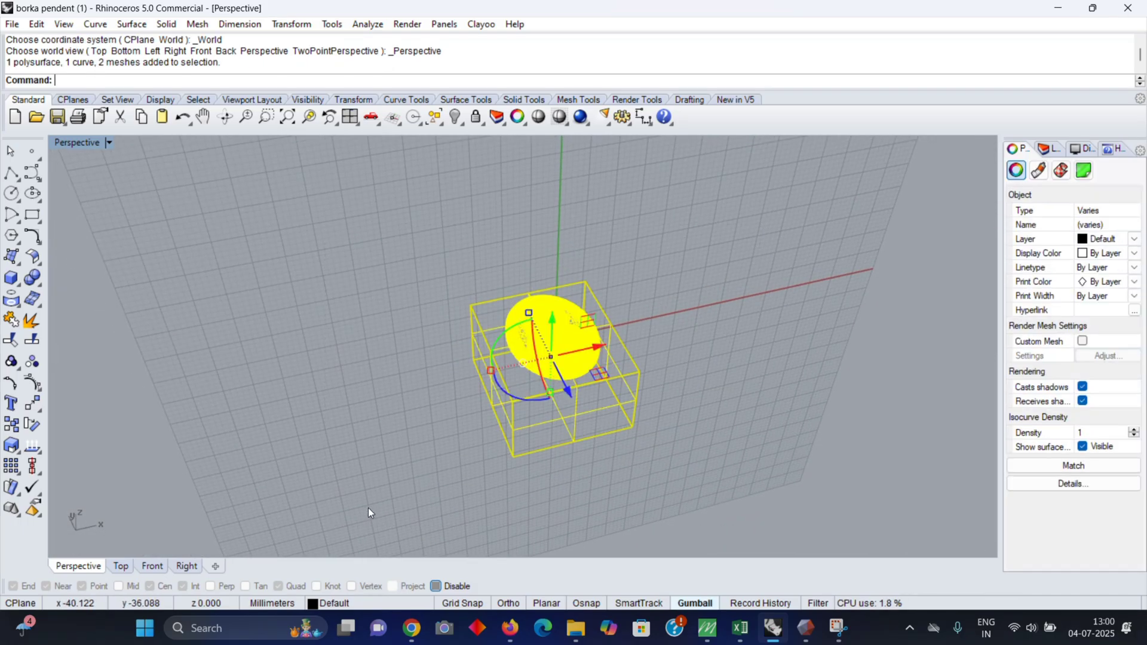
{"action": "left_click", "coordinate": [12, 25]}
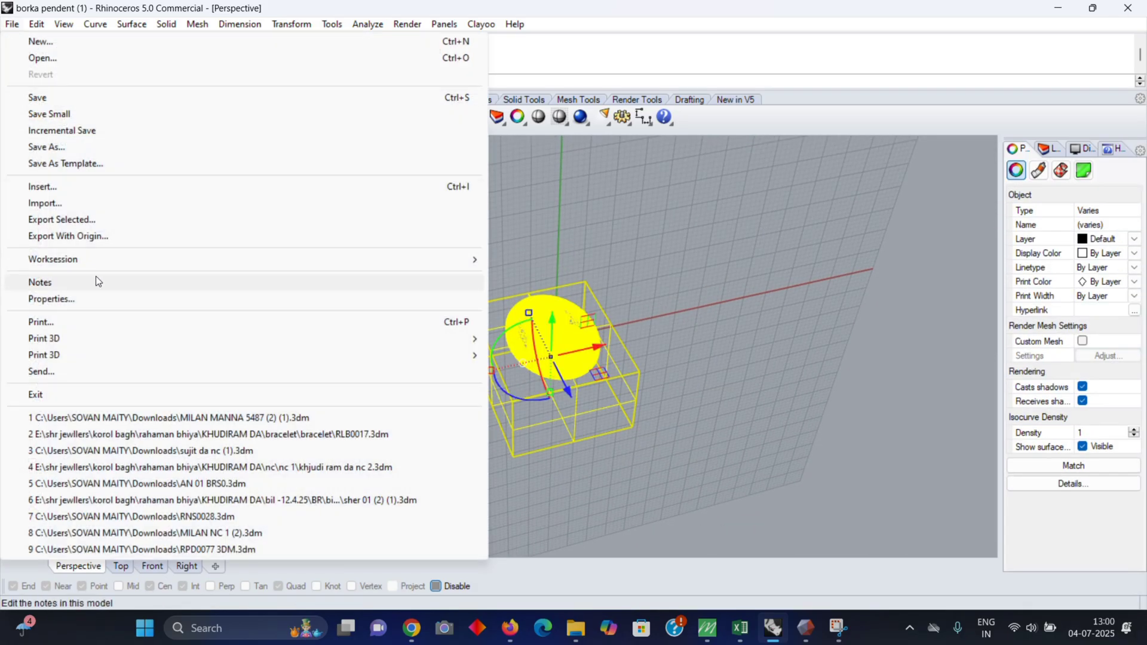
{"action": "left_click", "coordinate": [115, 220]}
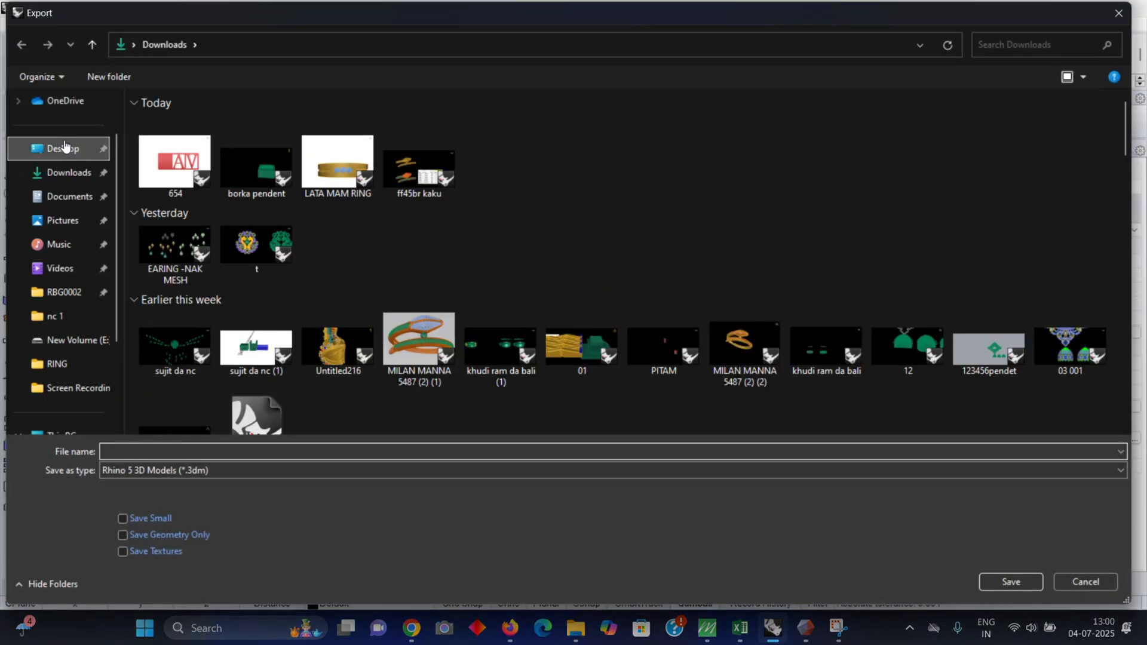
{"action": "left_click", "coordinate": [65, 148]}
{"action": "left_click", "coordinate": [177, 471]}
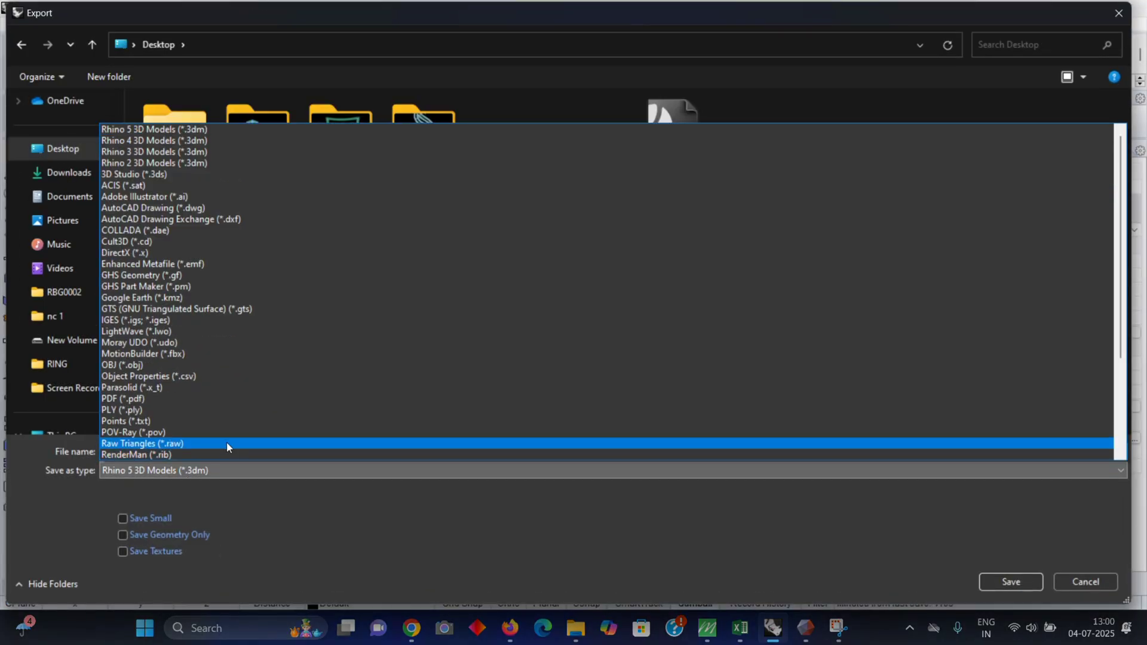
{"action": "scroll", "coordinate": [234, 410], "scroll_direction": "down", "scroll_amount": 1}
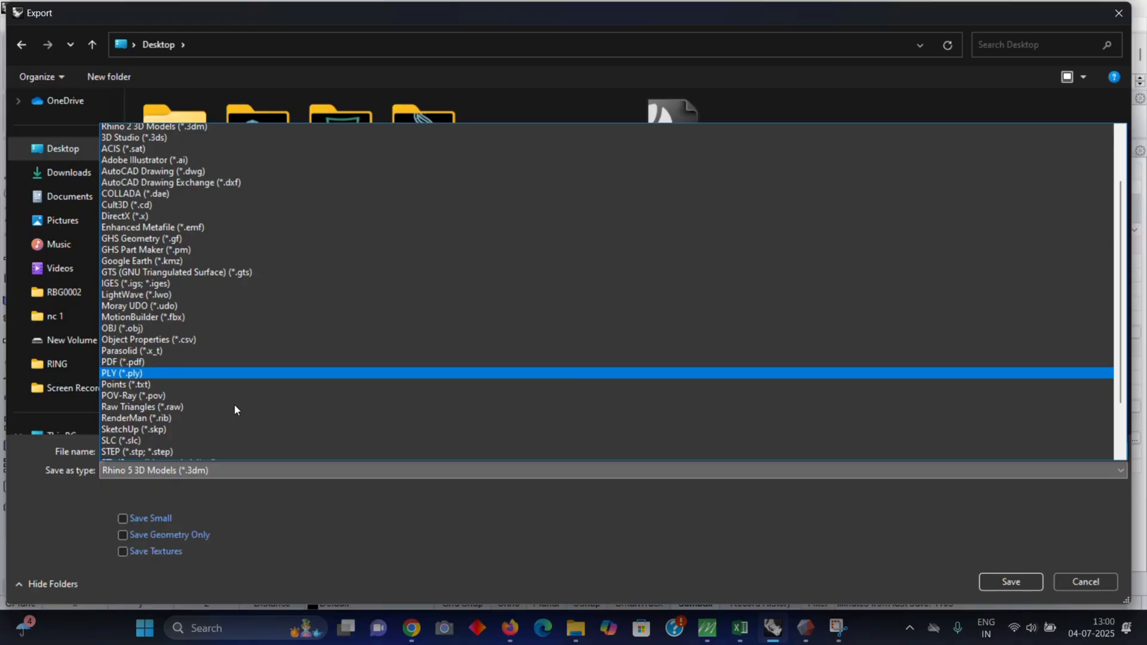
{"action": "scroll", "coordinate": [235, 404], "scroll_direction": "down", "scroll_amount": 1}
{"action": "left_click", "coordinate": [215, 433]}
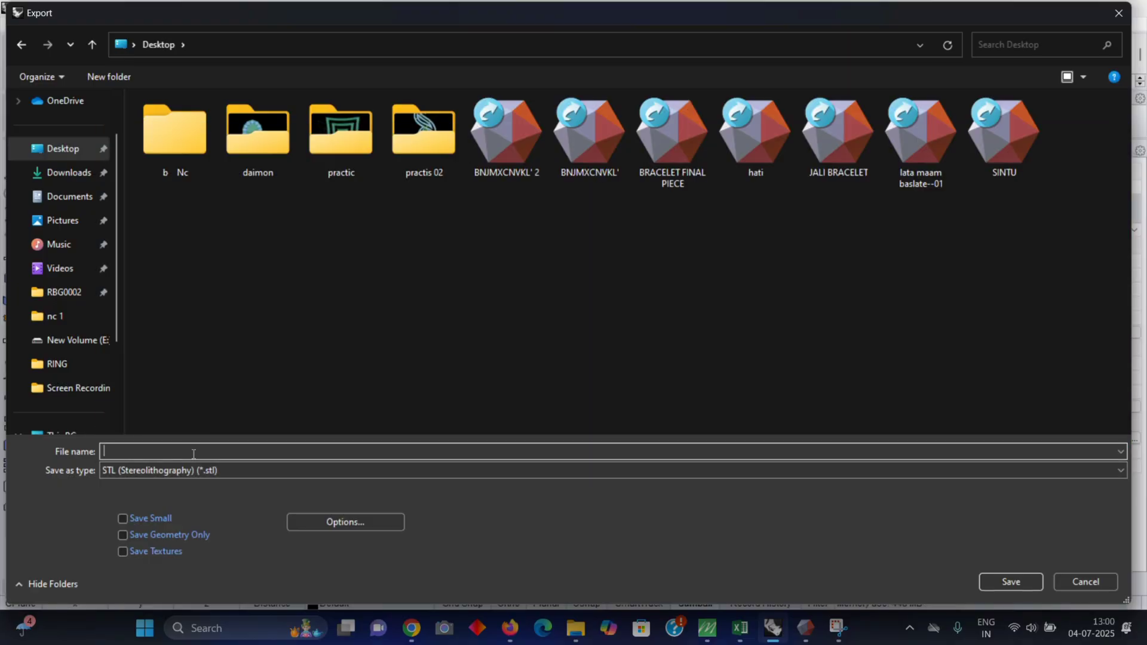
{"action": "type", "text": "for hollow"}
{"action": "key", "text": "Return"}
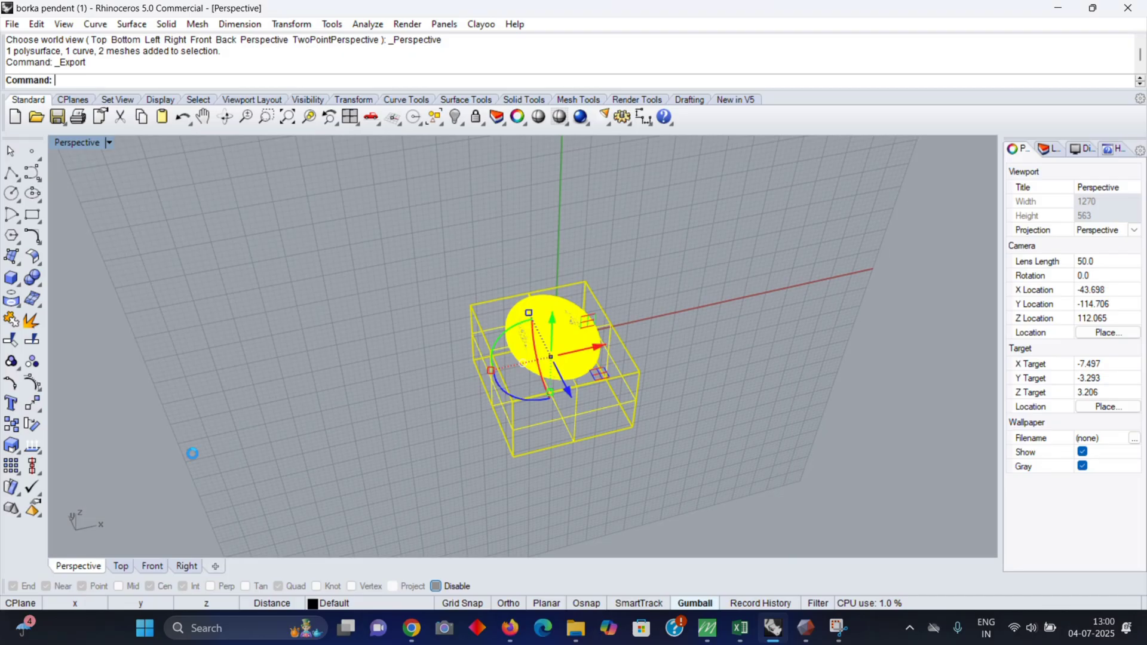
{"action": "key", "text": "Return"}
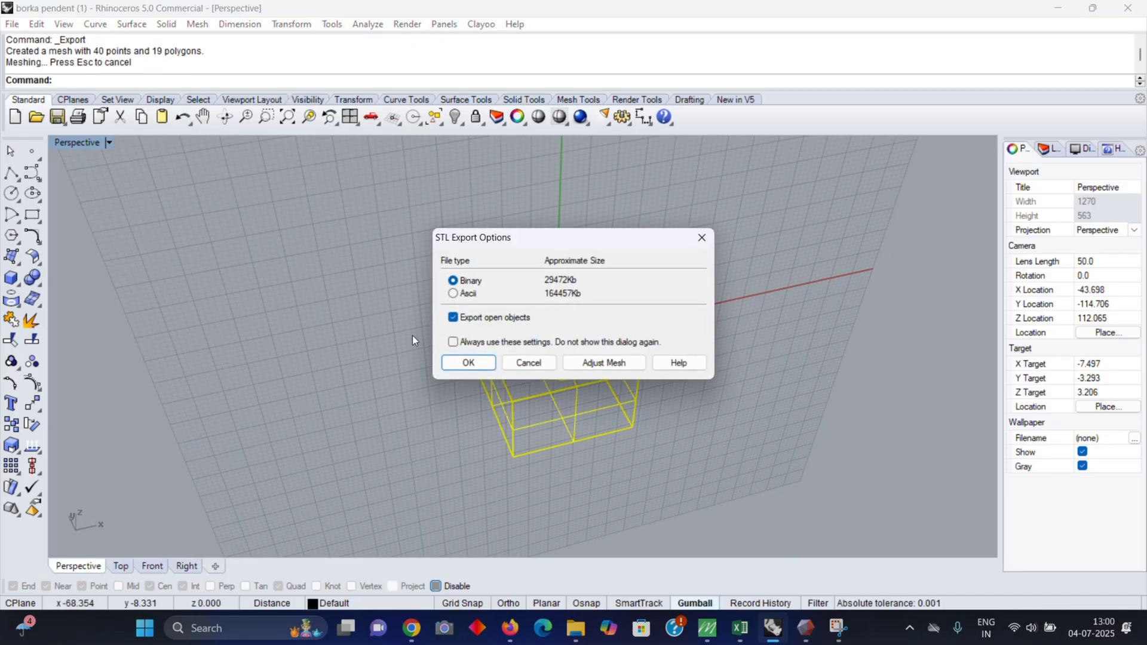
{"action": "left_click", "coordinate": [455, 365]}
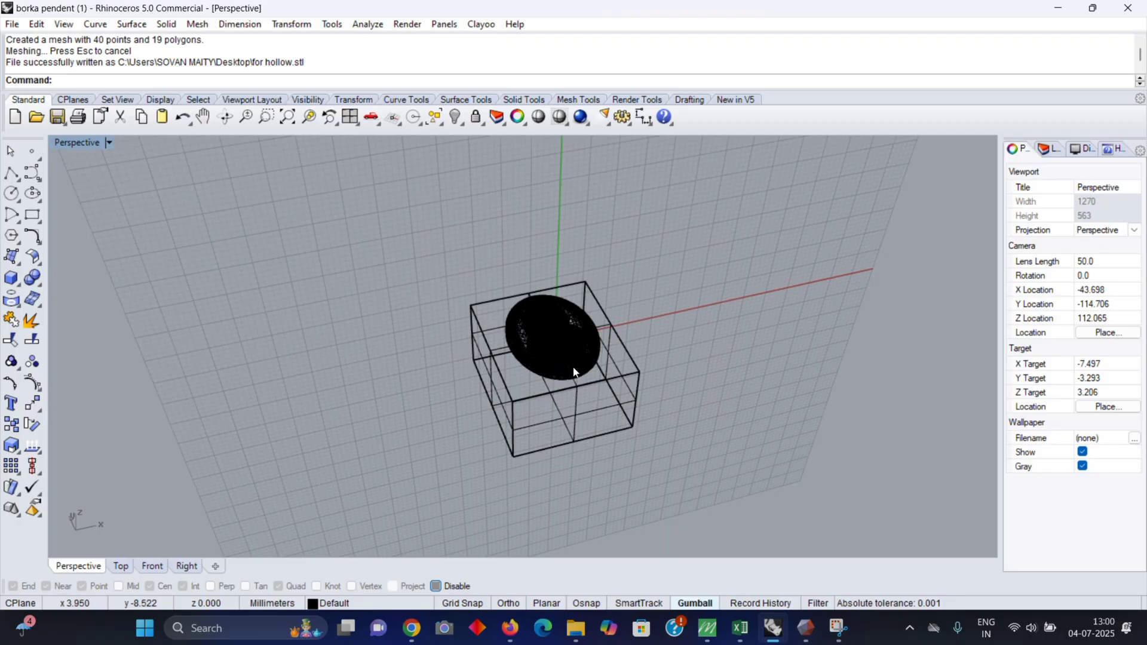
- Examine the wireframe pendant and the box beneath it from several angles and distances
{"action": "scroll", "coordinate": [546, 353], "scroll_direction": "up", "scroll_amount": 10}
{"action": "right_click_drag", "start_coordinate": [473, 360], "coordinate": [515, 339]}
{"action": "scroll", "coordinate": [494, 371], "scroll_direction": "up", "scroll_amount": 6}
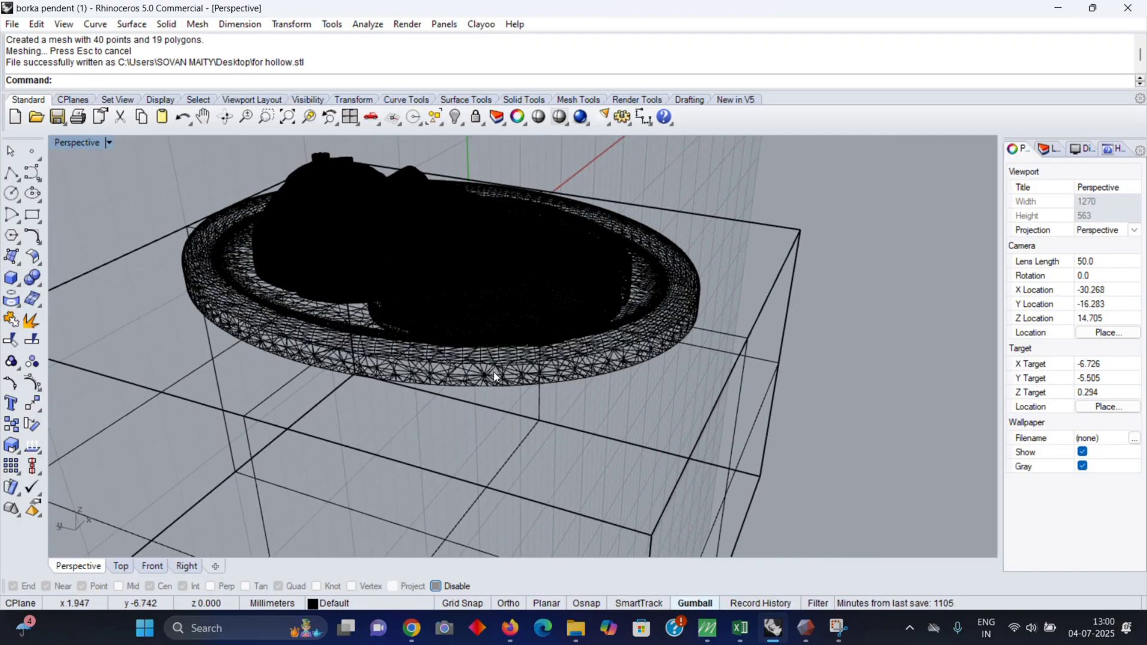
{"action": "scroll", "coordinate": [489, 343], "scroll_direction": "down", "scroll_amount": 3}
{"action": "scroll", "coordinate": [489, 344], "scroll_direction": "down", "scroll_amount": 4}
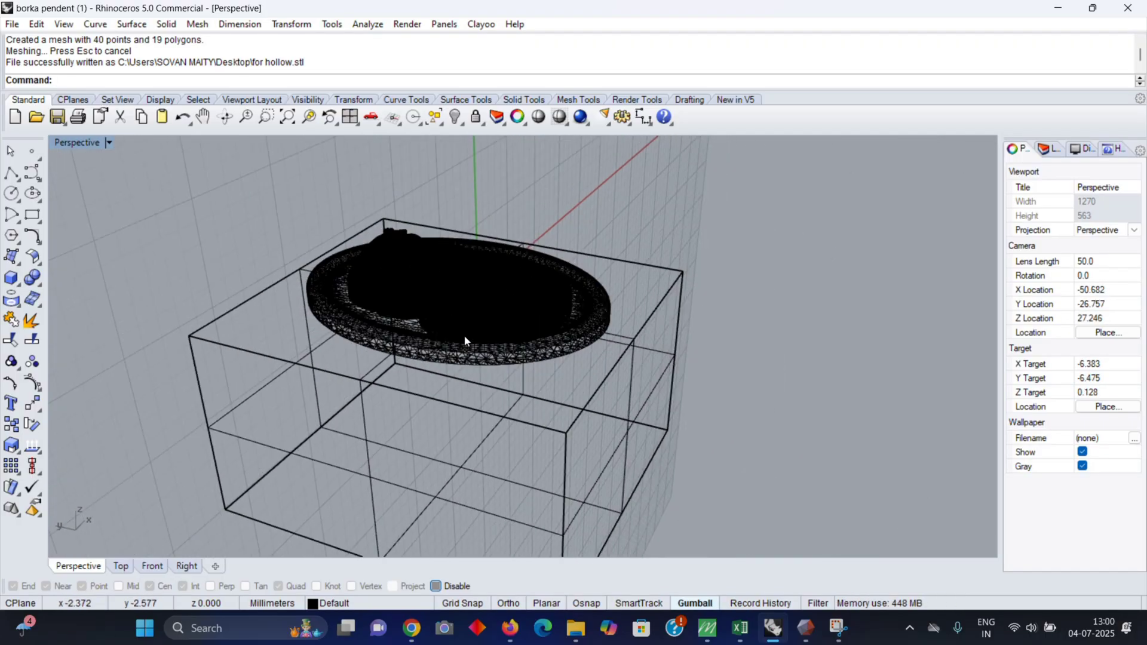
{"action": "right_click_drag", "start_coordinate": [432, 369], "coordinate": [454, 393]}
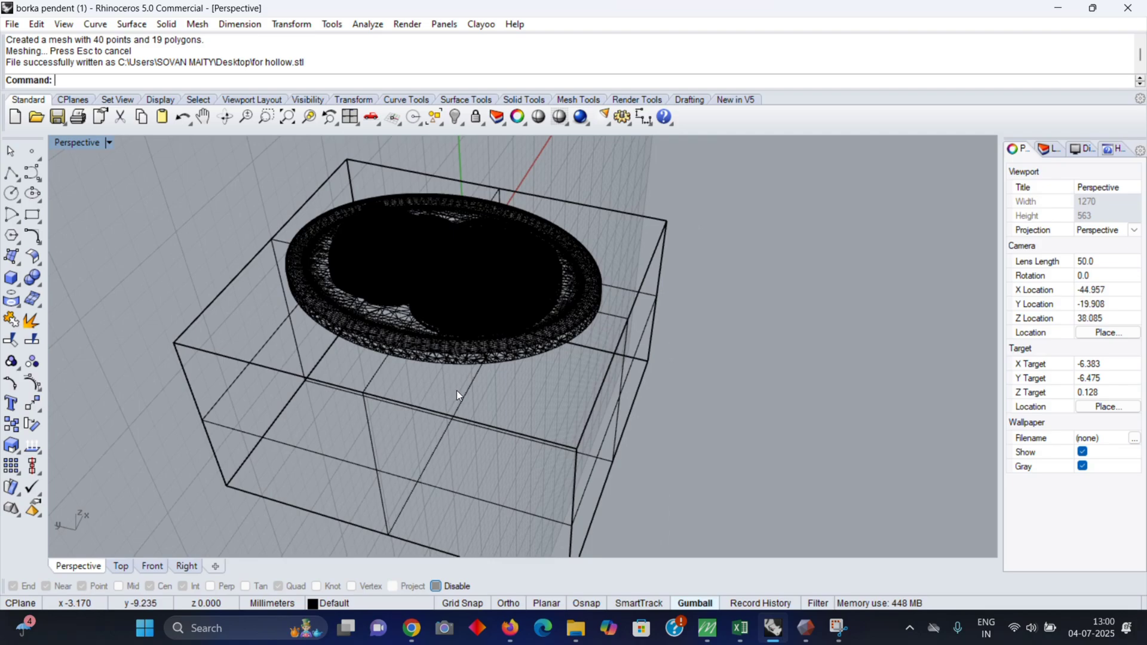
{"action": "scroll", "coordinate": [628, 379], "scroll_direction": "down", "scroll_amount": 8}
{"action": "scroll", "coordinate": [511, 367], "scroll_direction": "up", "scroll_amount": 11}
{"action": "scroll", "coordinate": [512, 366], "scroll_direction": "down", "scroll_amount": 8}
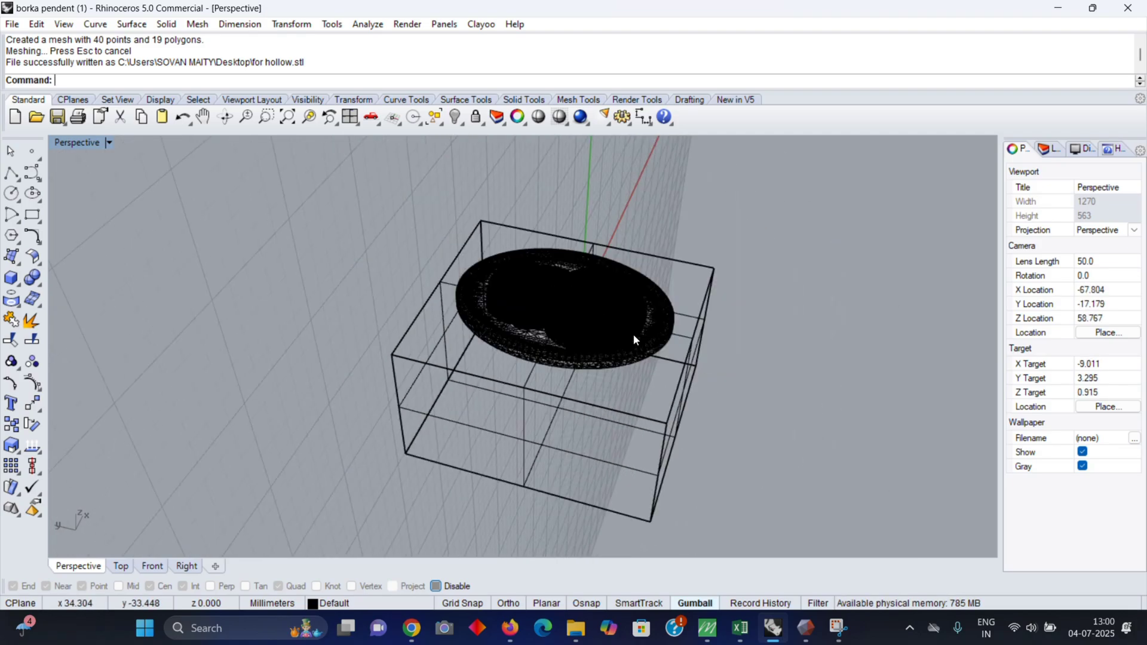
{"action": "right_click_drag", "start_coordinate": [633, 335], "coordinate": [576, 327]}
{"action": "scroll", "coordinate": [576, 327], "scroll_direction": "up", "scroll_amount": 8}
{"action": "scroll", "coordinate": [567, 290], "scroll_direction": "down", "scroll_amount": 4}
{"action": "right_click_drag", "start_coordinate": [565, 281], "coordinate": [587, 325]}
{"action": "scroll", "coordinate": [586, 304], "scroll_direction": "up", "scroll_amount": 4}
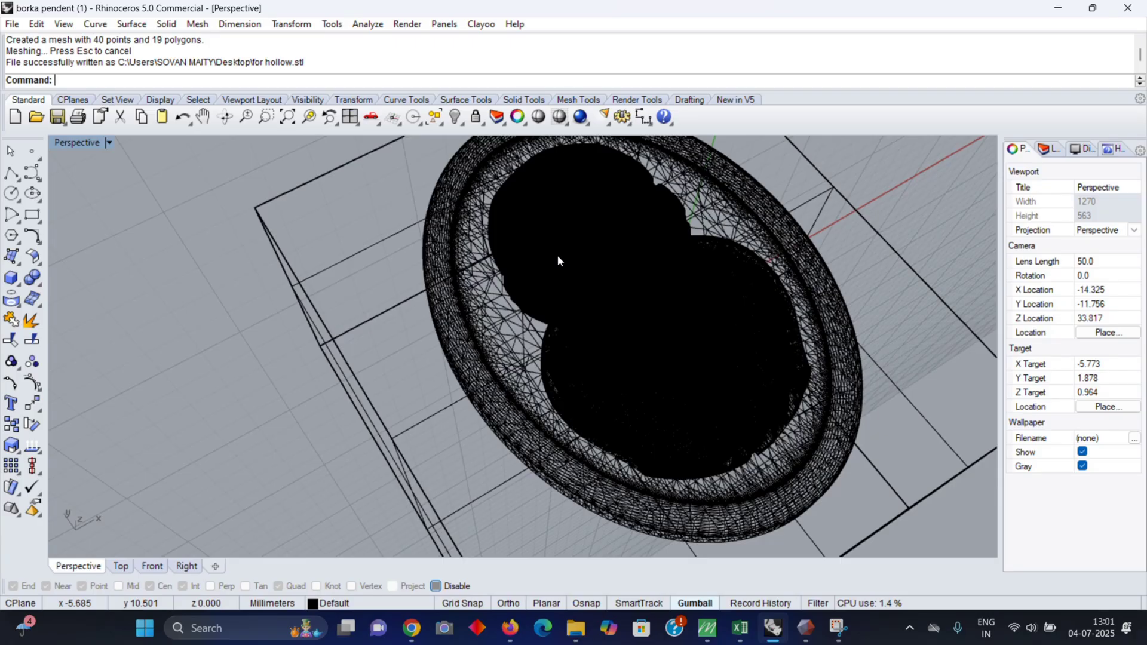
{"action": "scroll", "coordinate": [554, 256], "scroll_direction": "down", "scroll_amount": 2}
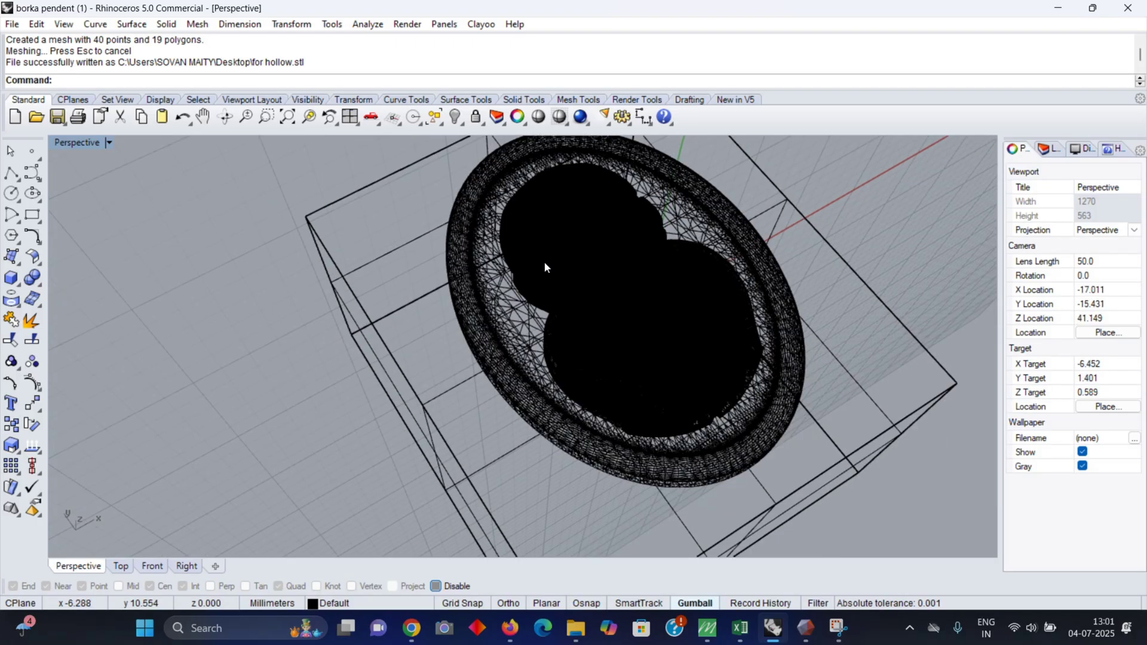
{"action": "scroll", "coordinate": [545, 263], "scroll_direction": "down", "scroll_amount": 8}
{"action": "right_click_drag", "start_coordinate": [576, 303], "coordinate": [596, 261]}
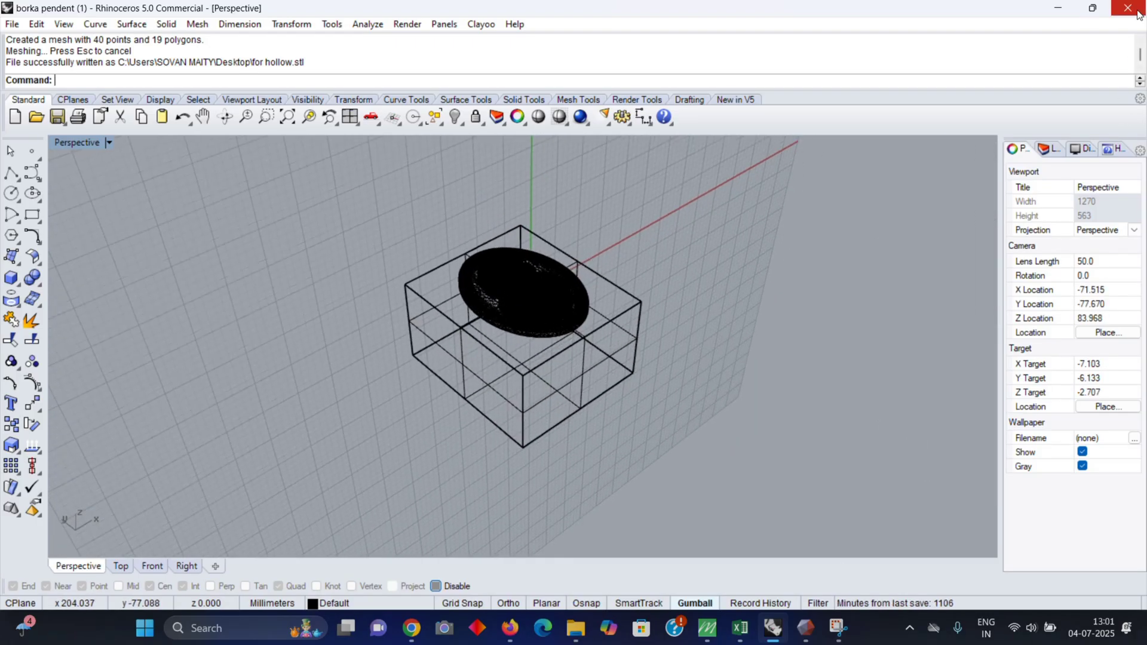
- Switch to Meshmixer from the desktop, decline restoring the crashed file, and maximize its window
{"action": "left_click", "coordinate": [1058, 8]}
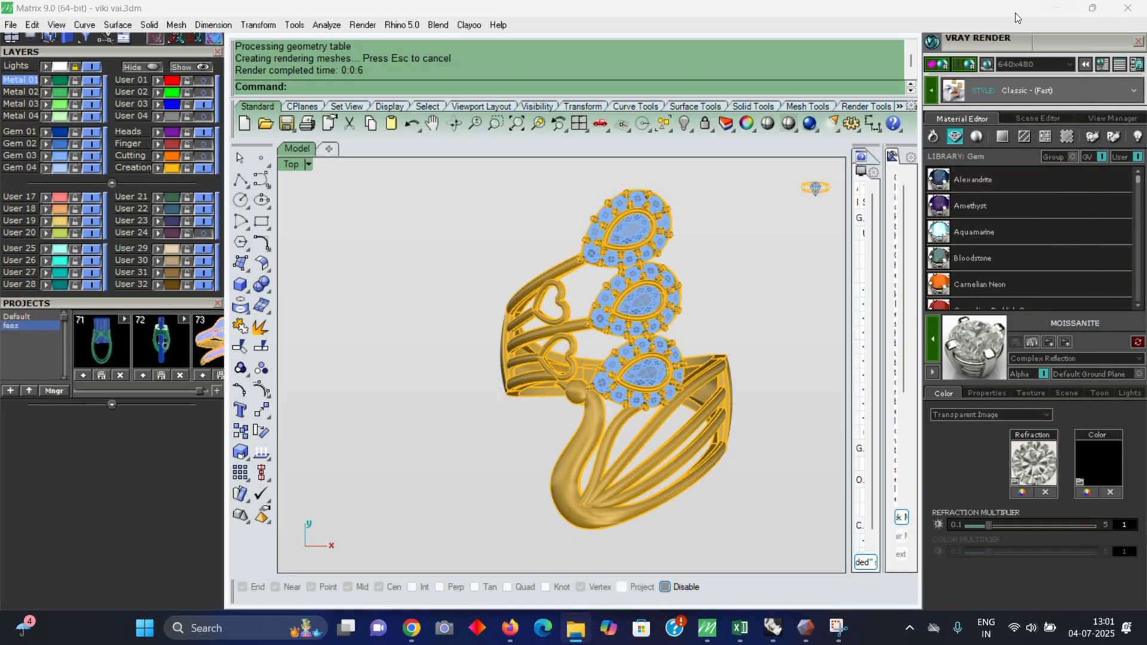
{"action": "left_click", "coordinate": [1066, 7]}
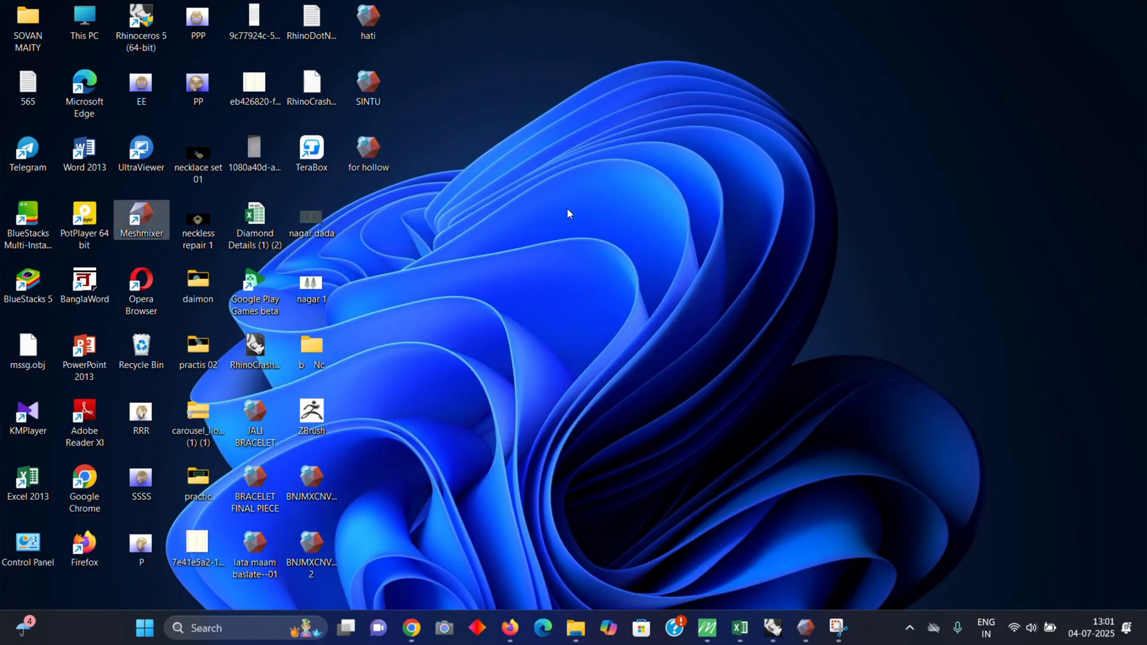
{"action": "right_click", "coordinate": [614, 252]}
{"action": "left_click", "coordinate": [626, 272]}
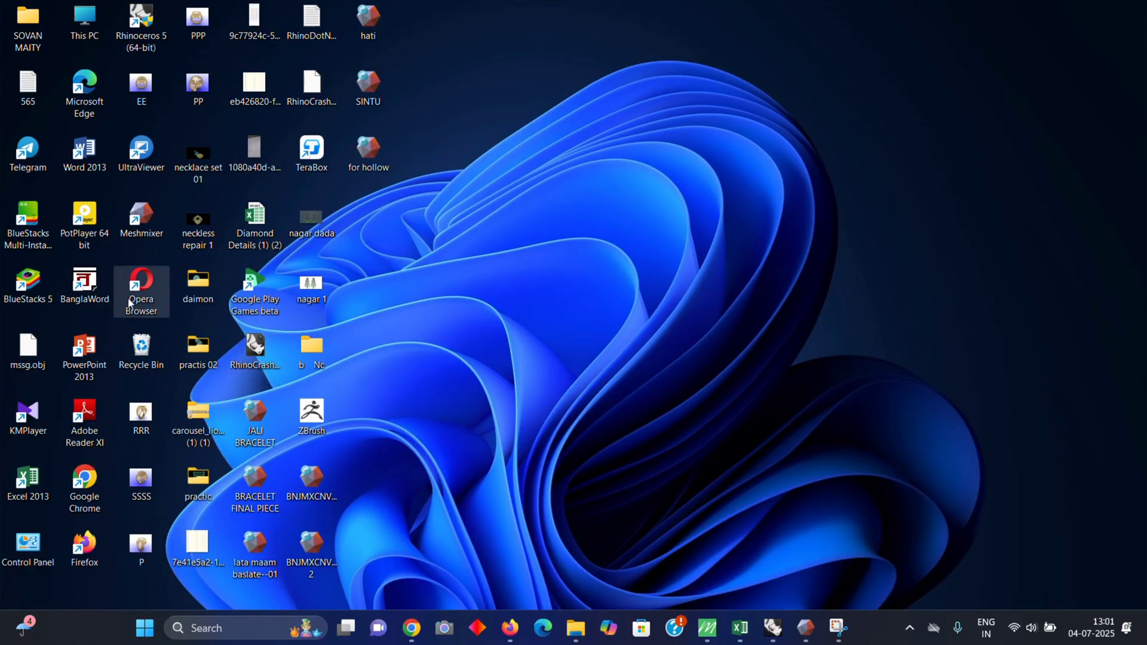
{"action": "double_click", "coordinate": [156, 222]}
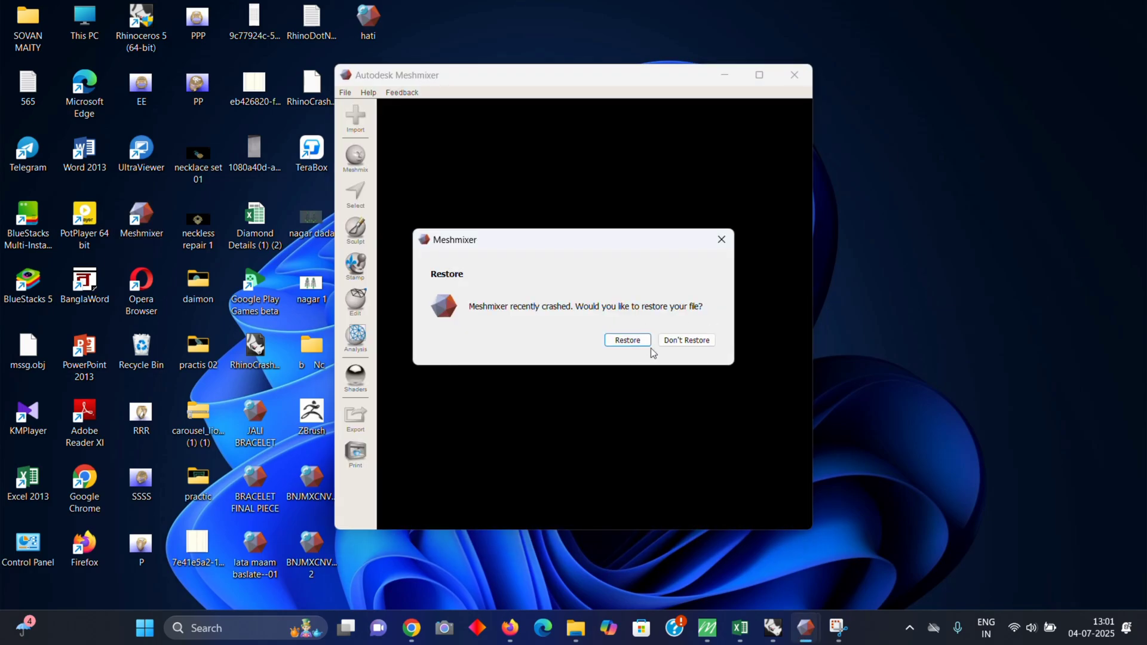
{"action": "left_click", "coordinate": [686, 340]}
{"action": "left_click", "coordinate": [759, 76]}
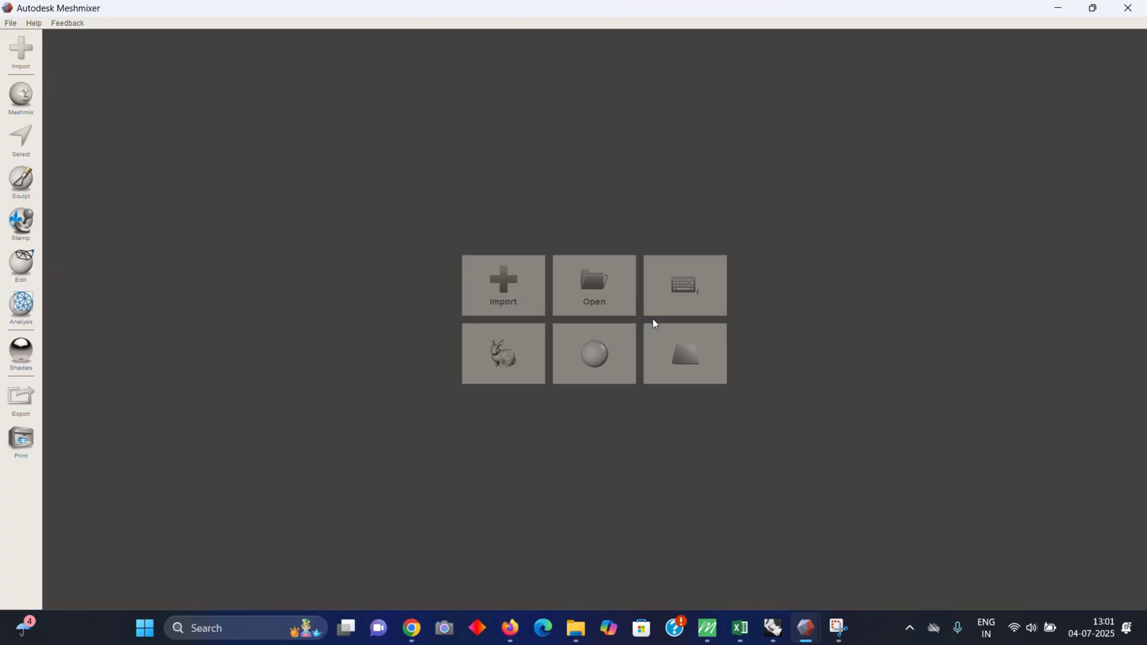
- Import the "for hollow" STL file from the Desktop and view the loaded pendant from above and the front
{"action": "left_click", "coordinate": [532, 289]}
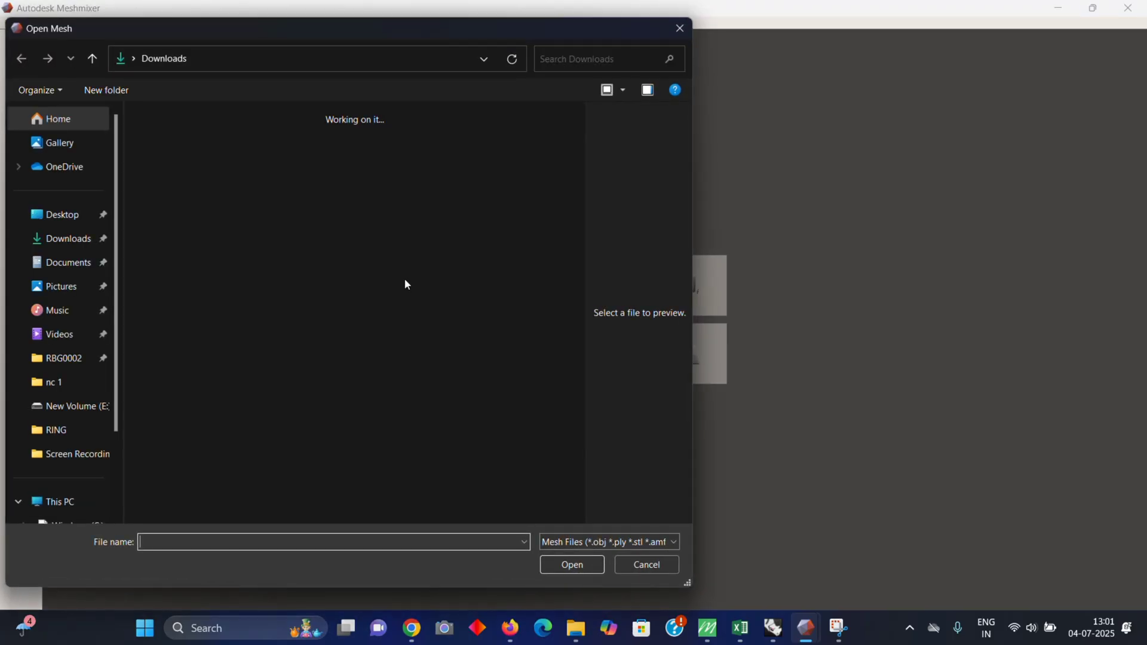
{"action": "left_click", "coordinate": [70, 215]}
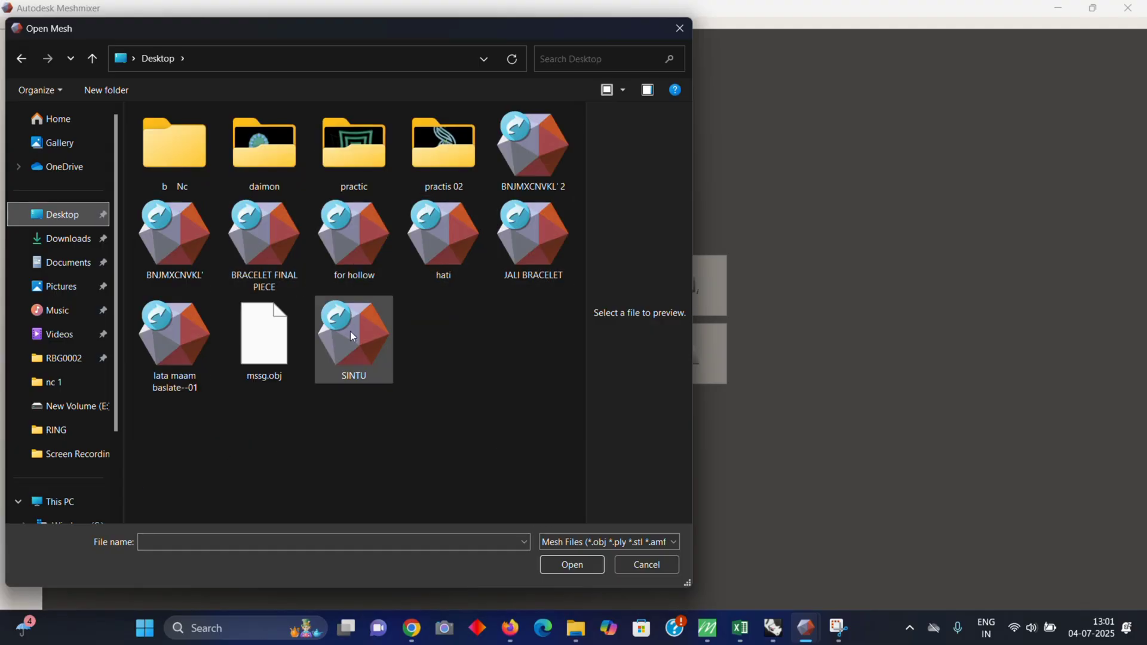
{"action": "double_click", "coordinate": [371, 254]}
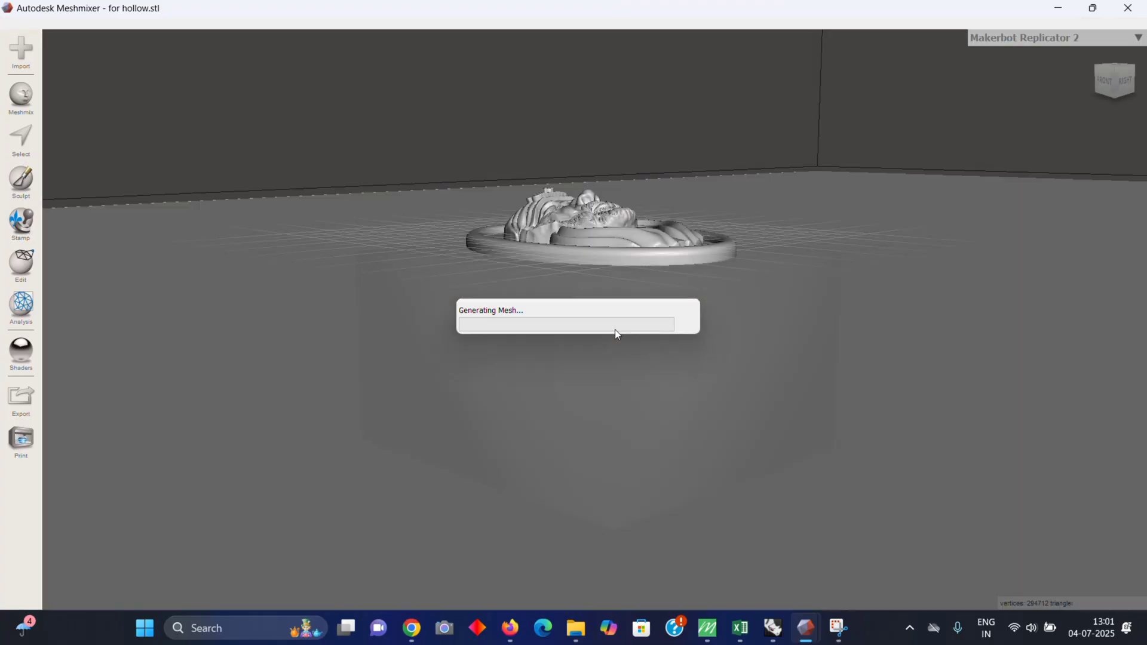
{"action": "right_click_drag", "start_coordinate": [572, 310], "coordinate": [575, 254]}
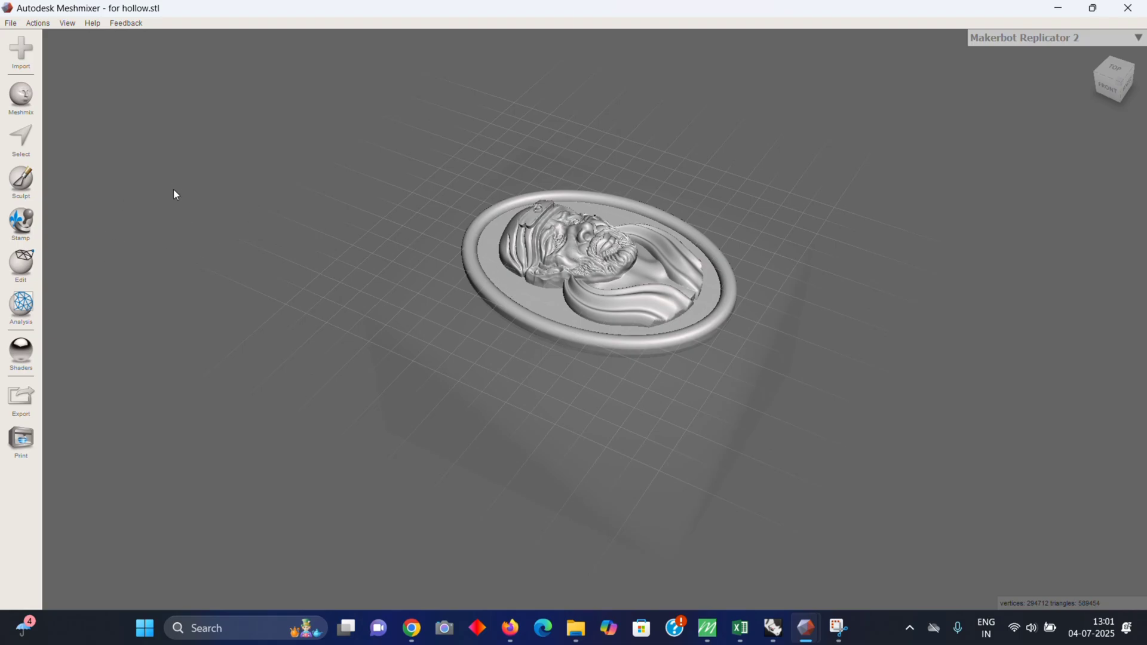
{"action": "right_click_drag", "start_coordinate": [442, 186], "coordinate": [530, 343]}
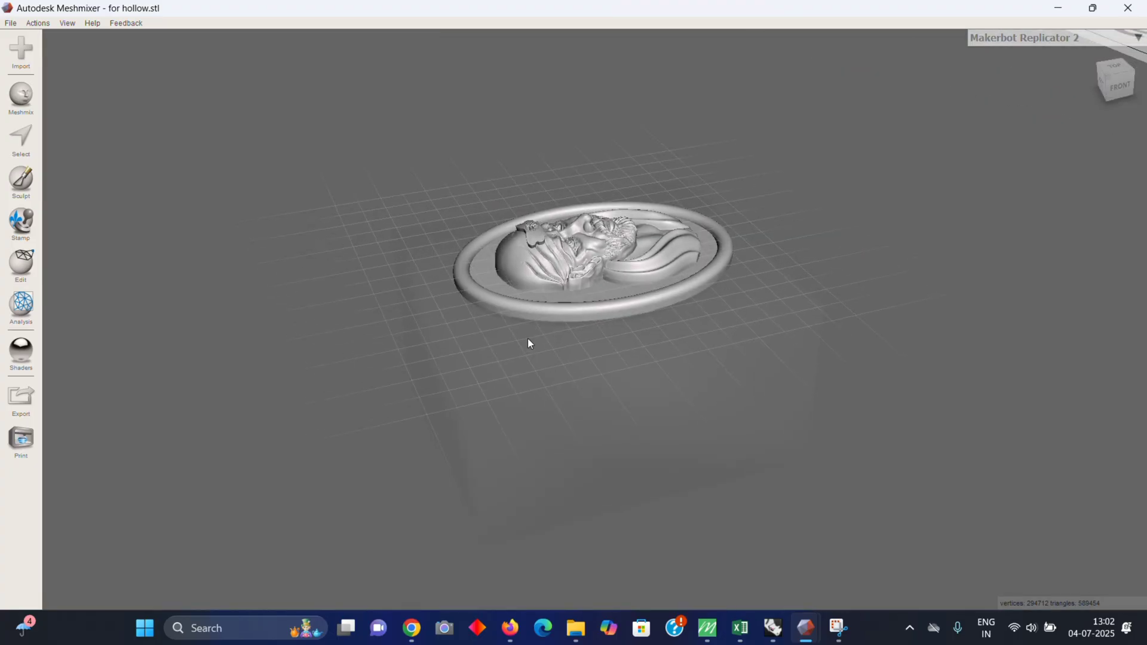
- Start Make Solid on the imported model with the Fast solid type and inspect the previewed portrait relief up close
{"action": "left_click", "coordinate": [22, 274]}
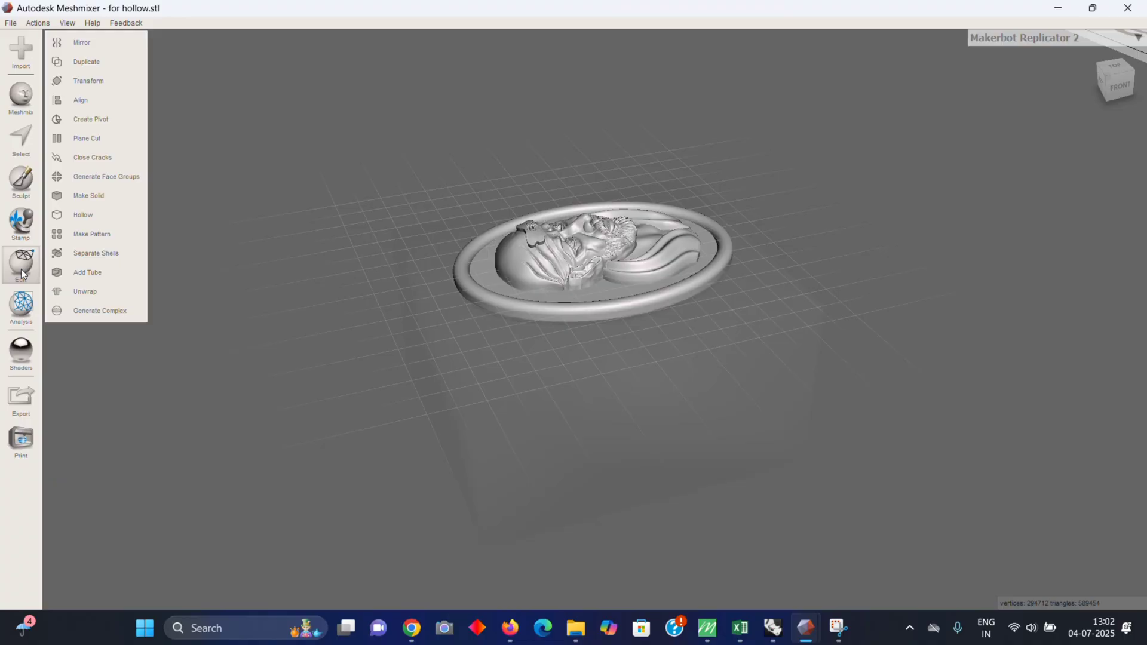
{"action": "left_click", "coordinate": [132, 199]}
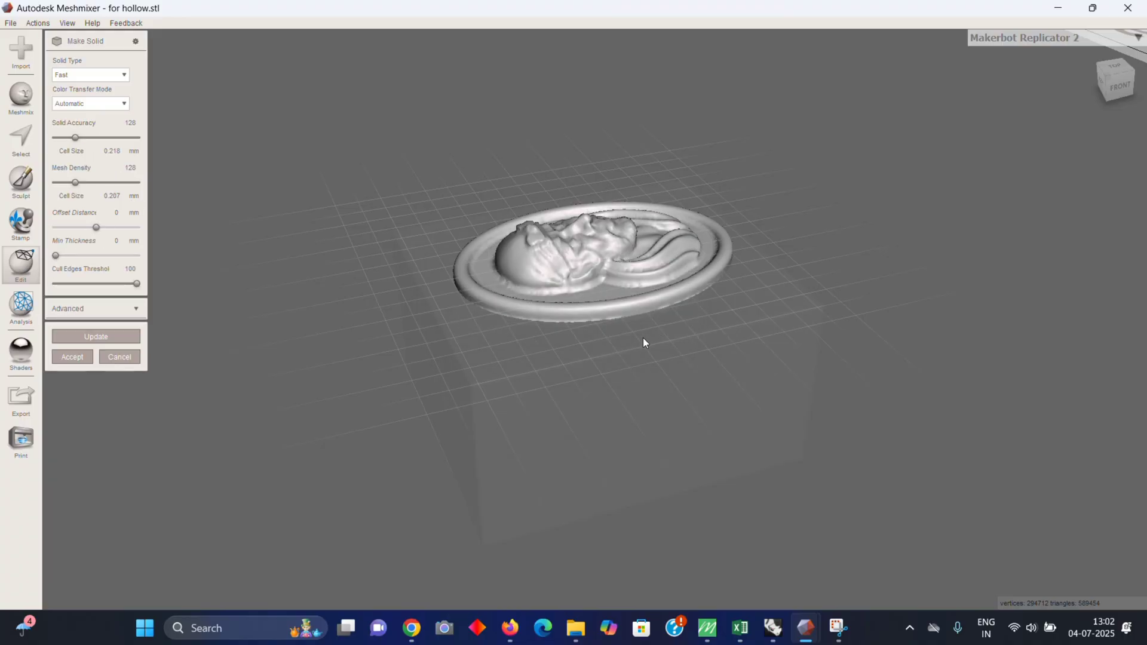
{"action": "right_click_drag", "start_coordinate": [644, 342], "coordinate": [579, 285]}
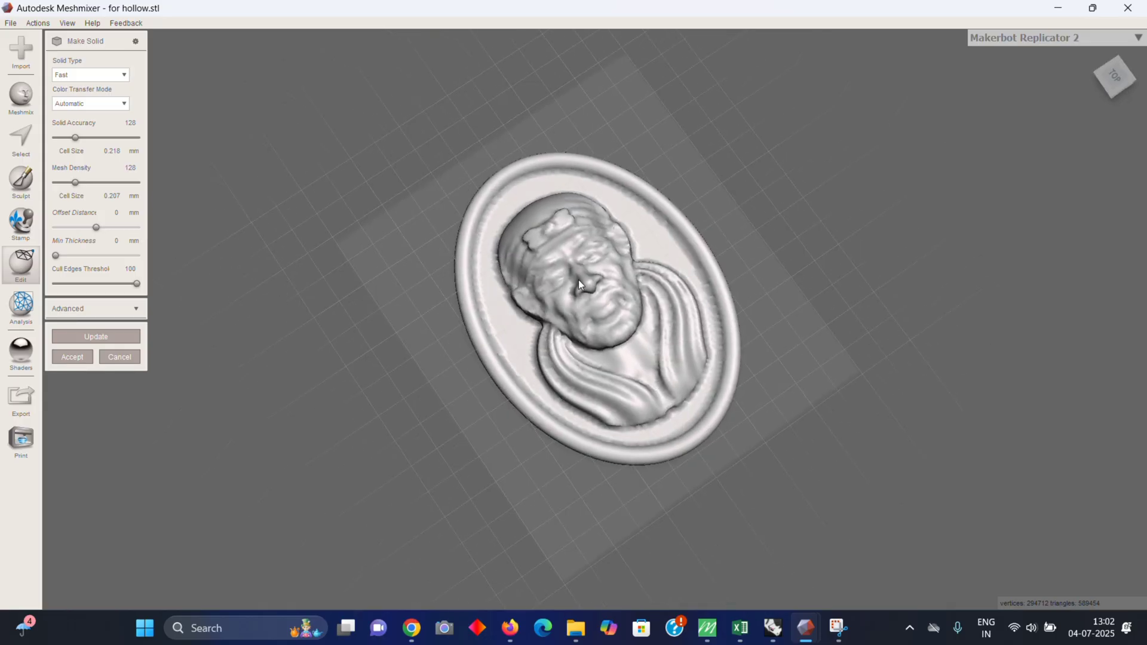
{"action": "scroll", "coordinate": [580, 281], "scroll_direction": "up", "scroll_amount": 5}
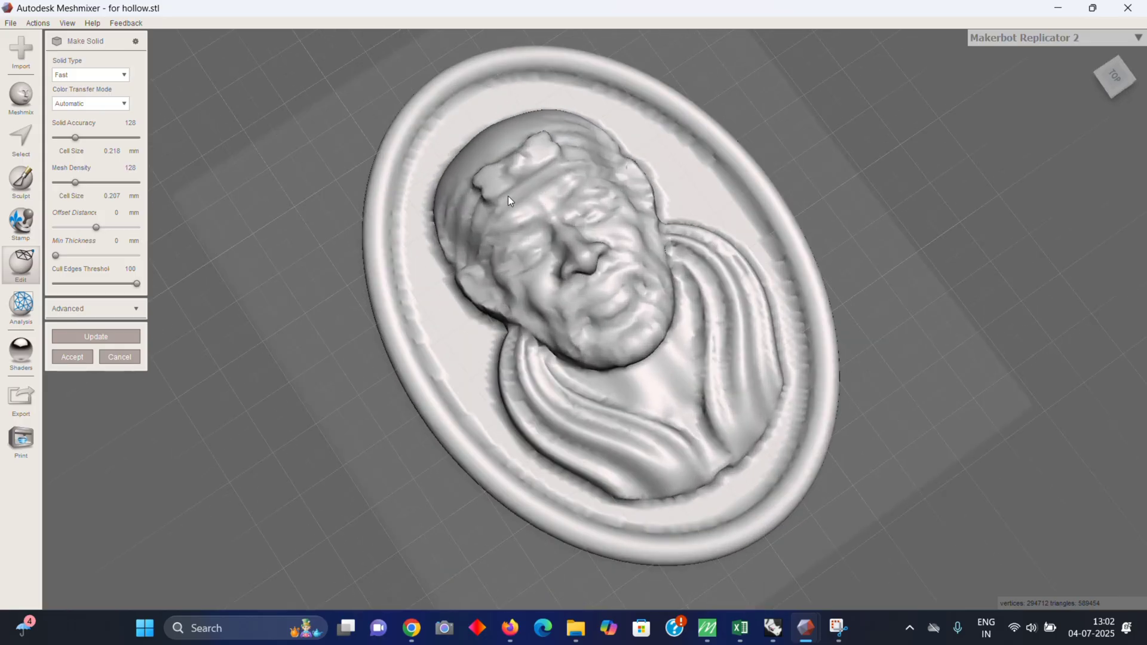
{"action": "right_click_drag", "start_coordinate": [533, 206], "coordinate": [473, 296]}
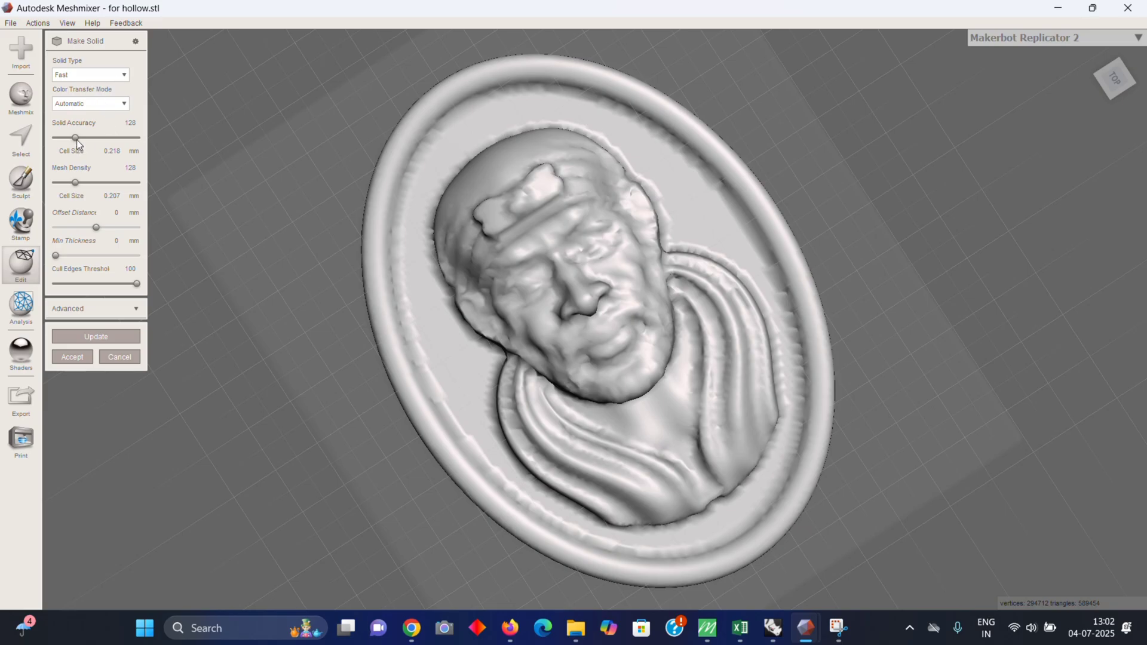
- Set Make Solid's solid accuracy to 512 and mesh density to 512, and update the solid
{"action": "left_click_drag", "start_coordinate": [76, 140], "coordinate": [116, 144]}
{"action": "left_click", "coordinate": [89, 338]}
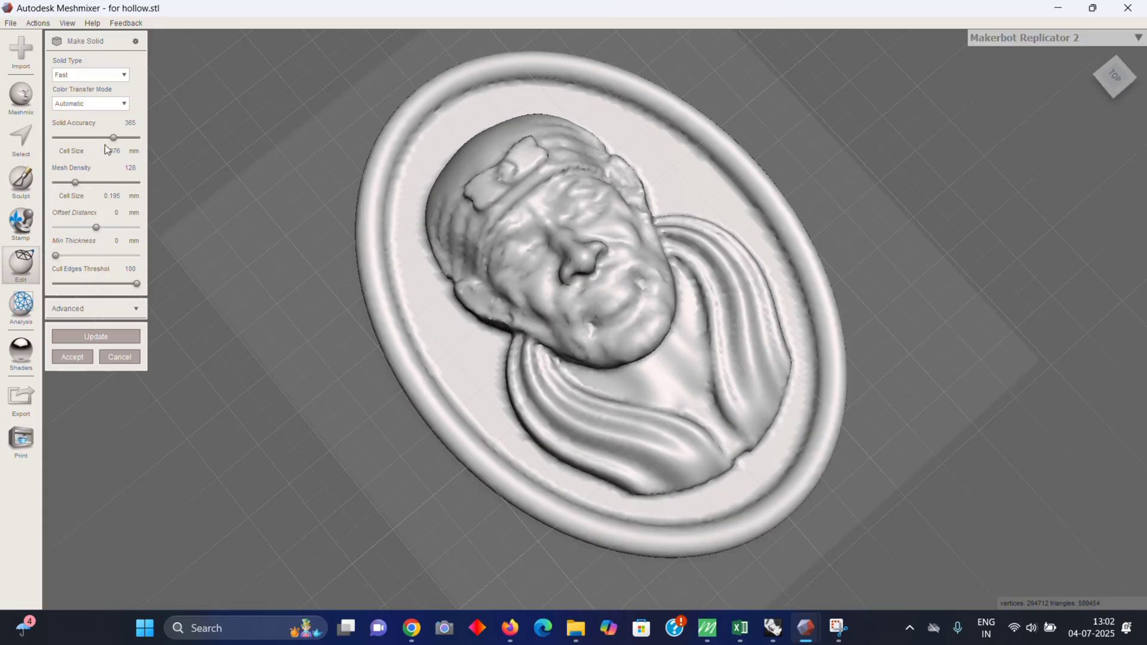
{"action": "left_click_drag", "start_coordinate": [114, 139], "coordinate": [60, 139]}
{"action": "left_click", "coordinate": [88, 339]}
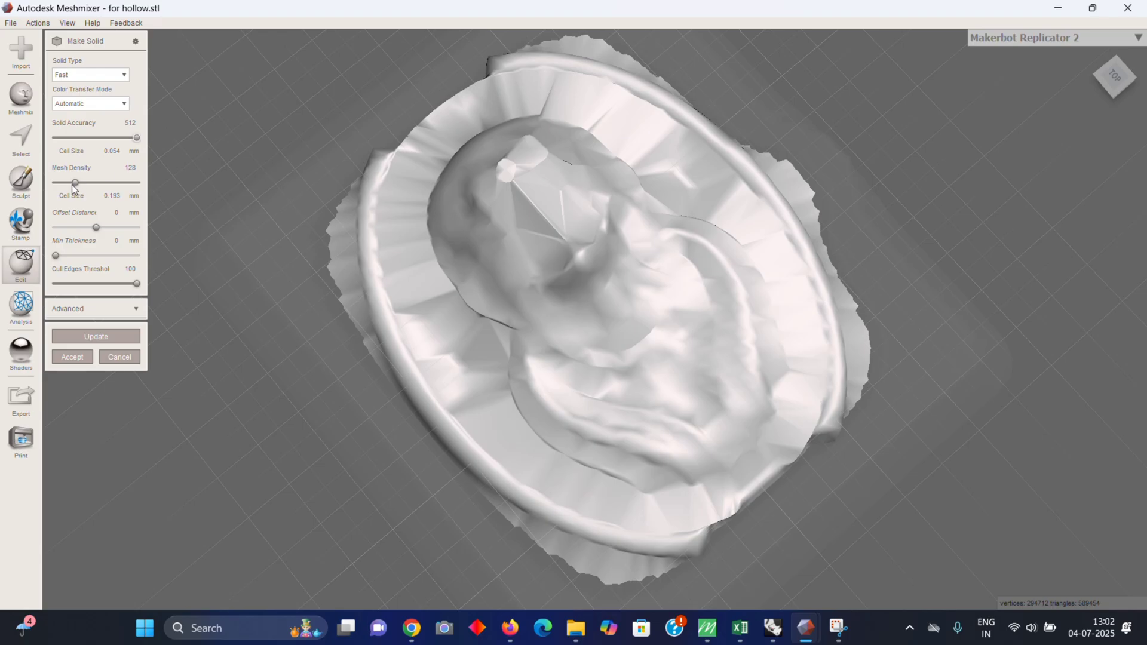
{"action": "left_click", "coordinate": [89, 338]}
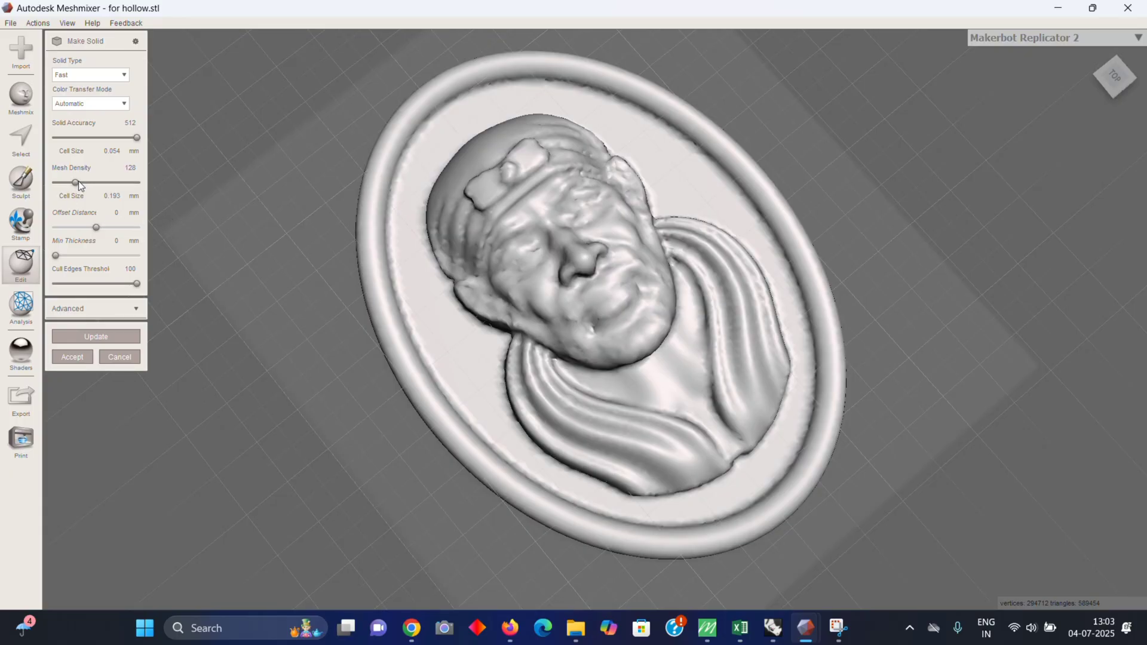
{"action": "left_click_drag", "start_coordinate": [76, 182], "coordinate": [103, 182]}
{"action": "left_click", "coordinate": [97, 338]}
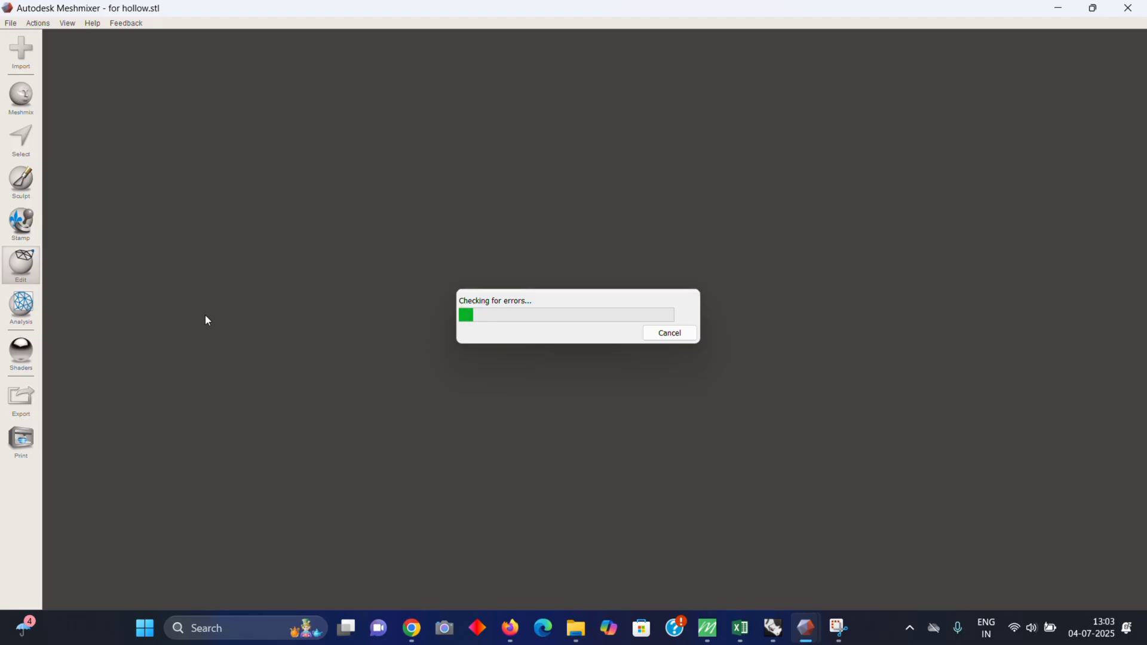
- Switch to Rhino and show the pendant and box in rendered display in the Perspective view
{"action": "left_click", "coordinate": [773, 628]}
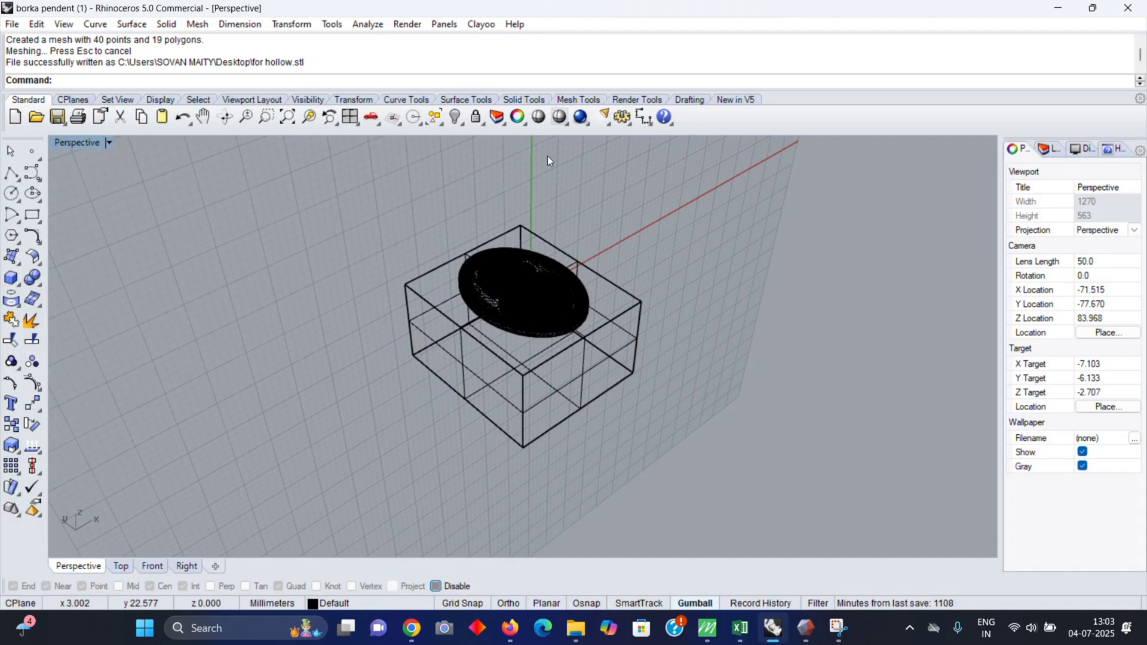
{"action": "left_click", "coordinate": [529, 100]}
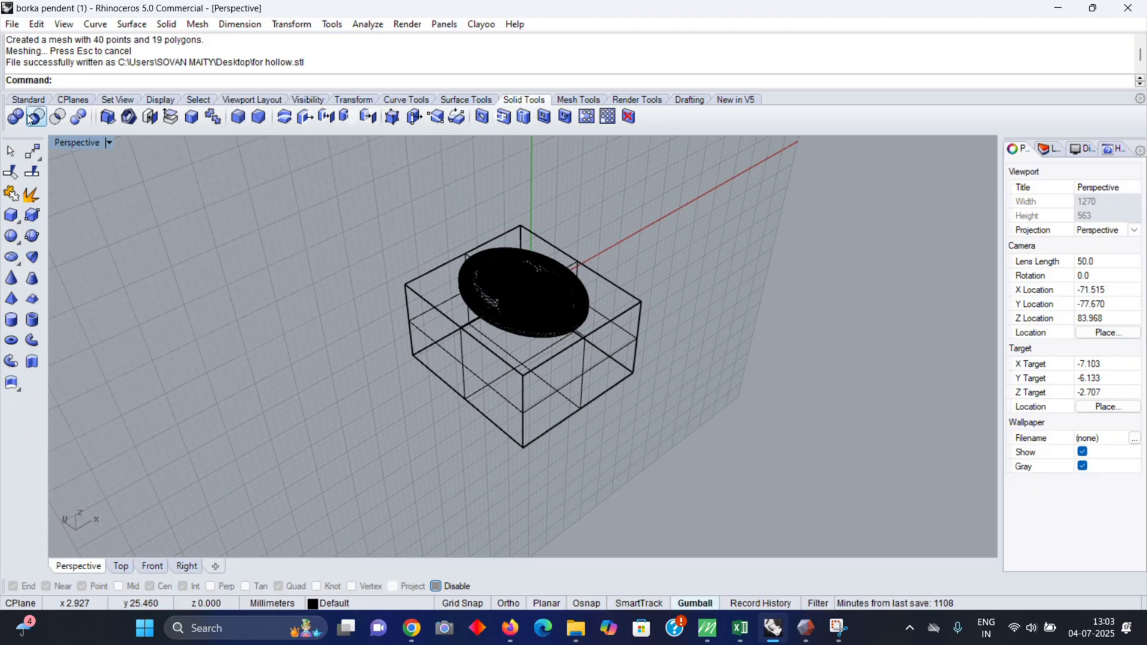
{"action": "left_click", "coordinate": [28, 99]}
{"action": "right_click_drag", "start_coordinate": [335, 203], "coordinate": [370, 206]}
{"action": "left_click", "coordinate": [558, 118]}
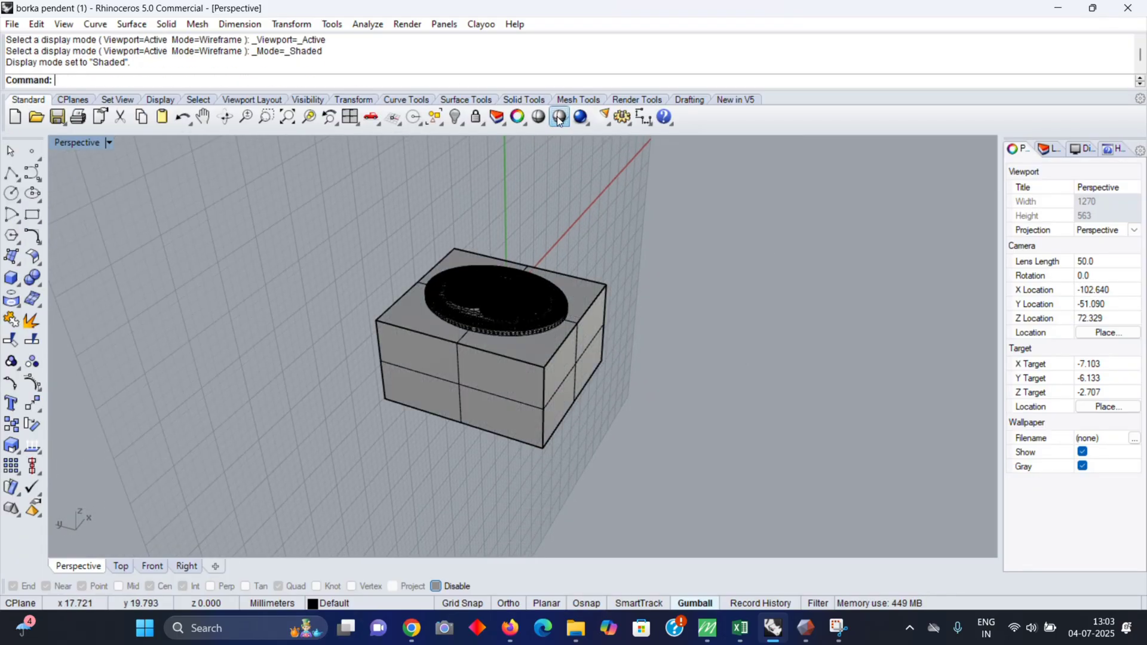
{"action": "type", "text": "rv"}
{"action": "key", "text": "Return"}
{"action": "right_click_drag", "start_coordinate": [500, 325], "coordinate": [417, 221]}
- Run gvMeshRepair on all objects to unify the pendant and box into one mesh, and close the Mesh Repair window
{"action": "key", "text": "ctrl+a"}
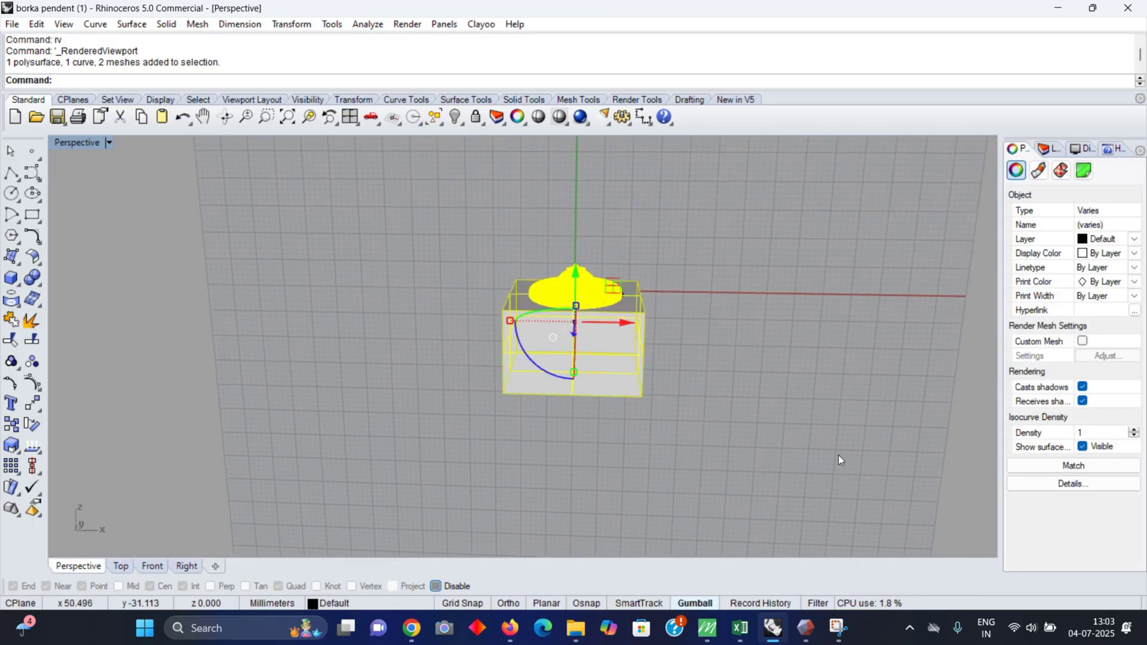
{"action": "type", "text": "gvMergeProfiles"}
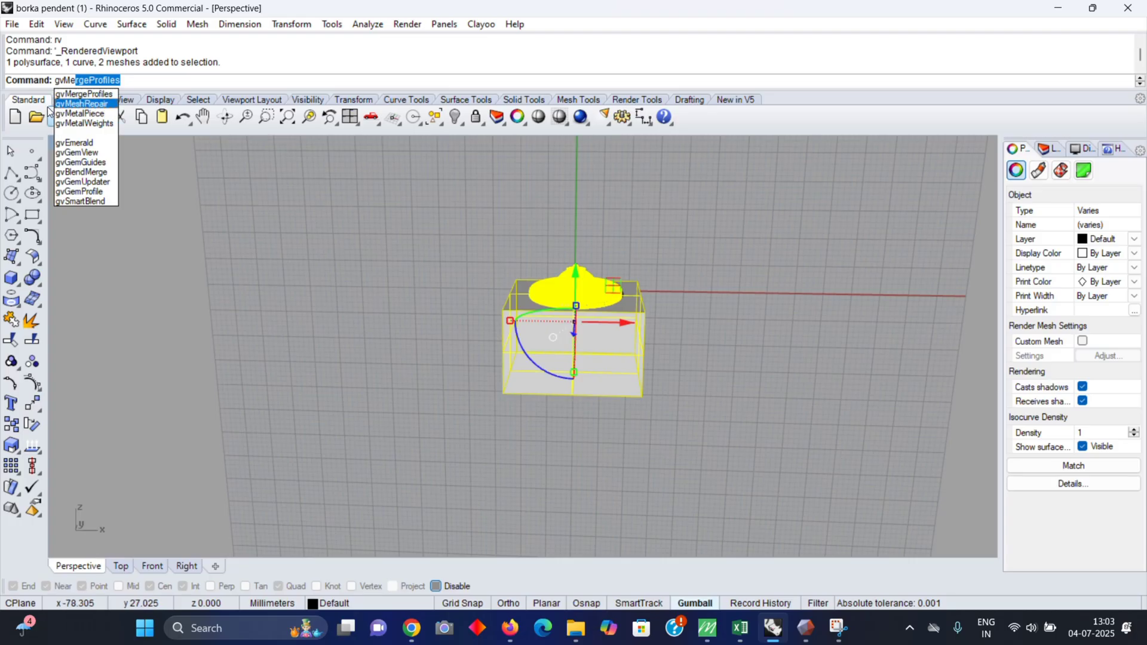
{"action": "left_click", "coordinate": [72, 106]}
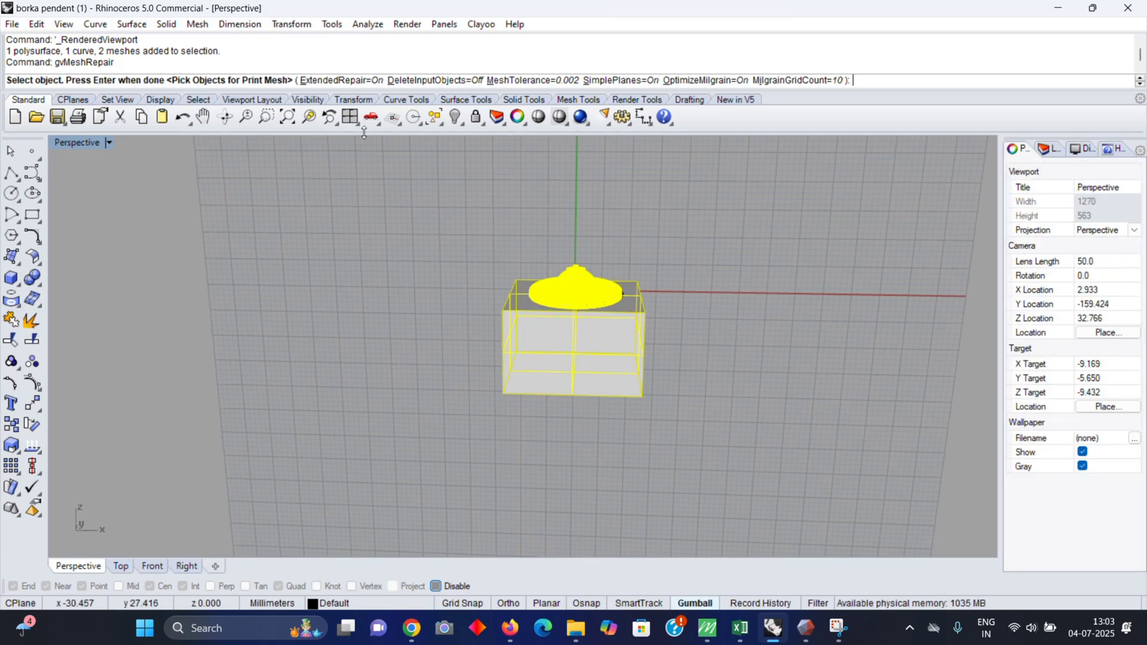
{"action": "right_click", "coordinate": [531, 248]}
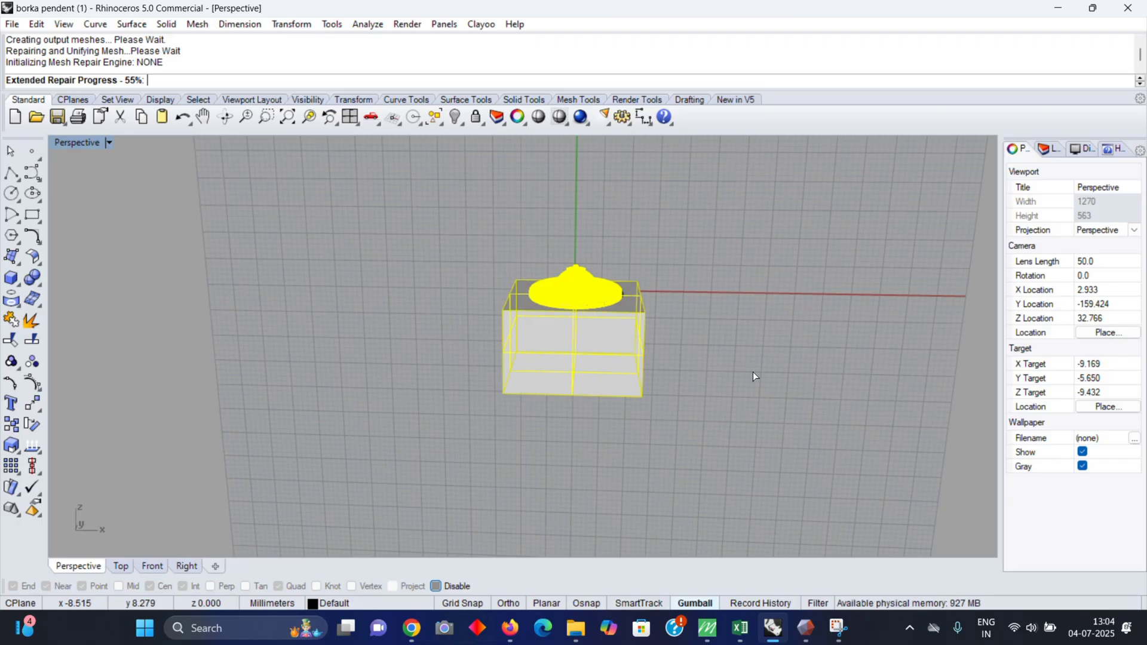
{"action": "right_click_drag", "start_coordinate": [712, 367], "coordinate": [617, 332]}
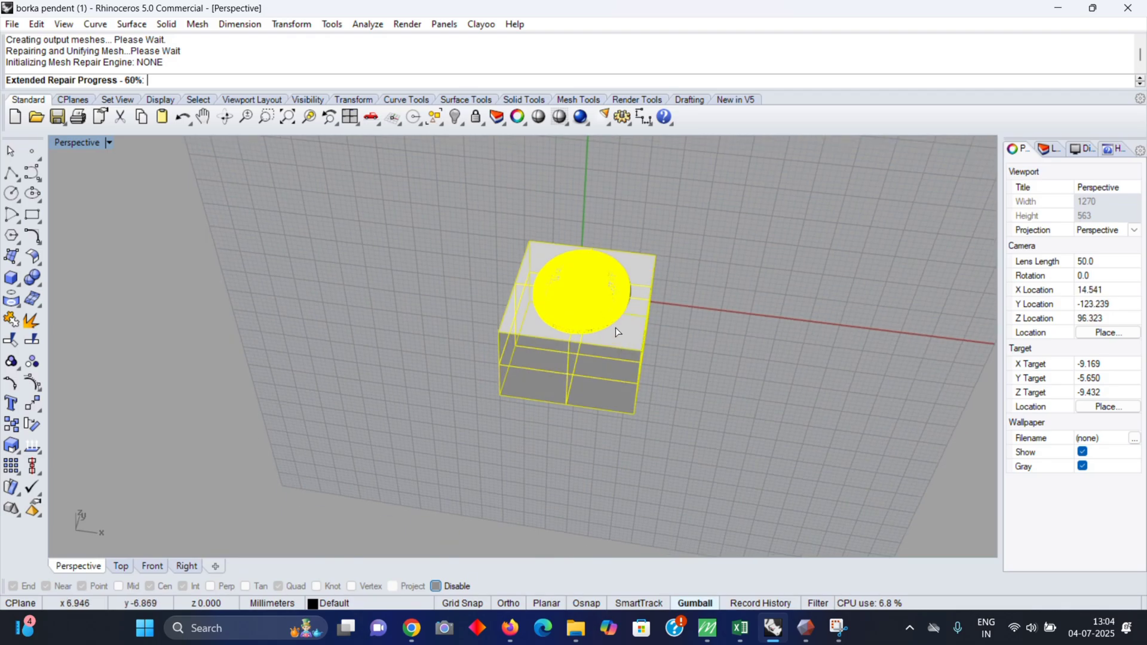
{"action": "scroll", "coordinate": [616, 329], "scroll_direction": "up", "scroll_amount": 4}
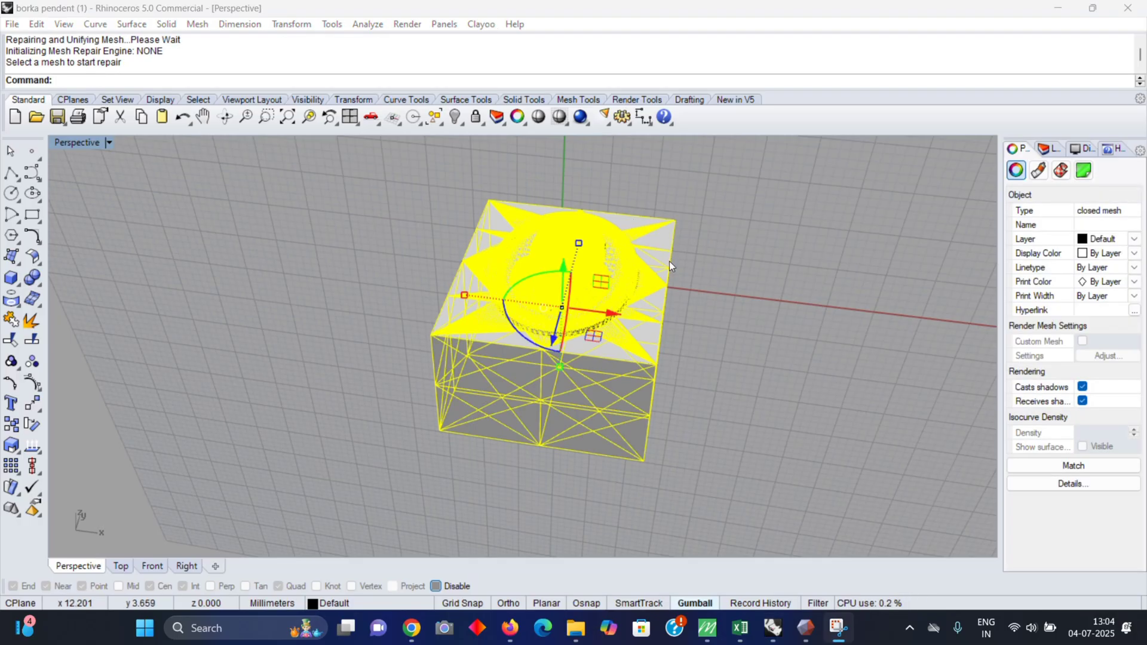
{"action": "right_click_drag", "start_coordinate": [380, 258], "coordinate": [409, 280]}
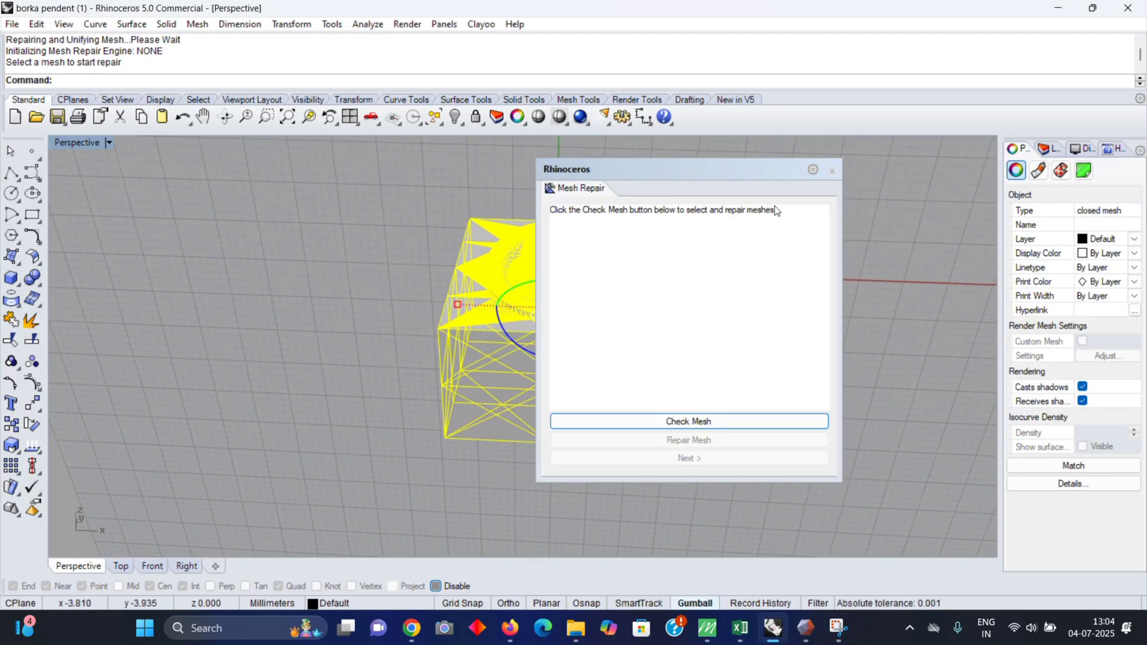
{"action": "left_click", "coordinate": [836, 170]}
- Move the unified mesh along the negative X axis, clear of the original pendant and box, and deselect it
{"action": "scroll", "coordinate": [684, 261], "scroll_direction": "down", "scroll_amount": 5}
{"action": "right_click_drag", "start_coordinate": [685, 262], "coordinate": [652, 280]}
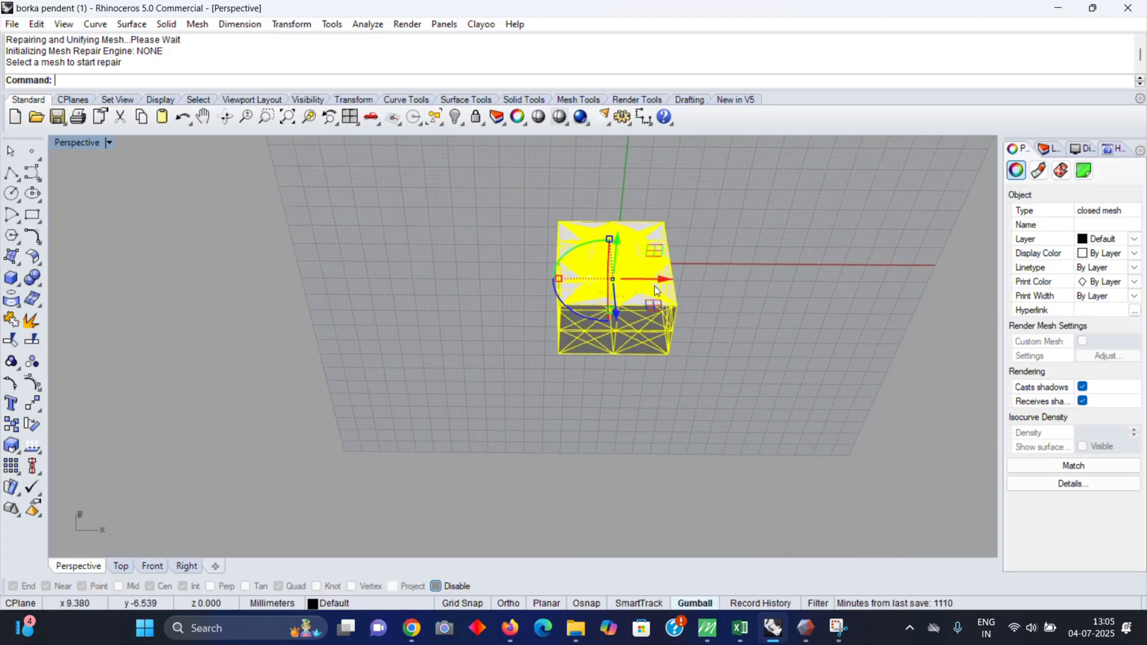
{"action": "left_click_drag", "start_coordinate": [661, 279], "coordinate": [423, 279]}
{"action": "left_click", "coordinate": [482, 185]}
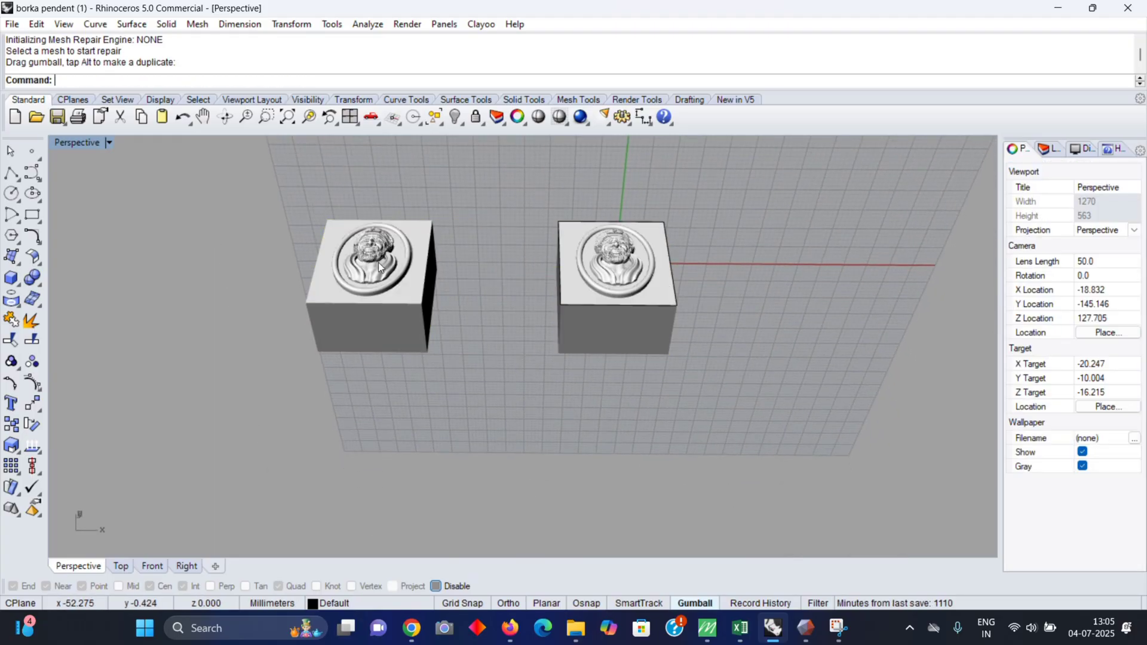
- Examine the unified mesh's portrait relief up close and compare it with the original pendant and box
{"action": "scroll", "coordinate": [377, 264], "scroll_direction": "up", "scroll_amount": 7}
{"action": "left_click", "coordinate": [863, 263]}
{"action": "left_click", "coordinate": [835, 323]}
{"action": "left_click", "coordinate": [532, 275]}
{"action": "scroll", "coordinate": [365, 282], "scroll_direction": "up", "scroll_amount": 5}
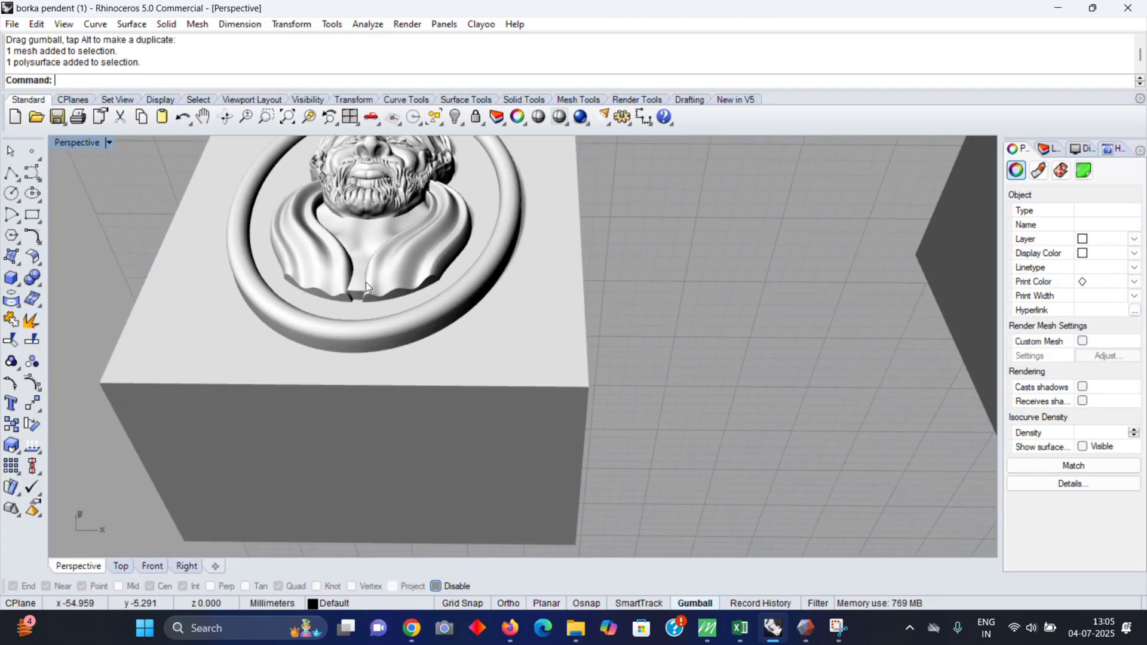
{"action": "left_click", "coordinate": [366, 282]}
{"action": "scroll", "coordinate": [454, 292], "scroll_direction": "down", "scroll_amount": 8}
{"action": "right_click_drag", "start_coordinate": [711, 448], "coordinate": [767, 455]}
- Switch to Meshmixer and compare the solid models in the "for hollow" and "borka pendent" windows from several angles
{"action": "mouse_move", "coordinate": [806, 628]}
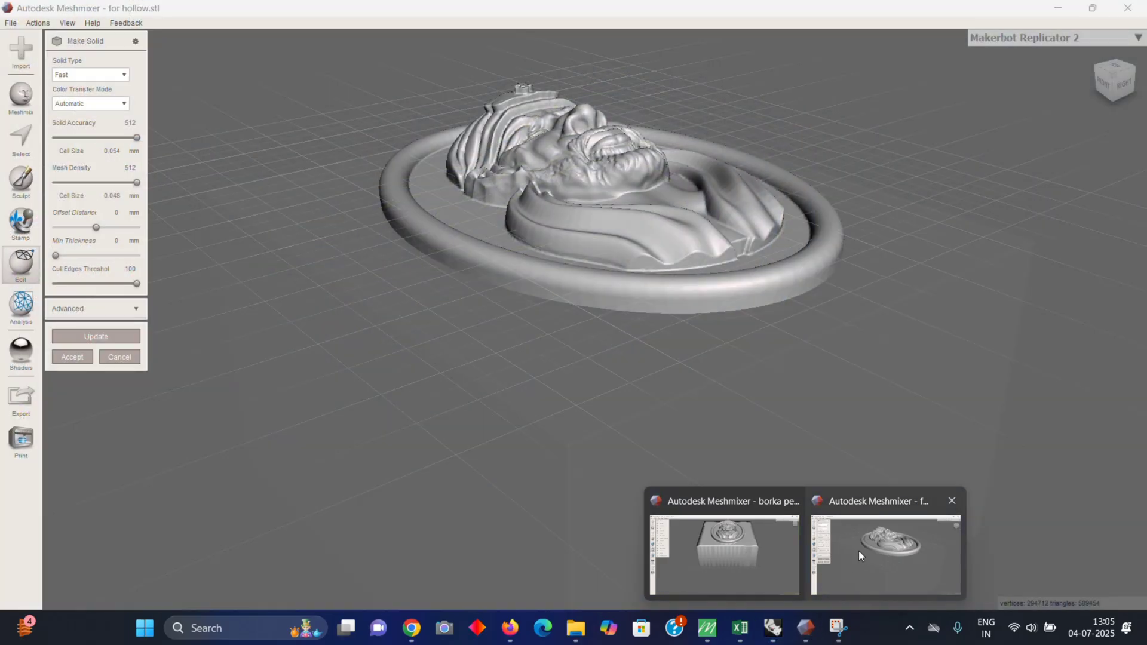
{"action": "left_click", "coordinate": [865, 550]}
{"action": "mouse_move", "coordinate": [806, 629]}
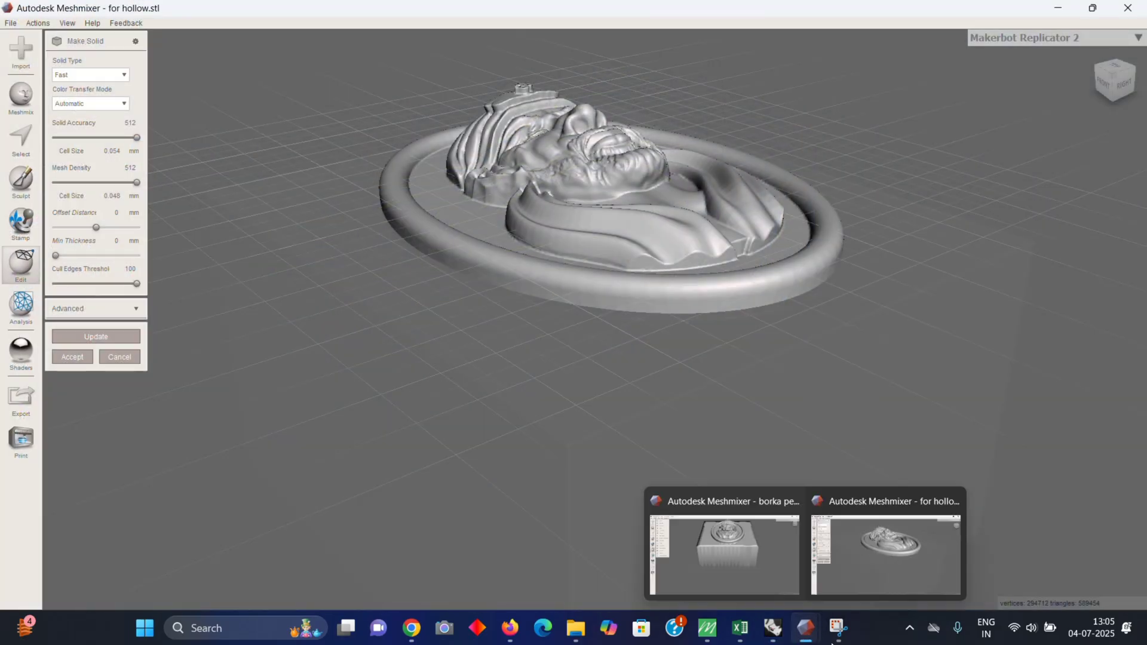
{"action": "left_click", "coordinate": [758, 550]}
{"action": "right_click_drag", "start_coordinate": [741, 387], "coordinate": [553, 261]}
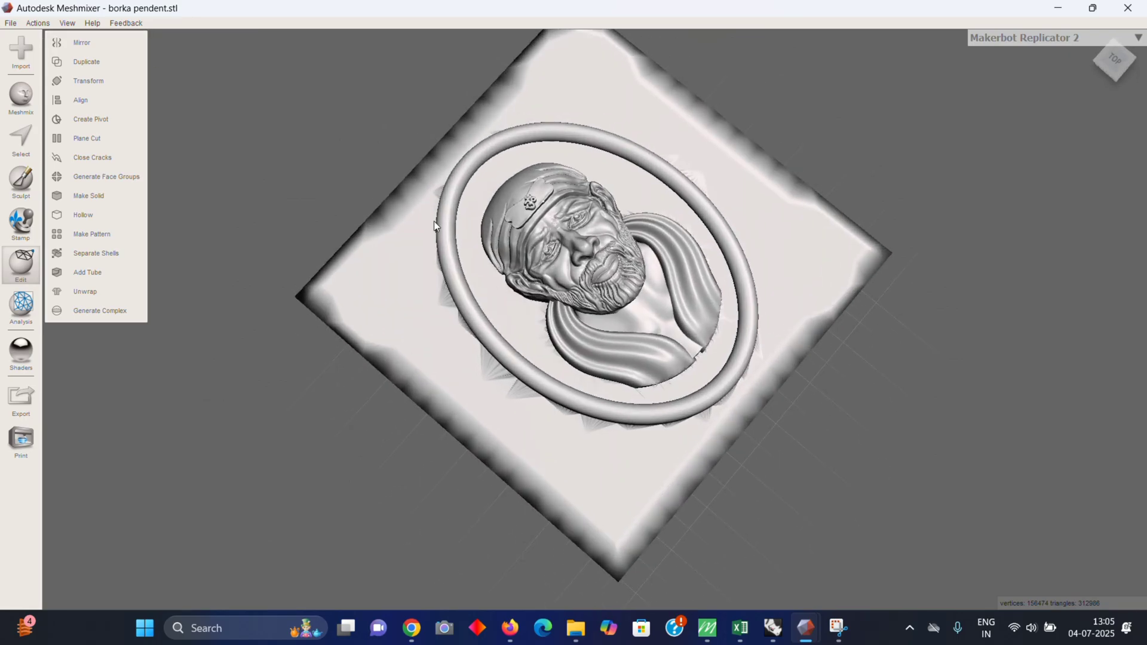
{"action": "right_click_drag", "start_coordinate": [754, 249], "coordinate": [769, 543]}
{"action": "mouse_move", "coordinate": [805, 627]}
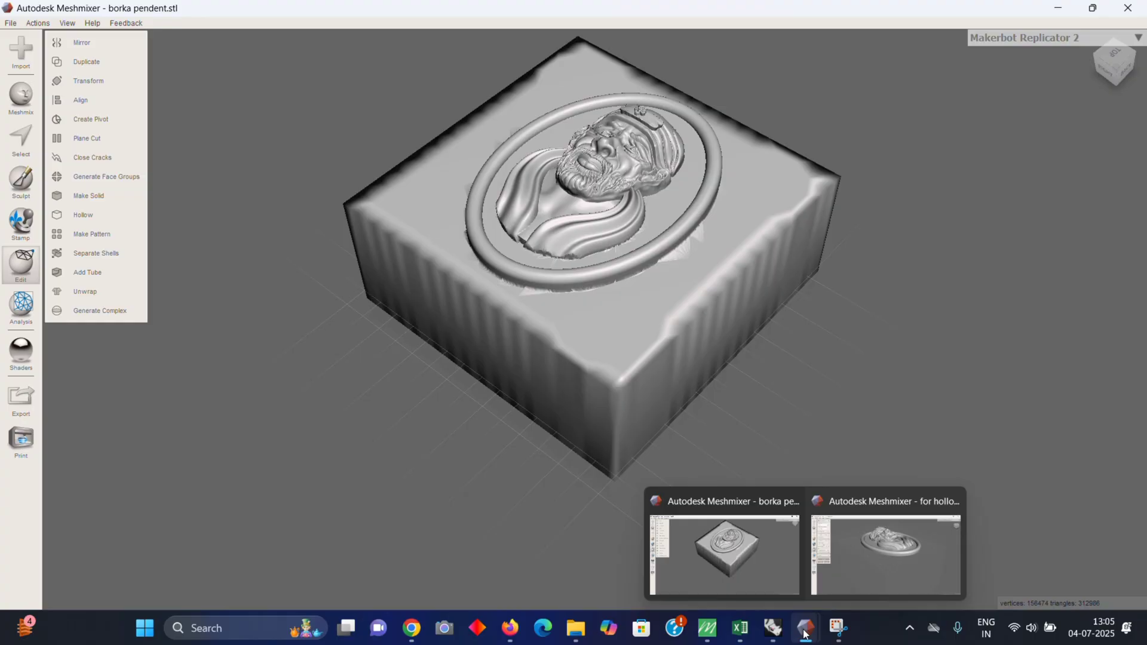
{"action": "left_click", "coordinate": [888, 561]}
{"action": "right_click_drag", "start_coordinate": [736, 404], "coordinate": [505, 218]}
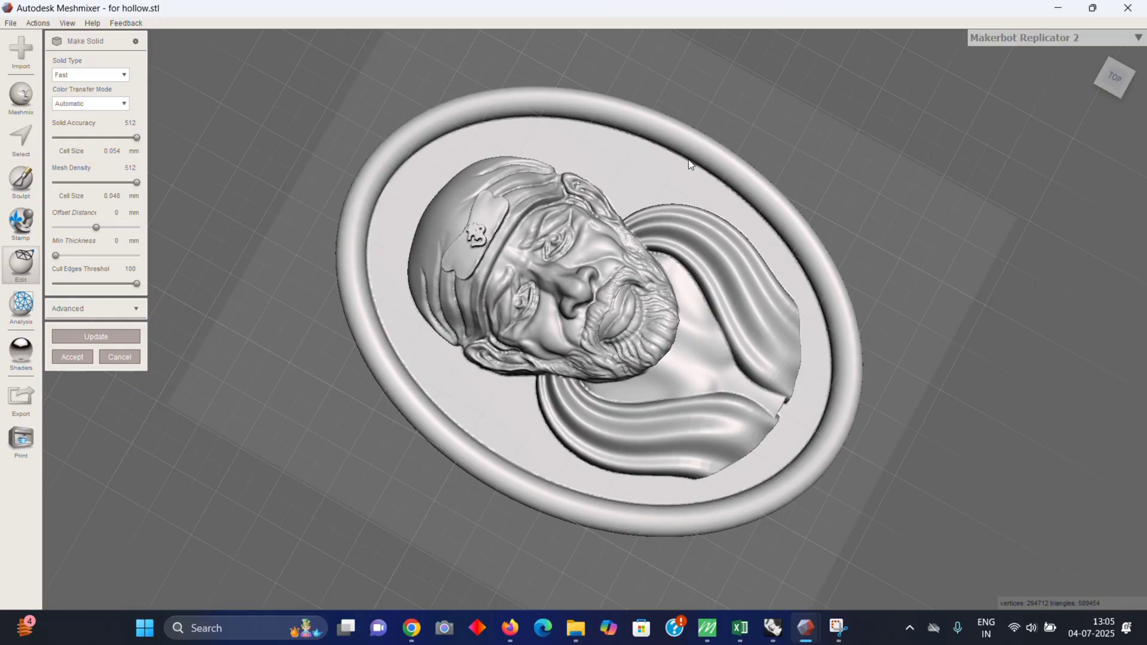
{"action": "right_click_drag", "start_coordinate": [691, 165], "coordinate": [771, 383]}
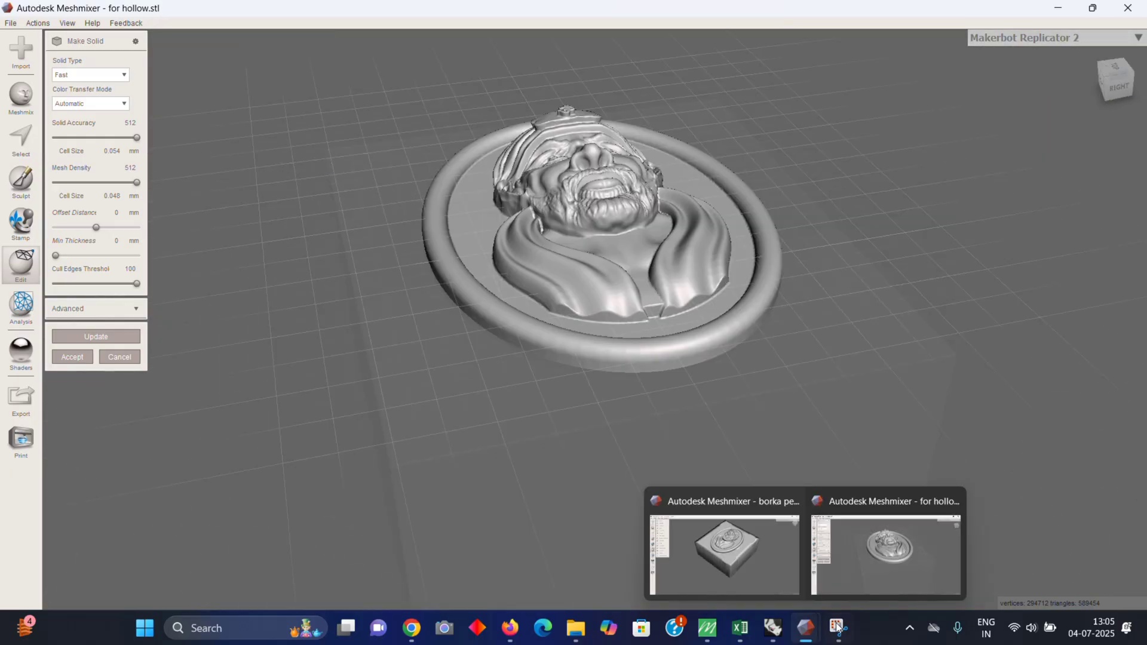
- Close the "borka pendent" Meshmixer window without saving its changes
{"action": "mouse_move", "coordinate": [838, 628]}
{"action": "left_click", "coordinate": [762, 550]}
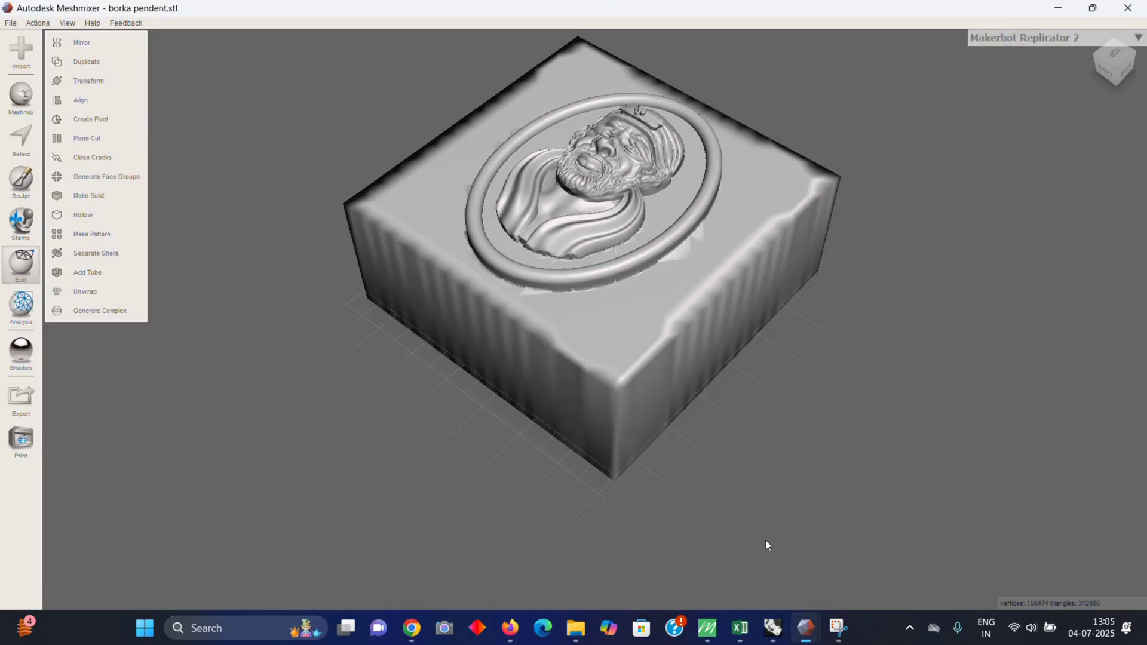
{"action": "left_click", "coordinate": [1128, 8]}
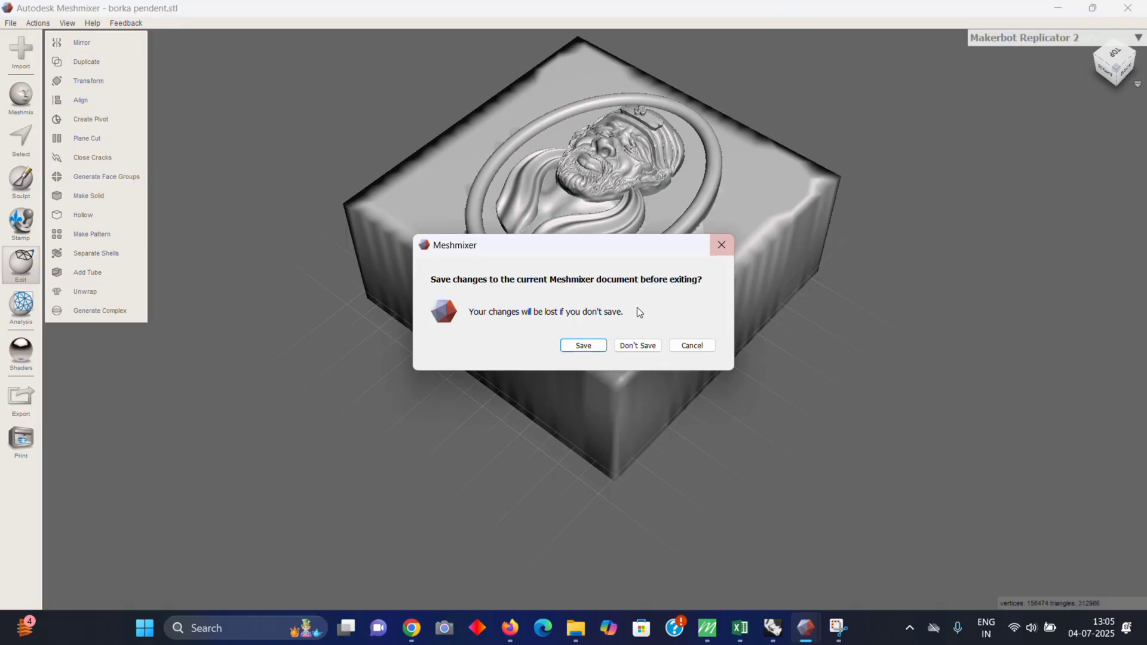
{"action": "left_click", "coordinate": [636, 342]}
- Rerun Make Solid on the "for hollow" pendant with Solid Accuracy and Mesh Density both set to 512
{"action": "right_click_drag", "start_coordinate": [683, 209], "coordinate": [805, 300]}
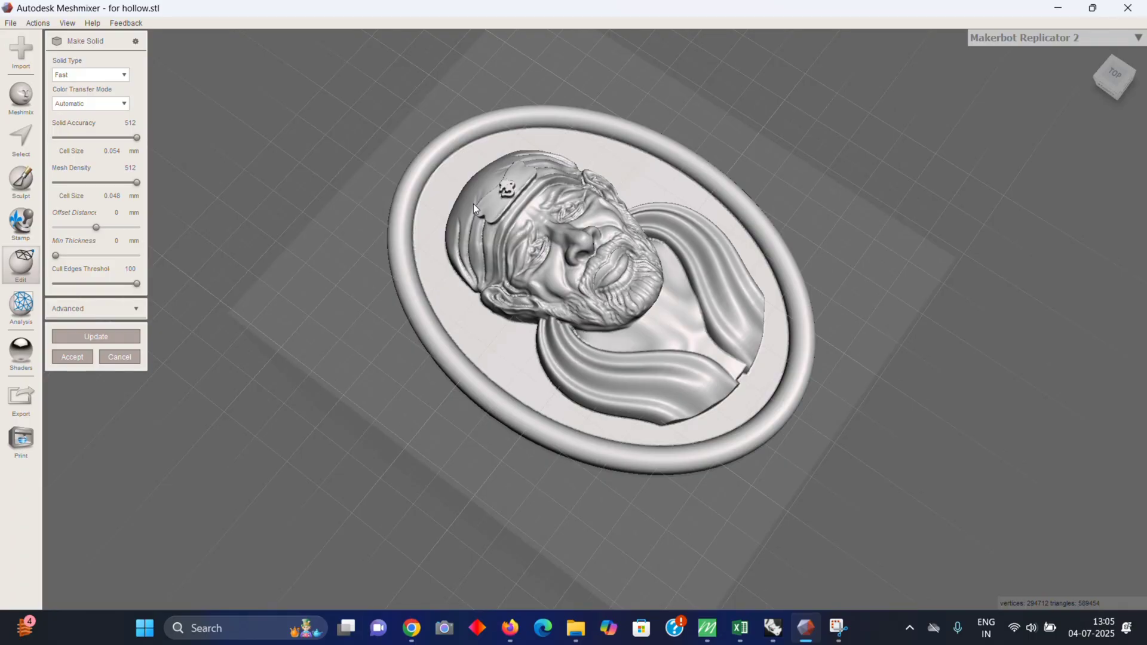
{"action": "right_click_drag", "start_coordinate": [801, 275], "coordinate": [478, 248]}
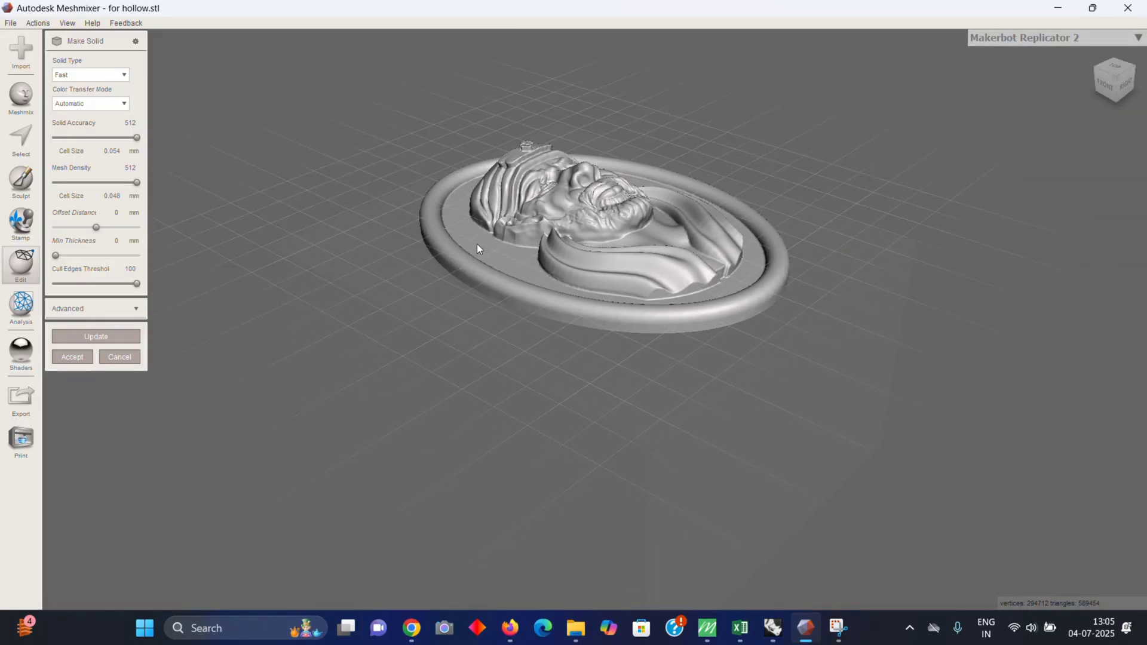
{"action": "left_click", "coordinate": [20, 272]}
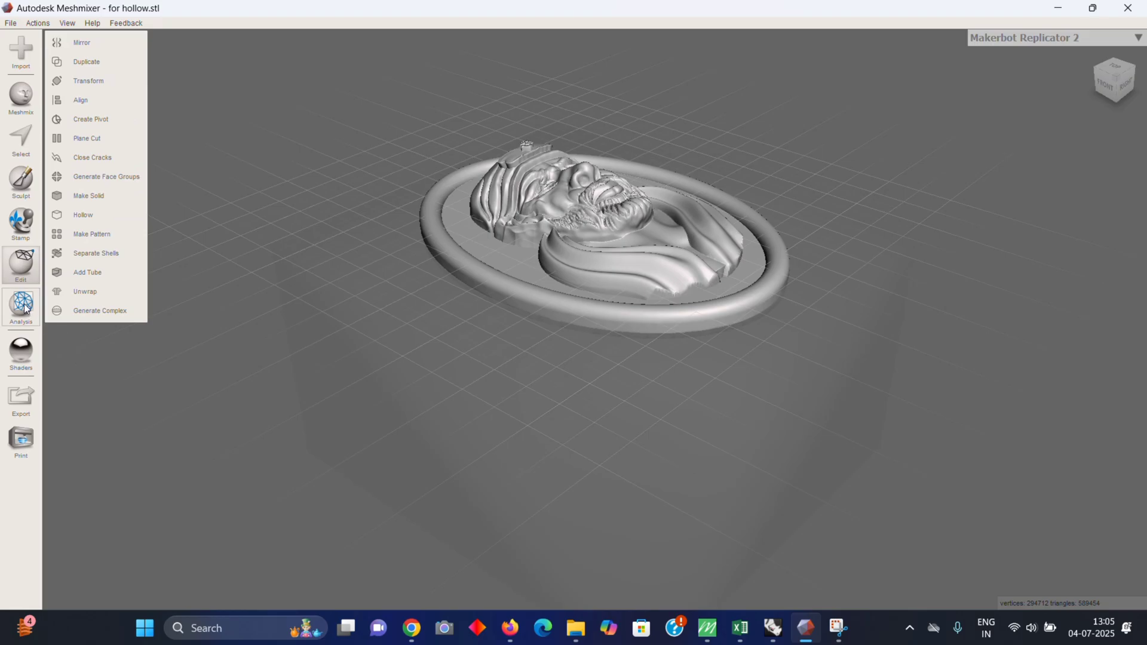
{"action": "right_click_drag", "start_coordinate": [508, 227], "coordinate": [506, 287]}
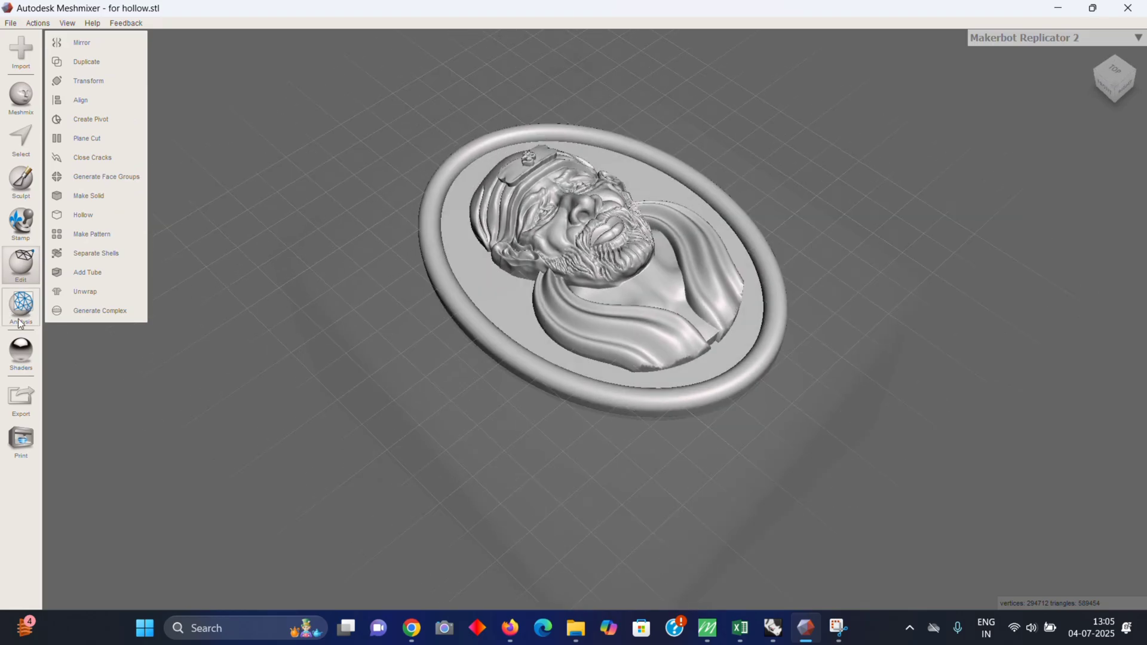
{"action": "left_click", "coordinate": [106, 196]}
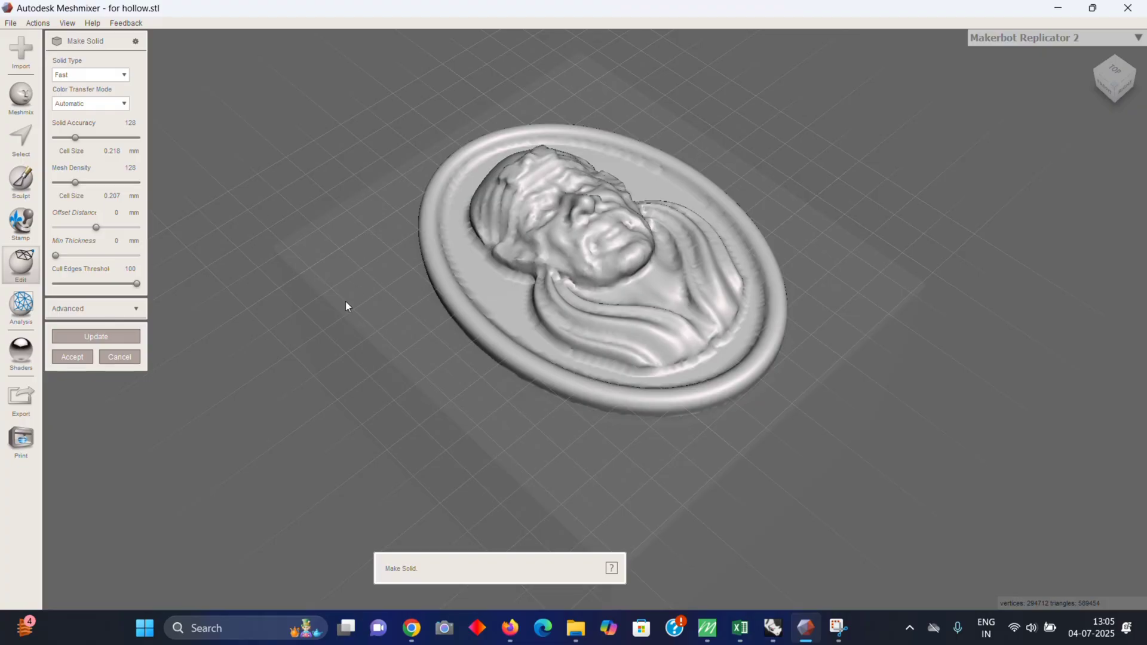
{"action": "left_click_drag", "start_coordinate": [76, 138], "coordinate": [148, 141]}
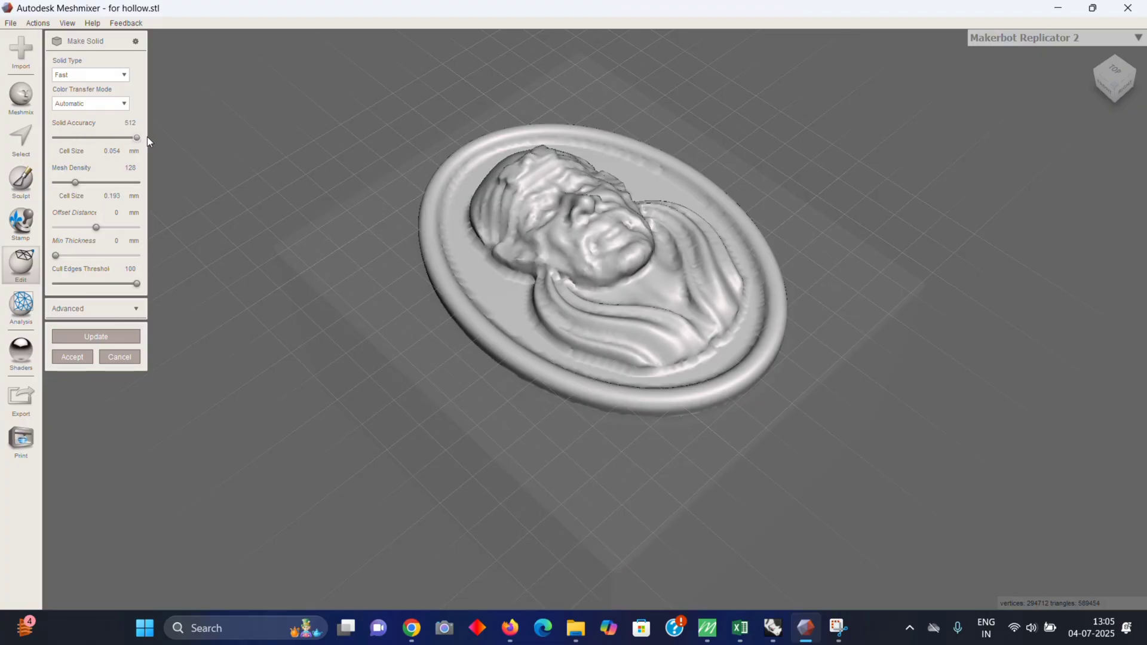
{"action": "left_click_drag", "start_coordinate": [76, 182], "coordinate": [150, 188]}
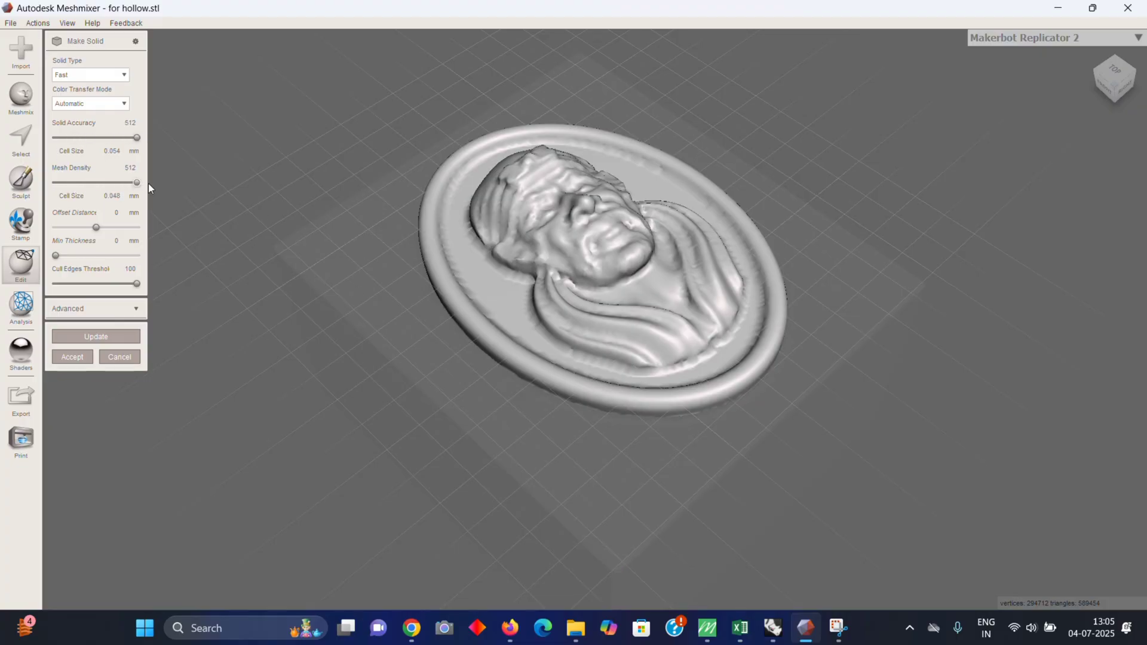
{"action": "left_click", "coordinate": [99, 337]}
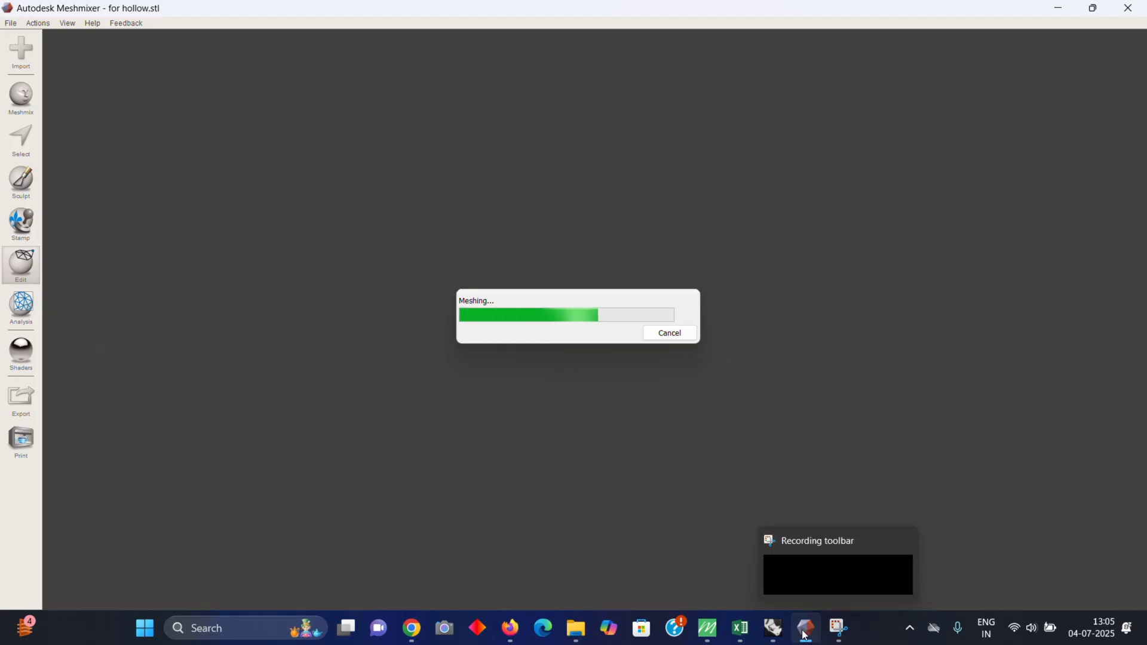
- Switch to Rhino and examine the unified mesh beside the original pendant and box
{"action": "left_click", "coordinate": [779, 633]}
{"action": "left_click", "coordinate": [646, 267]}
{"action": "scroll", "coordinate": [627, 268], "scroll_direction": "down", "scroll_amount": 5}
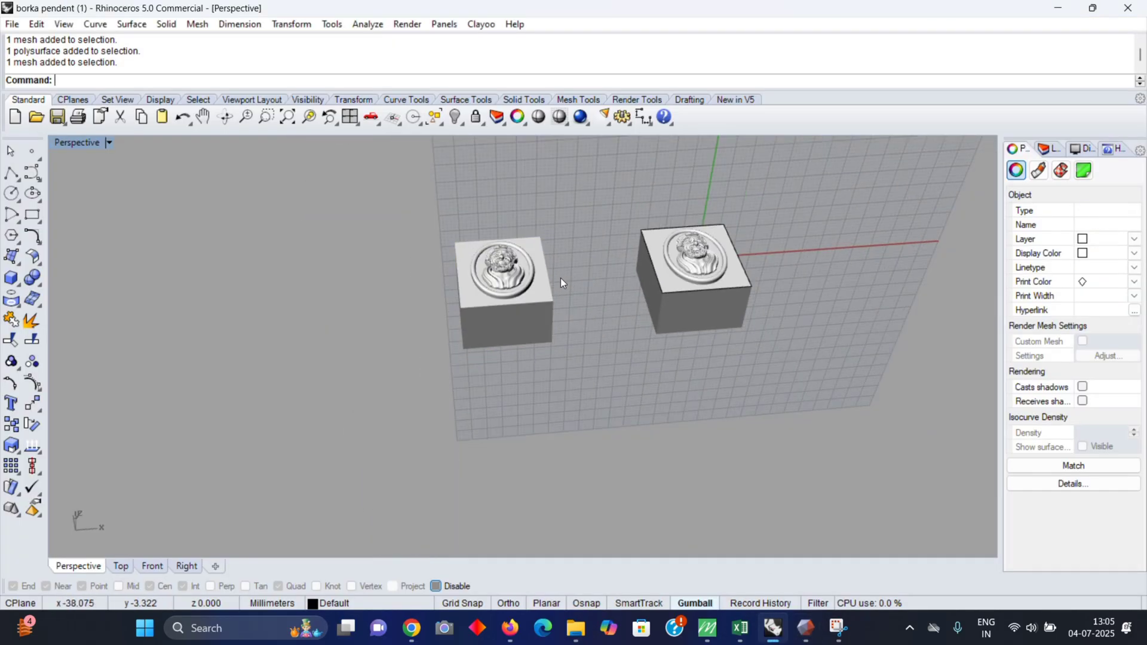
{"action": "scroll", "coordinate": [540, 317], "scroll_direction": "up", "scroll_amount": 8}
{"action": "scroll", "coordinate": [545, 340], "scroll_direction": "up", "scroll_amount": 5}
{"action": "right_click_drag", "start_coordinate": [545, 340], "coordinate": [541, 395]}
{"action": "scroll", "coordinate": [532, 317], "scroll_direction": "down", "scroll_amount": 6}
- Export only the unified mesh to the Desktop as an STL file named "foe holow trial 2", accepting the export options
{"action": "left_click", "coordinate": [535, 323]}
{"action": "mouse_move", "coordinate": [536, 326]}
{"action": "right_mouse_down"}
{"action": "mouse_move", "coordinate": [538, 233]}
{"action": "mouse_move", "coordinate": [535, 325]}
{"action": "right_mouse_up"}
{"action": "left_click", "coordinate": [12, 24]}
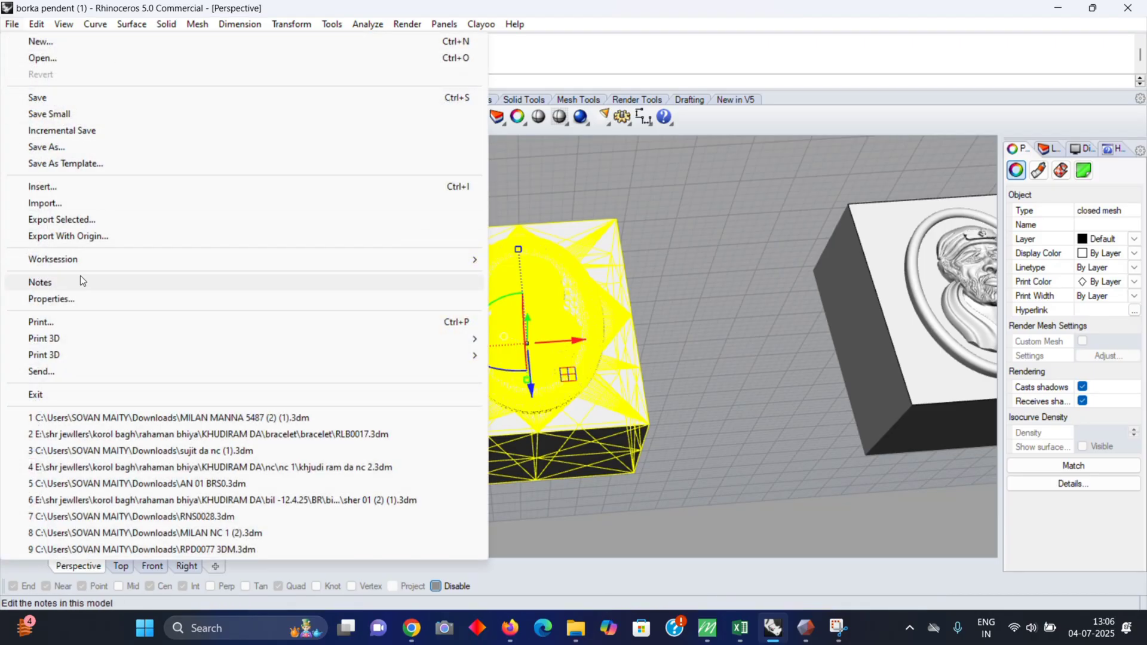
{"action": "left_click", "coordinate": [117, 221]}
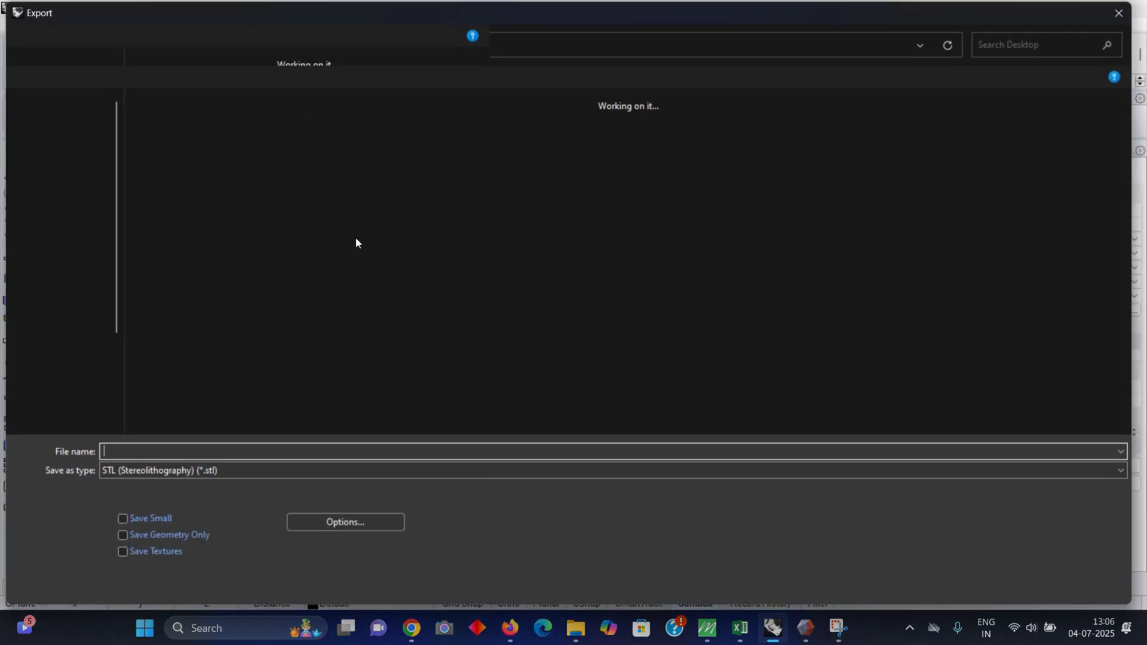
{"action": "left_click", "coordinate": [69, 157]}
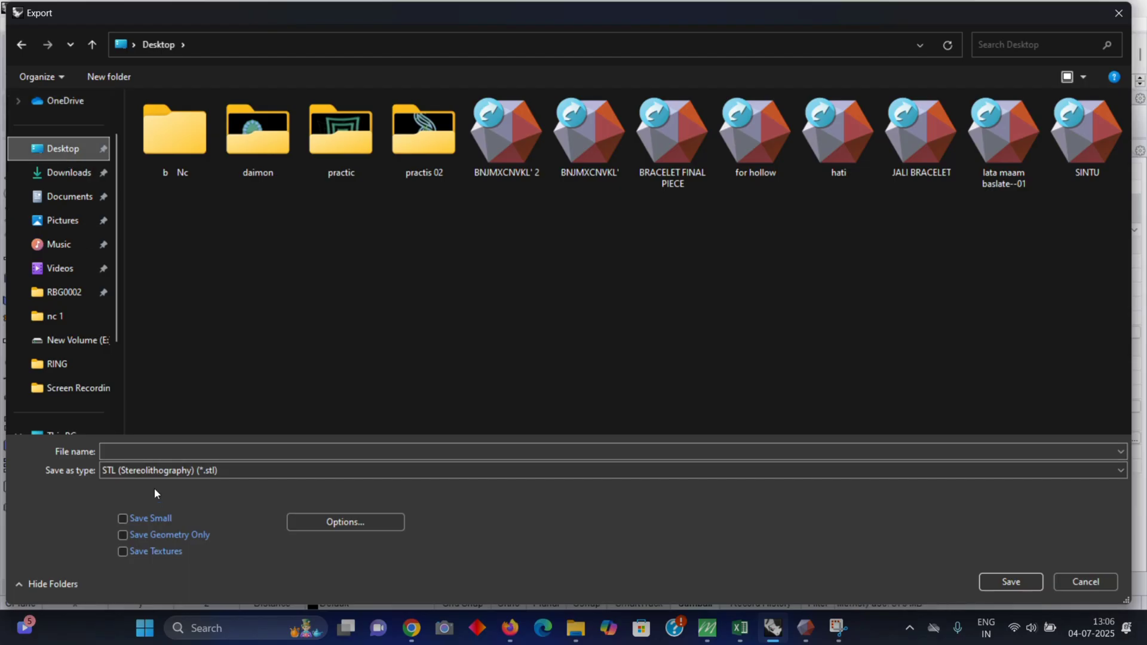
{"action": "left_click", "coordinate": [183, 452]}
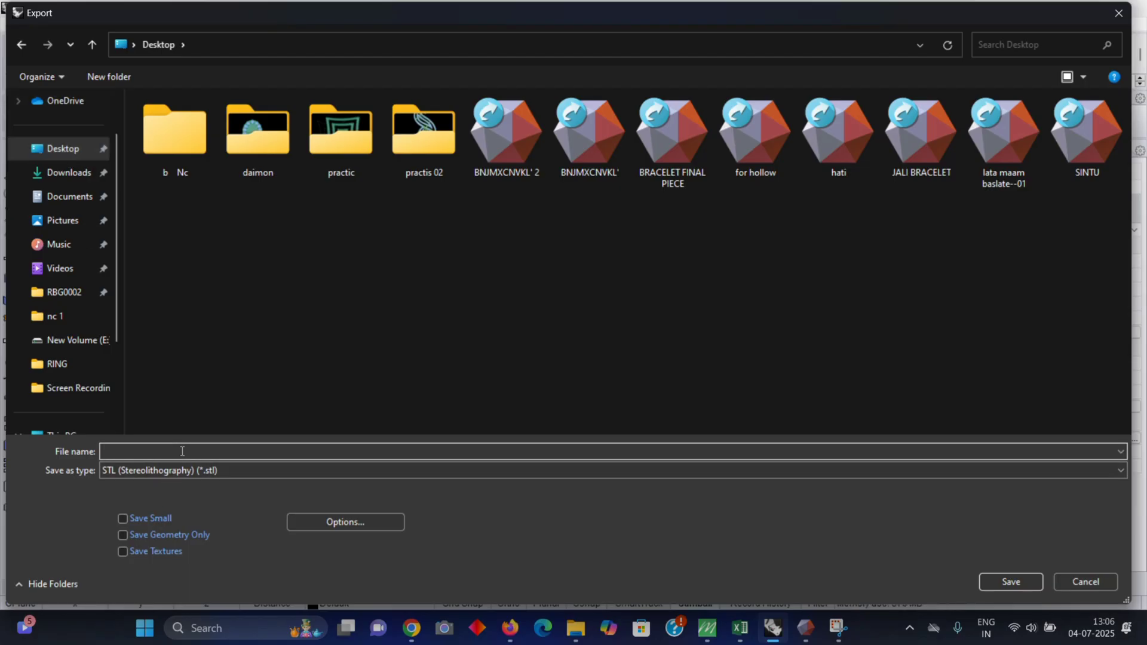
{"action": "type", "text": "foe holow trial 2"}
{"action": "key", "text": "Return"}
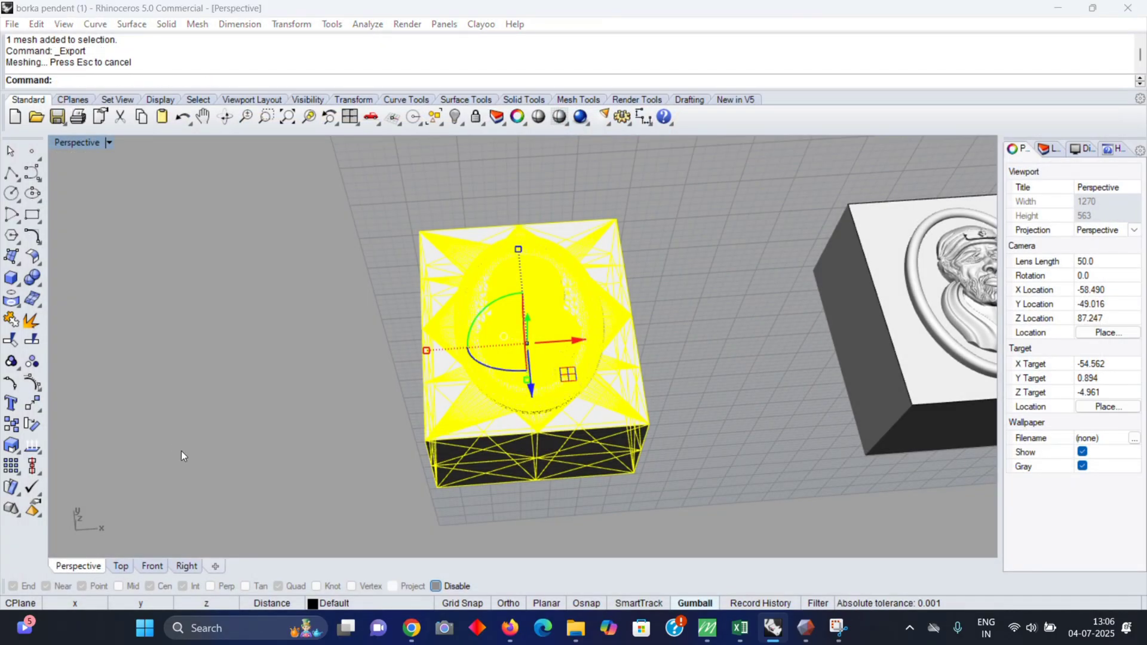
{"action": "key", "text": "Return"}
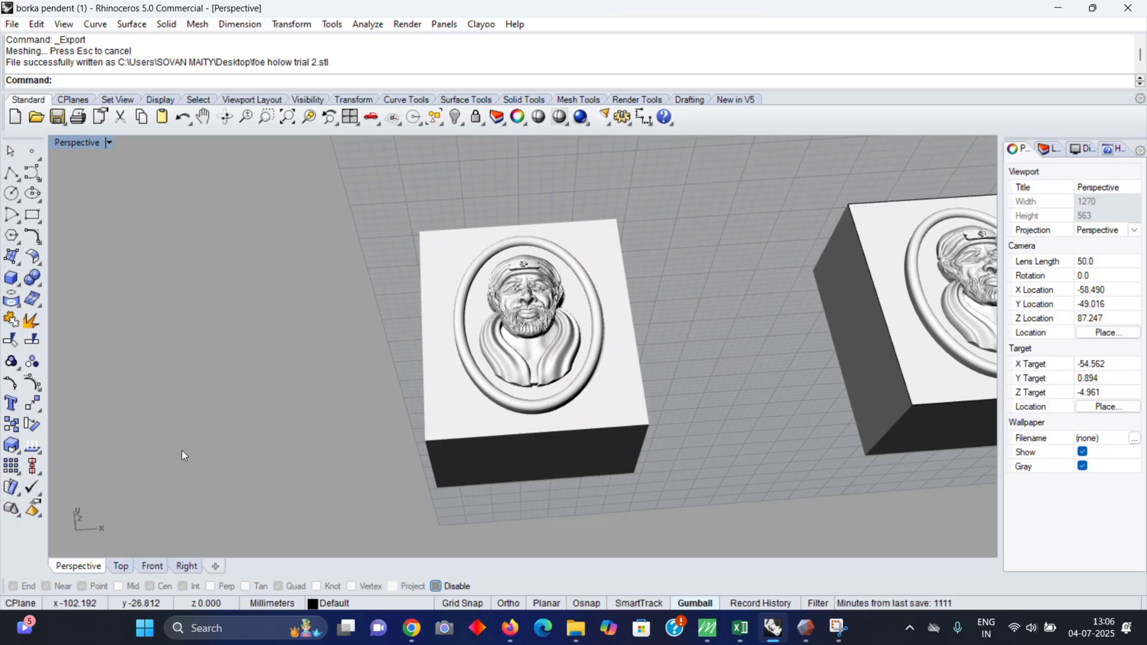
- Open BNJMXCNVKL' 2 from the Desktop folder in a new Meshmixer window and maximize the window
{"action": "scroll", "coordinate": [468, 311], "scroll_direction": "down", "scroll_amount": 6}
{"action": "right_click_drag", "start_coordinate": [514, 312], "coordinate": [538, 256]}
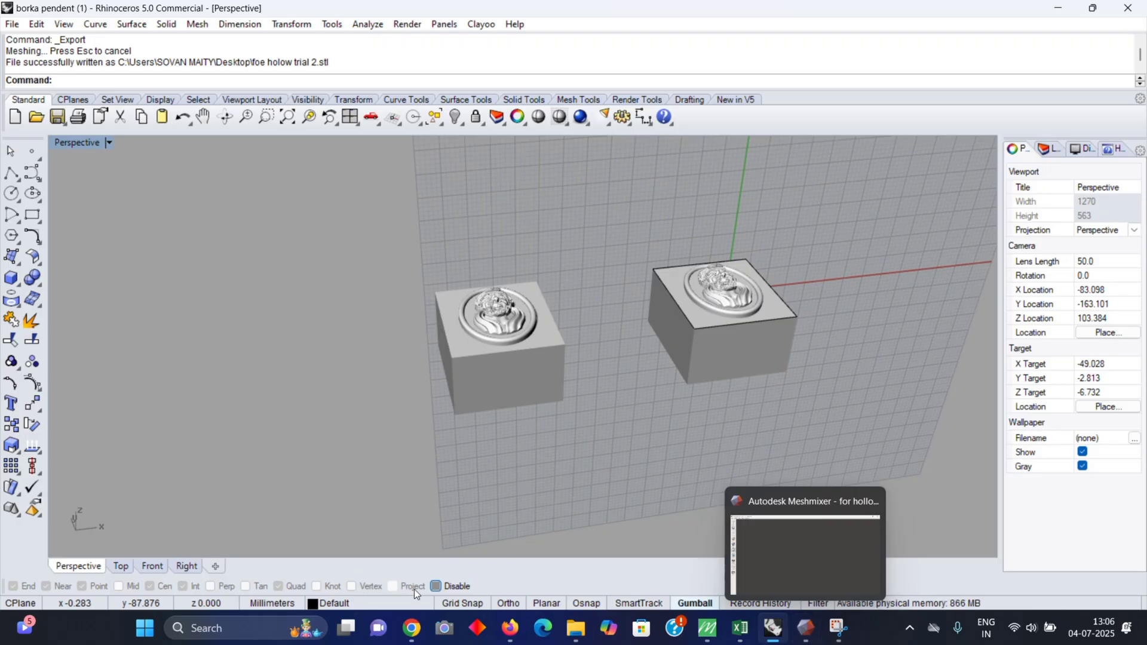
{"action": "left_click", "coordinate": [577, 631]}
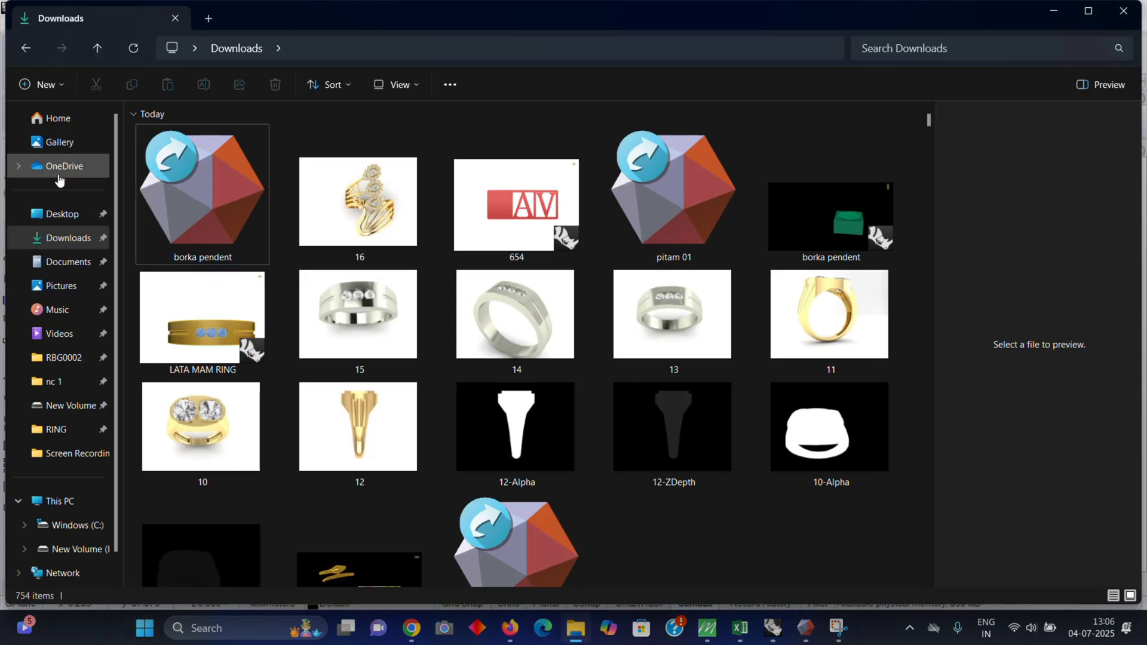
{"action": "left_click", "coordinate": [65, 143]}
{"action": "left_click", "coordinate": [69, 125]}
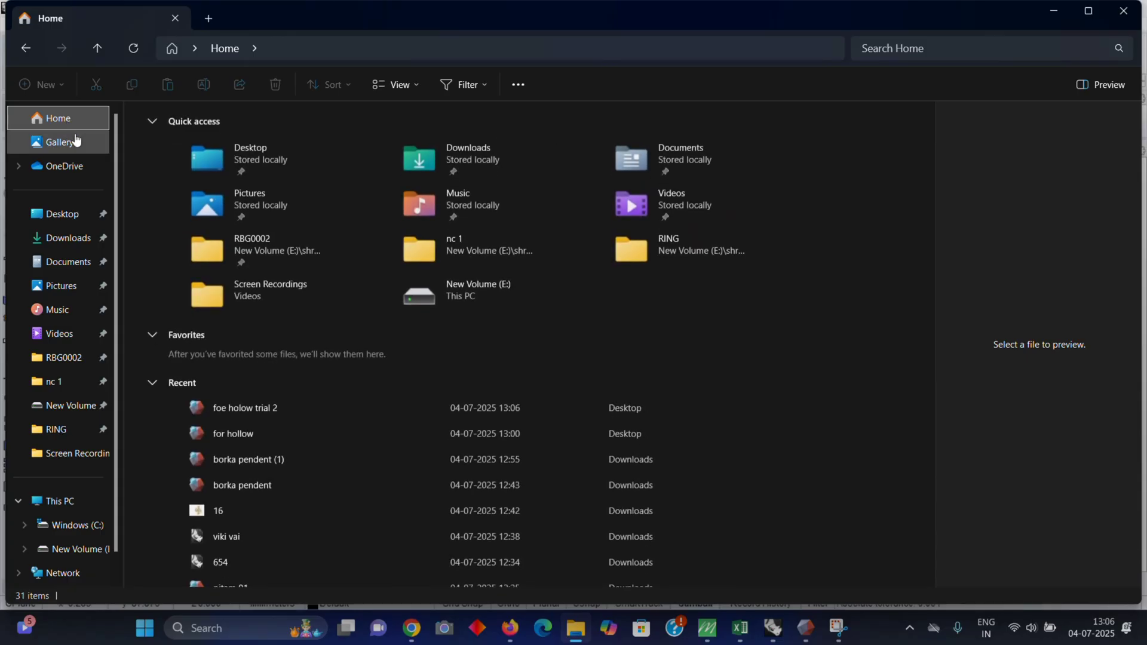
{"action": "left_click", "coordinate": [71, 214]}
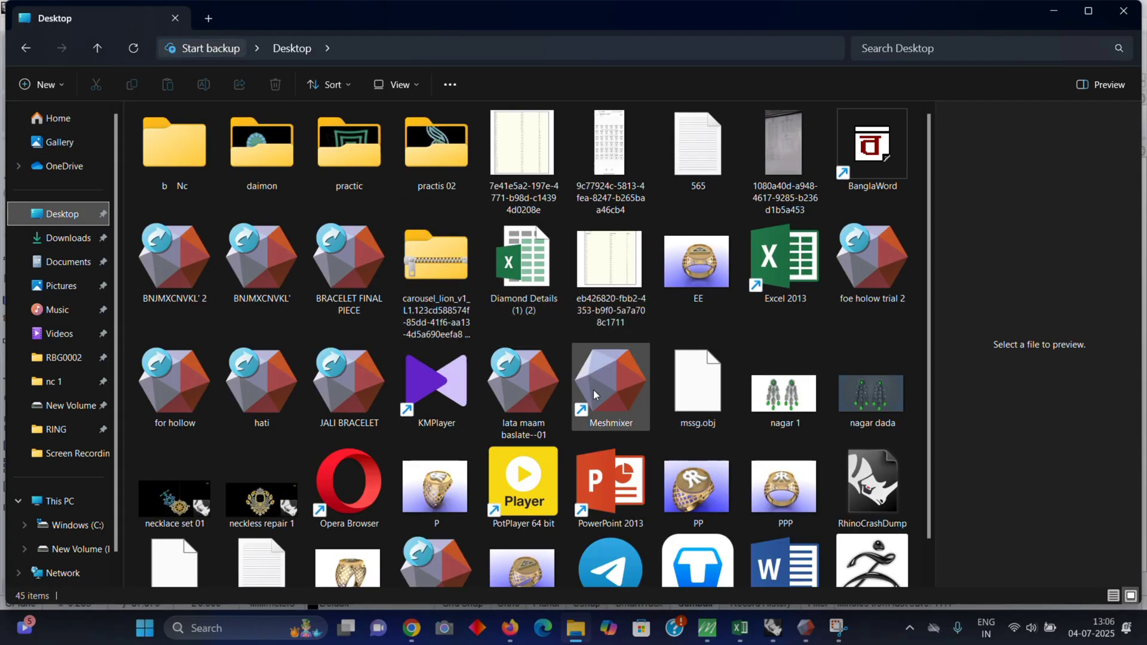
{"action": "left_click", "coordinate": [180, 272]}
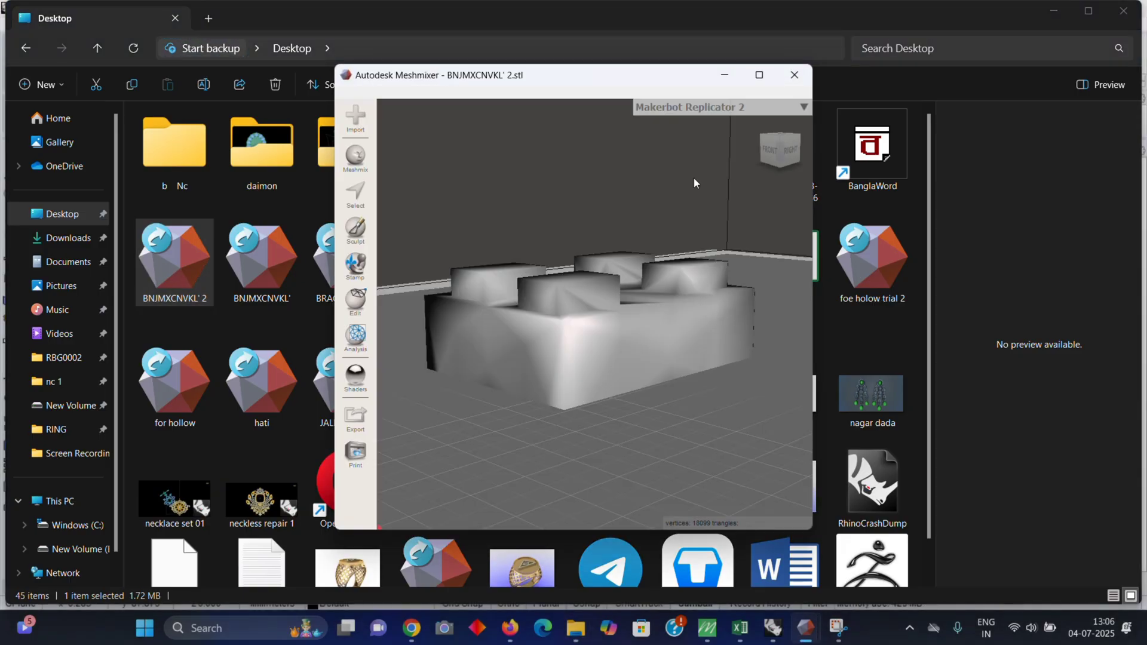
{"action": "right_click_drag", "start_coordinate": [676, 227], "coordinate": [669, 283]}
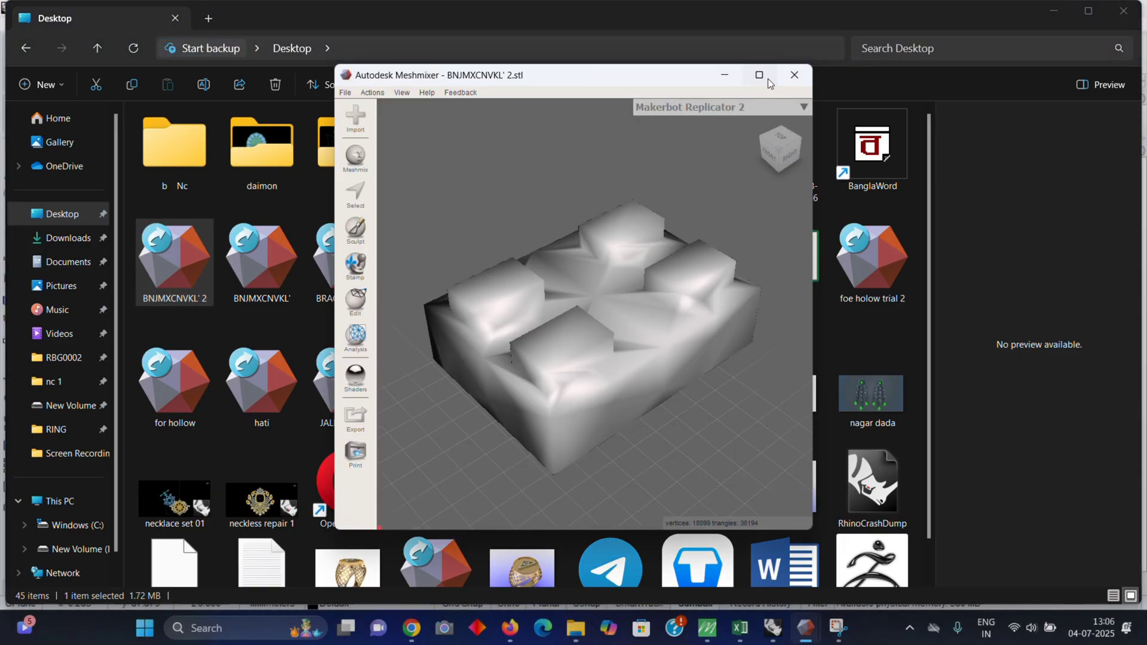
{"action": "left_click", "coordinate": [768, 79]}
{"action": "right_click_drag", "start_coordinate": [682, 131], "coordinate": [519, 308]}
- Import "foe holow trial 2" from the Desktop, replacing the current mesh
{"action": "left_click", "coordinate": [11, 23]}
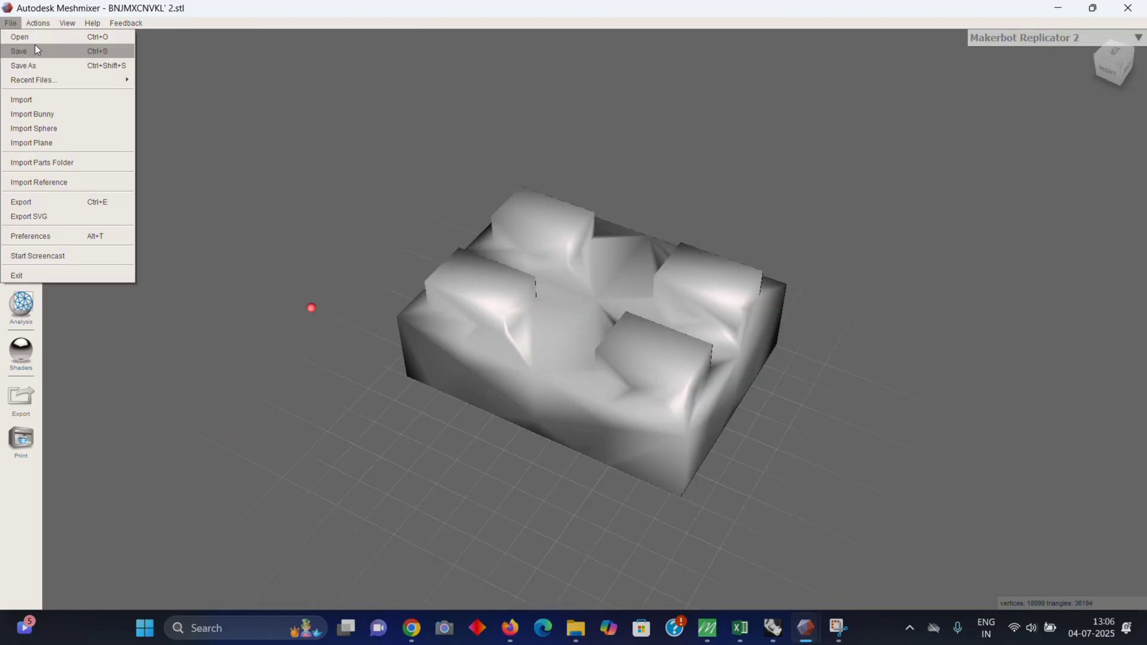
{"action": "left_click", "coordinate": [63, 101]}
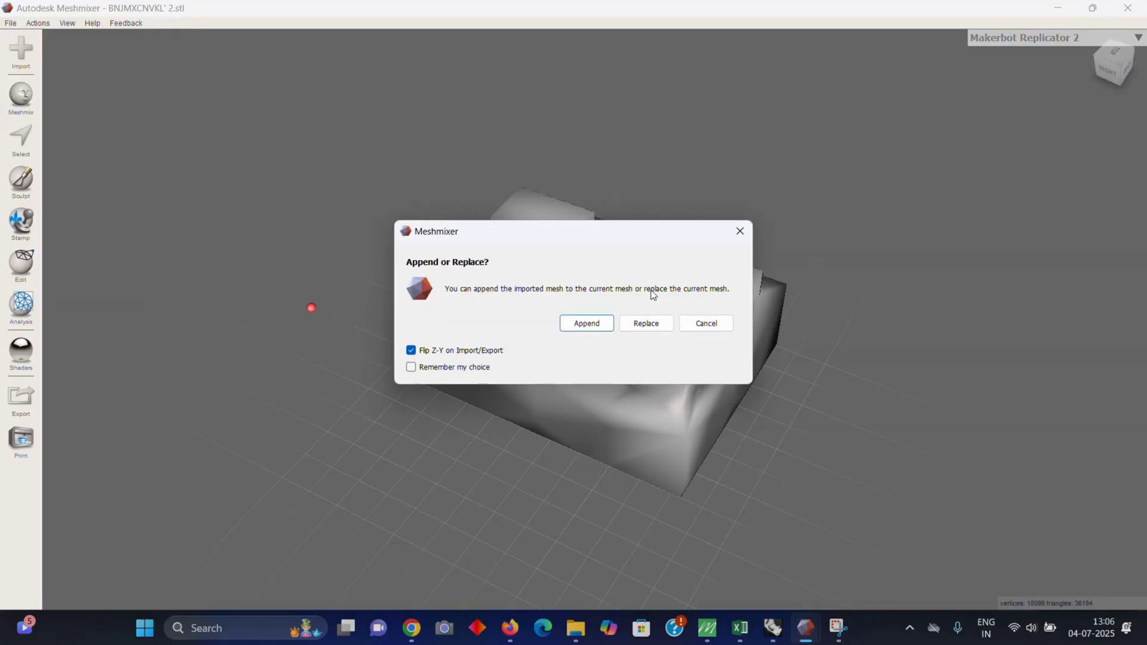
{"action": "left_click", "coordinate": [646, 323]}
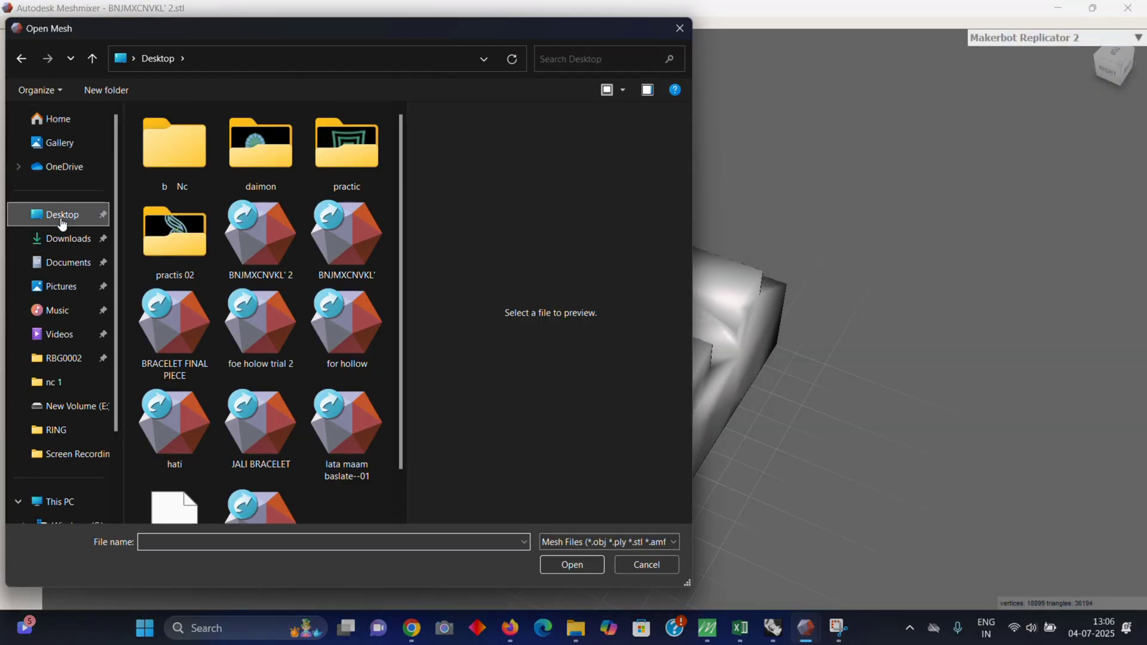
{"action": "left_click", "coordinate": [61, 219]}
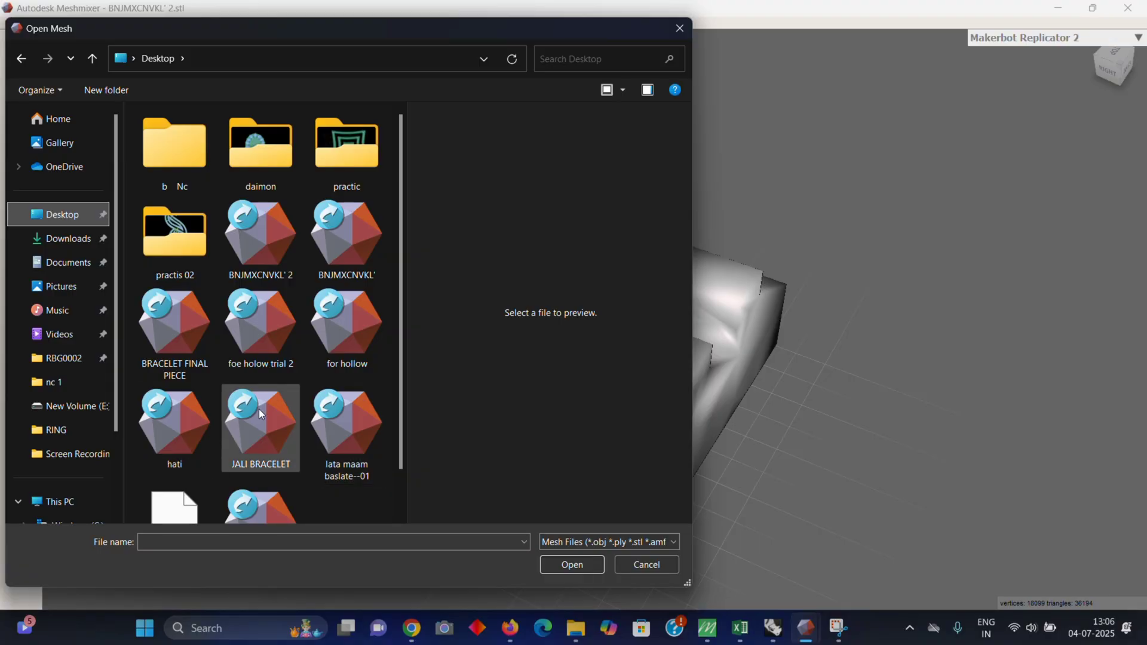
{"action": "scroll", "coordinate": [259, 409], "scroll_direction": "down", "scroll_amount": 1}
{"action": "scroll", "coordinate": [302, 440], "scroll_direction": "up", "scroll_amount": 1}
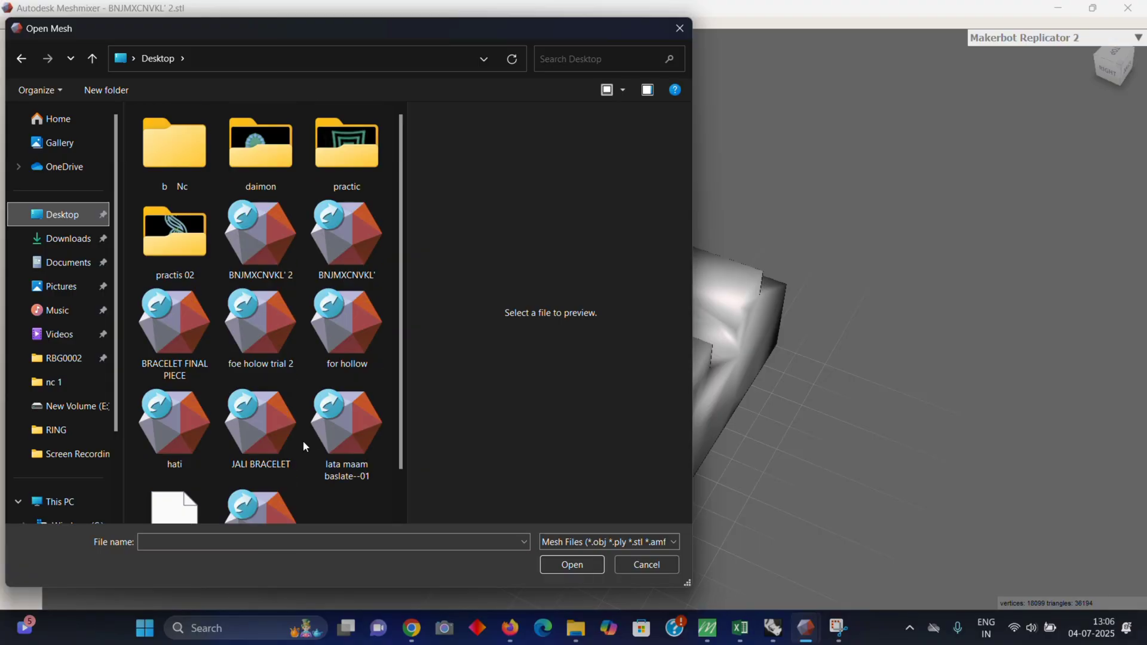
{"action": "double_click", "coordinate": [274, 336]}
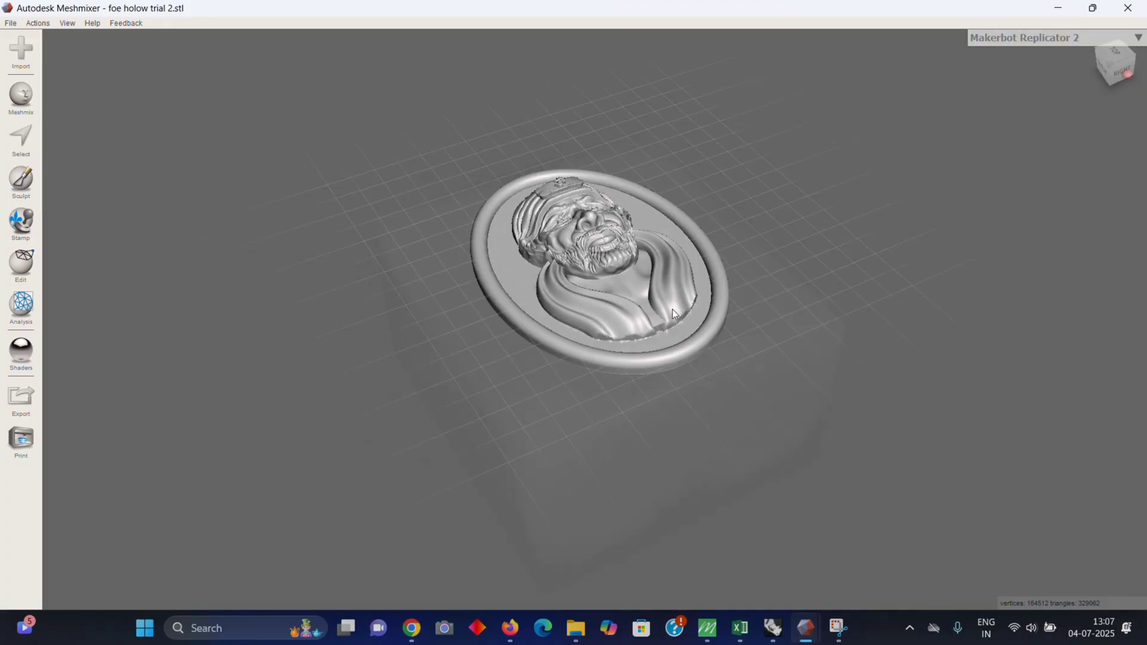
- Transform the imported mesh upward along the Y axis so the whole box sits above the ground grid, and accept
{"action": "left_click", "coordinate": [21, 262]}
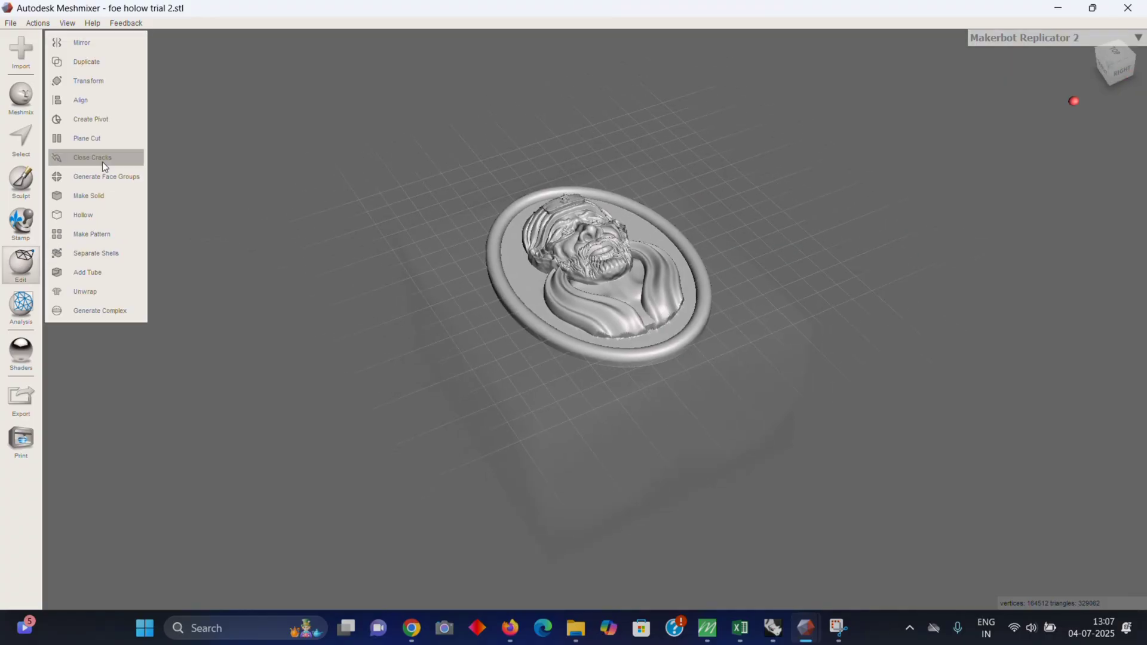
{"action": "left_click", "coordinate": [120, 84]}
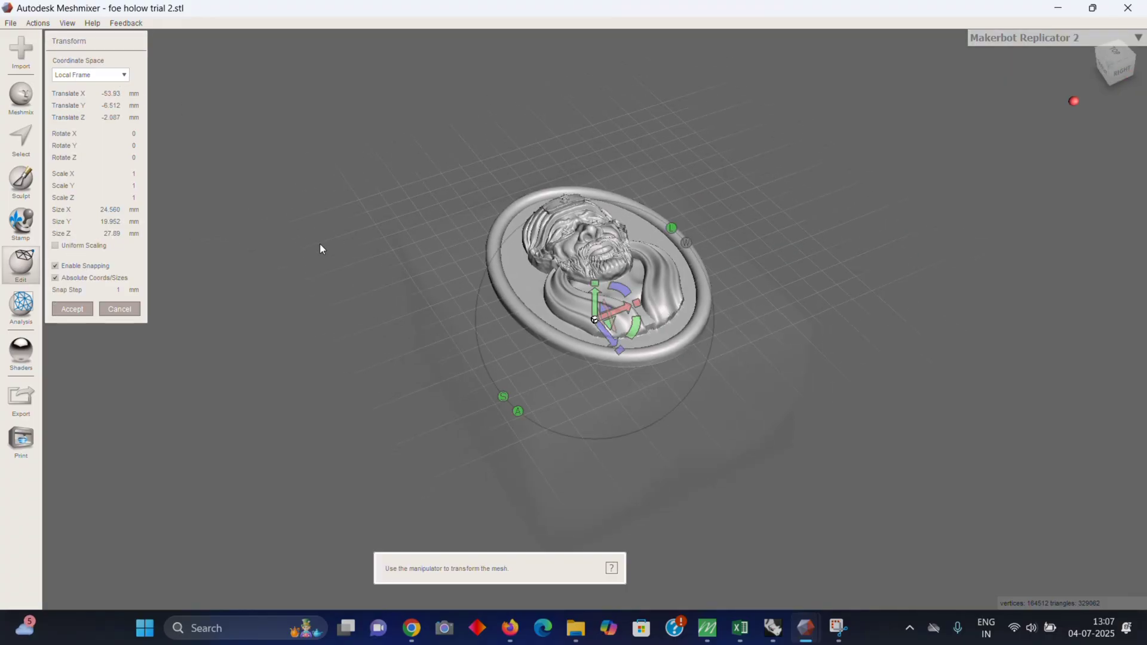
{"action": "right_click_drag", "start_coordinate": [320, 244], "coordinate": [597, 287]}
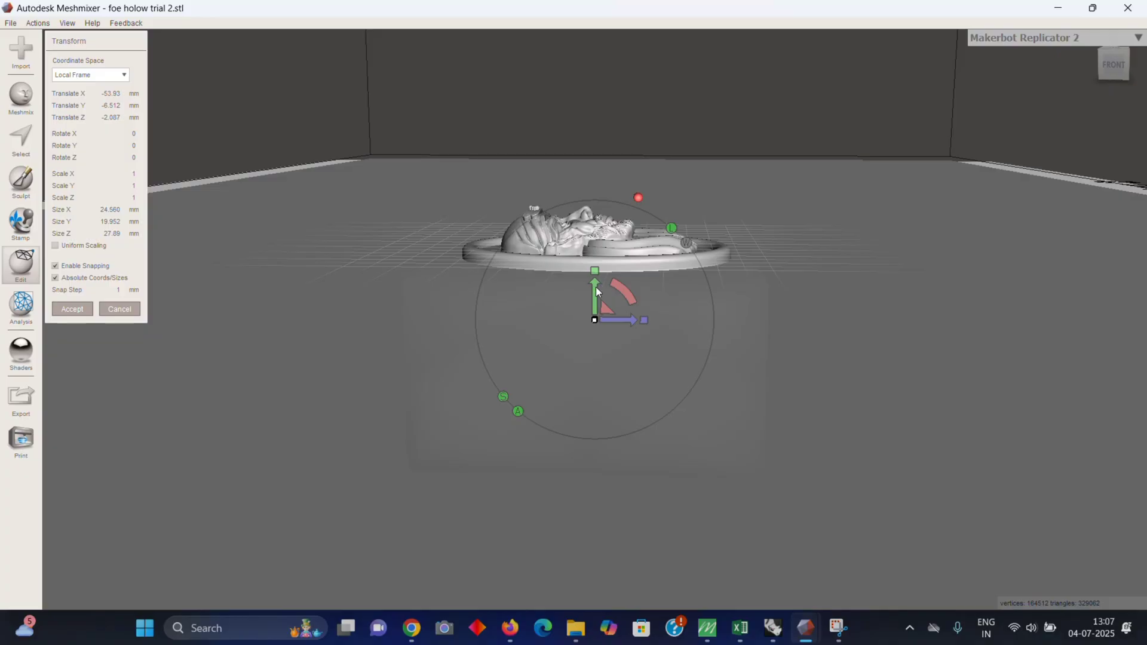
{"action": "left_click_drag", "start_coordinate": [596, 286], "coordinate": [597, 104]}
{"action": "right_click_drag", "start_coordinate": [596, 105], "coordinate": [542, 255]}
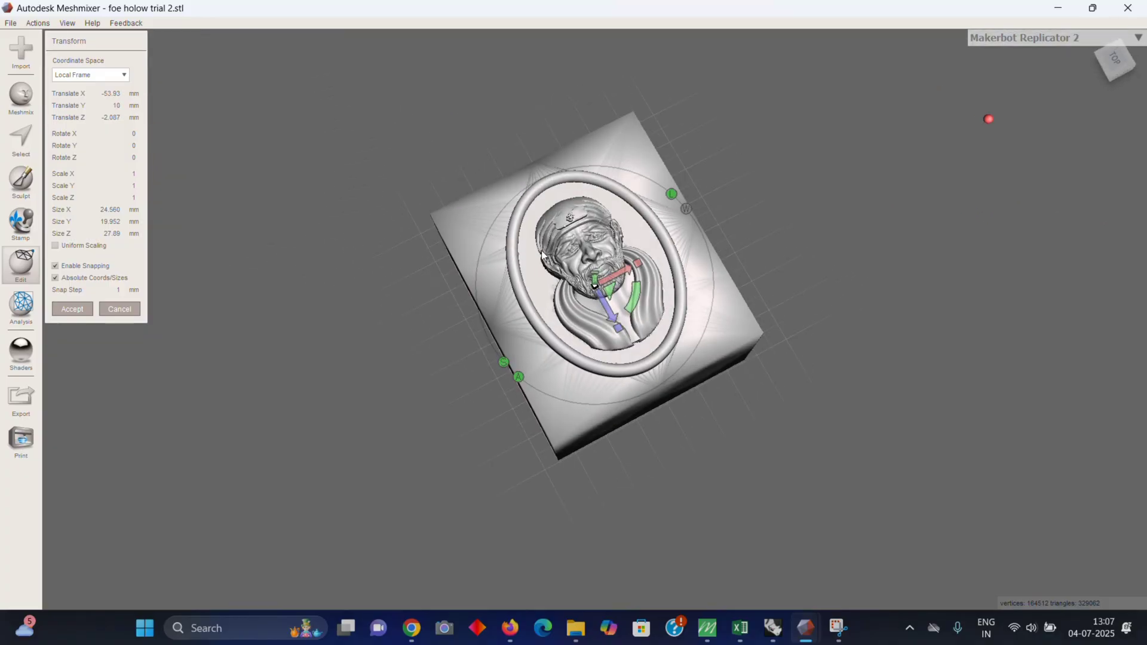
{"action": "left_click", "coordinate": [81, 310]}
- Apply Hollow to the combined box and pendant mesh with an offset distance of 0.25 mm and update the hollow preview
{"action": "left_click", "coordinate": [21, 263]}
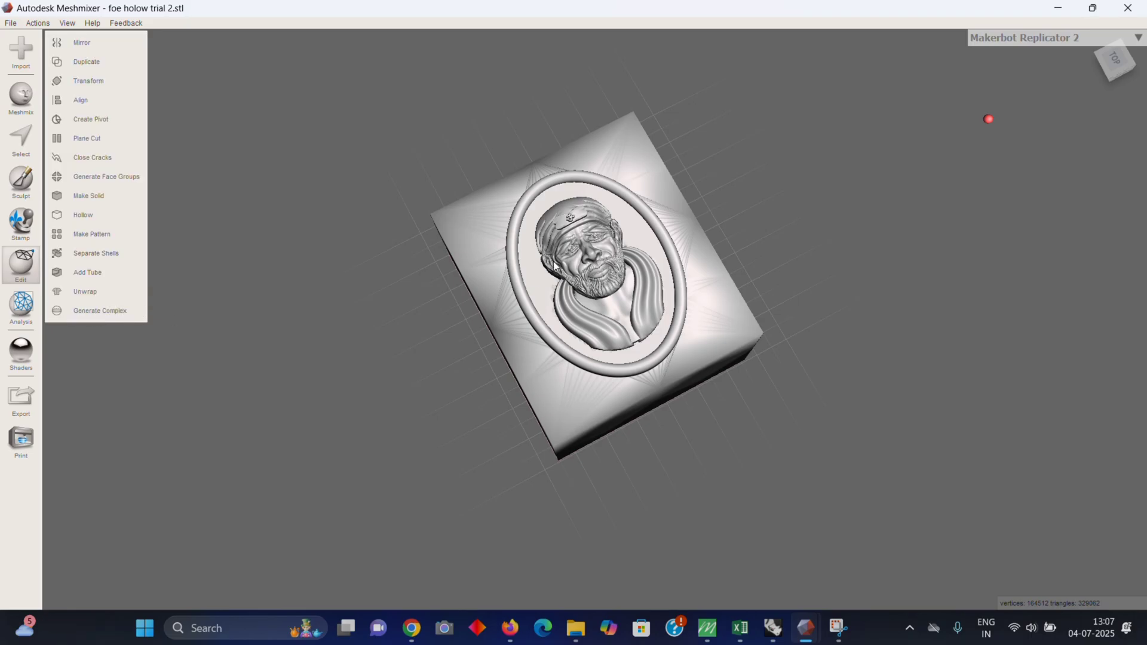
{"action": "right_click_drag", "start_coordinate": [660, 174], "coordinate": [680, 224]}
{"action": "scroll", "coordinate": [600, 222], "scroll_direction": "up", "scroll_amount": 2}
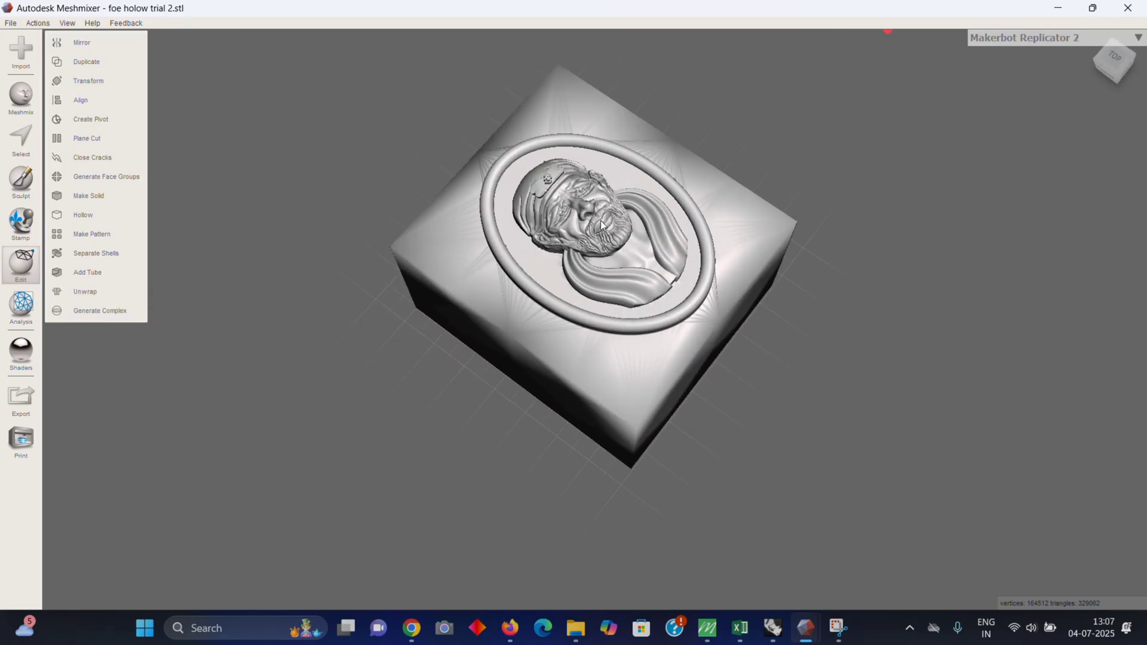
{"action": "left_click", "coordinate": [89, 215]}
{"action": "right_click_drag", "start_coordinate": [579, 224], "coordinate": [613, 401]}
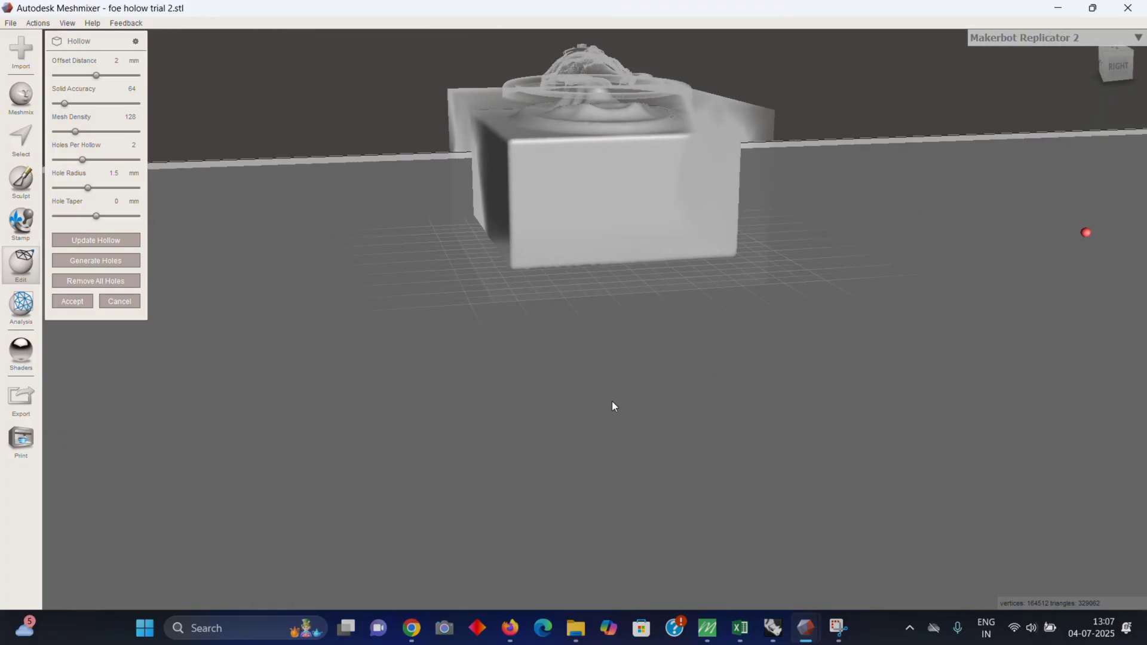
{"action": "left_click", "coordinate": [117, 63]}
{"action": "type", "text": "0.2"}
{"action": "left_click", "coordinate": [110, 60]}
{"action": "type", "text": "2"}
{"action": "left_click", "coordinate": [118, 242]}
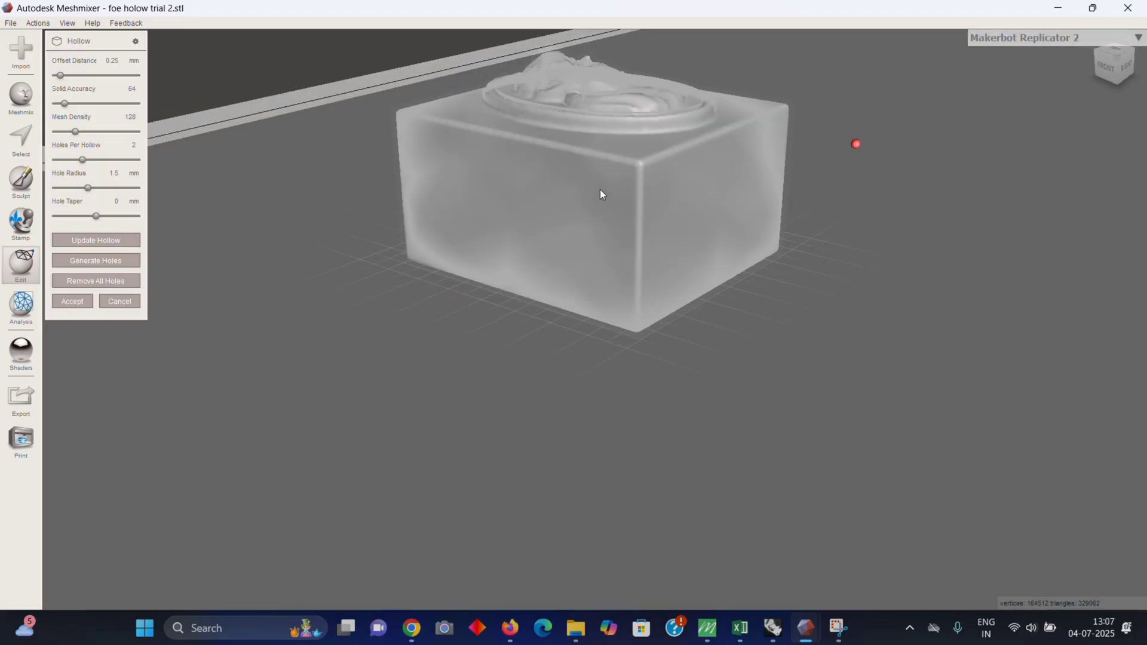
- Check the transparent hollow preview from the side of the box and accept the hollowing without generating holes
{"action": "scroll", "coordinate": [598, 173], "scroll_direction": "down", "scroll_amount": 2}
{"action": "scroll", "coordinate": [584, 109], "scroll_direction": "up", "scroll_amount": 4}
{"action": "scroll", "coordinate": [562, 140], "scroll_direction": "down", "scroll_amount": 2}
{"action": "right_click_drag", "start_coordinate": [540, 192], "coordinate": [561, 173]}
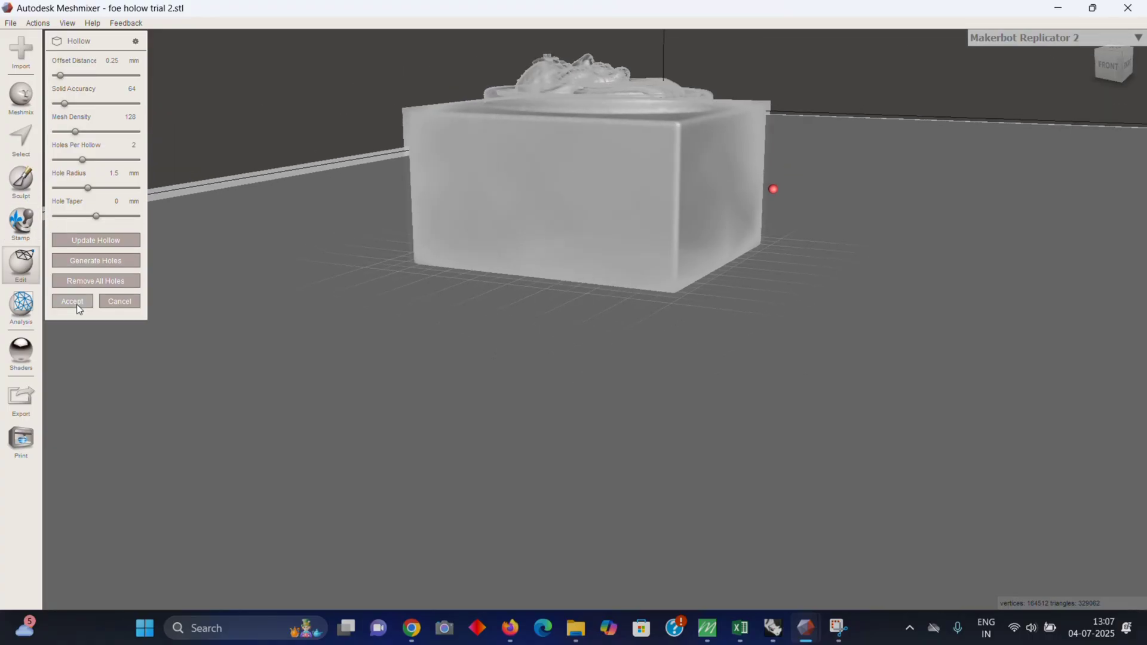
{"action": "left_click", "coordinate": [94, 297]}
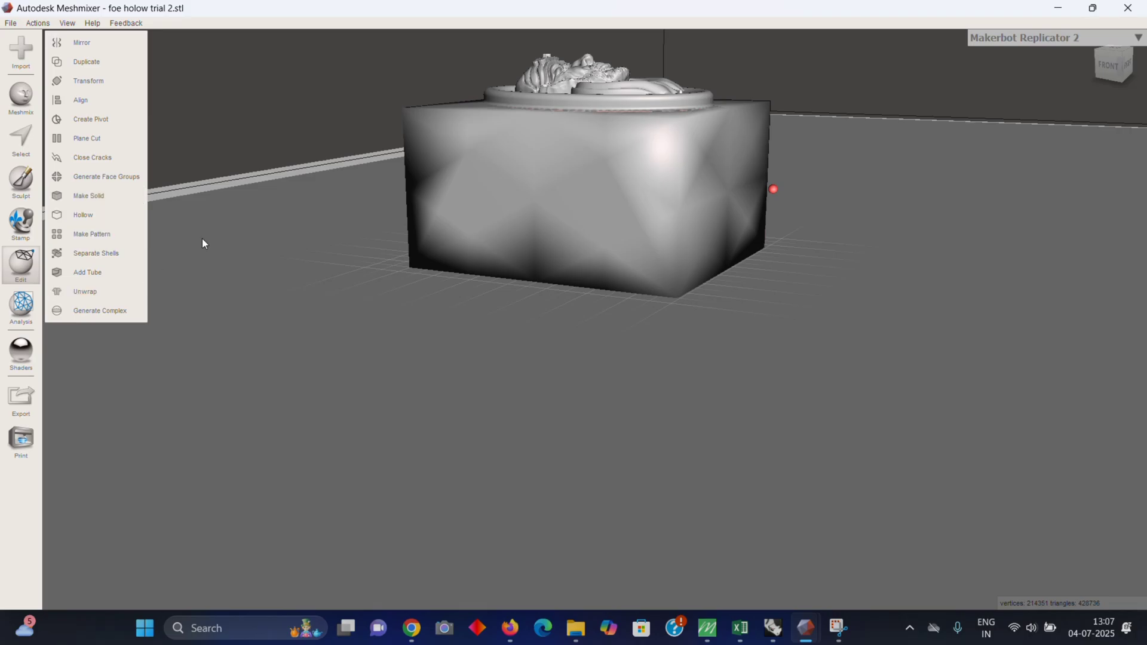
- Start a Plane Cut on the hollowed mesh and raise the cutting plane 16 mm to the pendant's oval rim
{"action": "right_click_drag", "start_coordinate": [668, 152], "coordinate": [576, 101]}
{"action": "scroll", "coordinate": [575, 101], "scroll_direction": "up", "scroll_amount": 2}
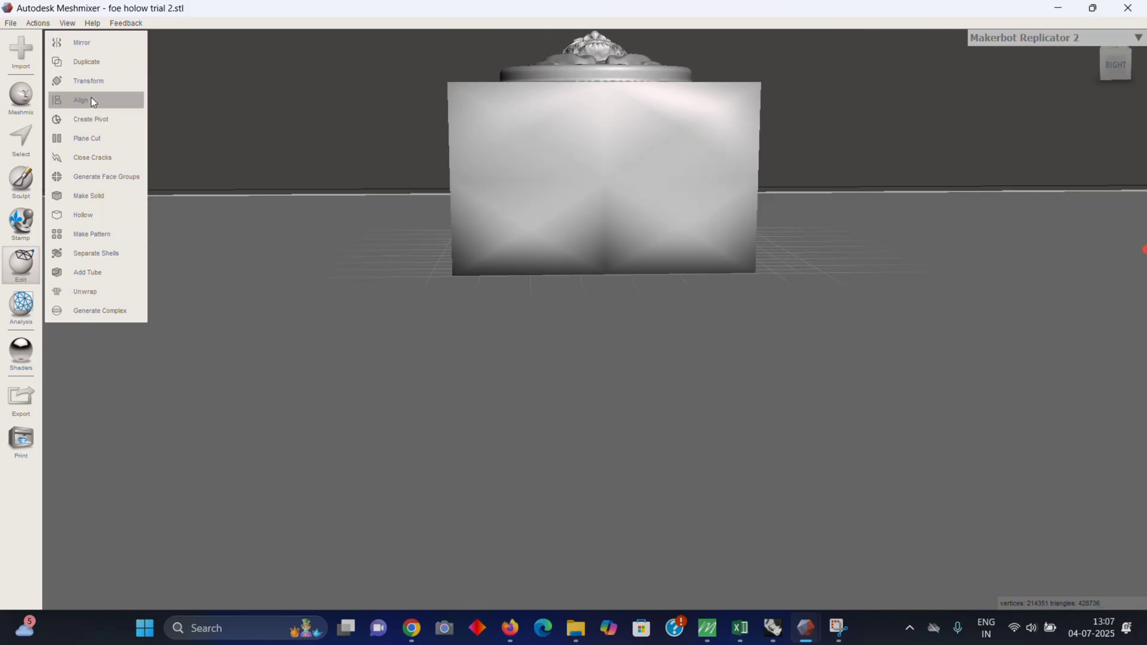
{"action": "left_click", "coordinate": [90, 138]}
{"action": "right_click_drag", "start_coordinate": [522, 174], "coordinate": [777, 561]}
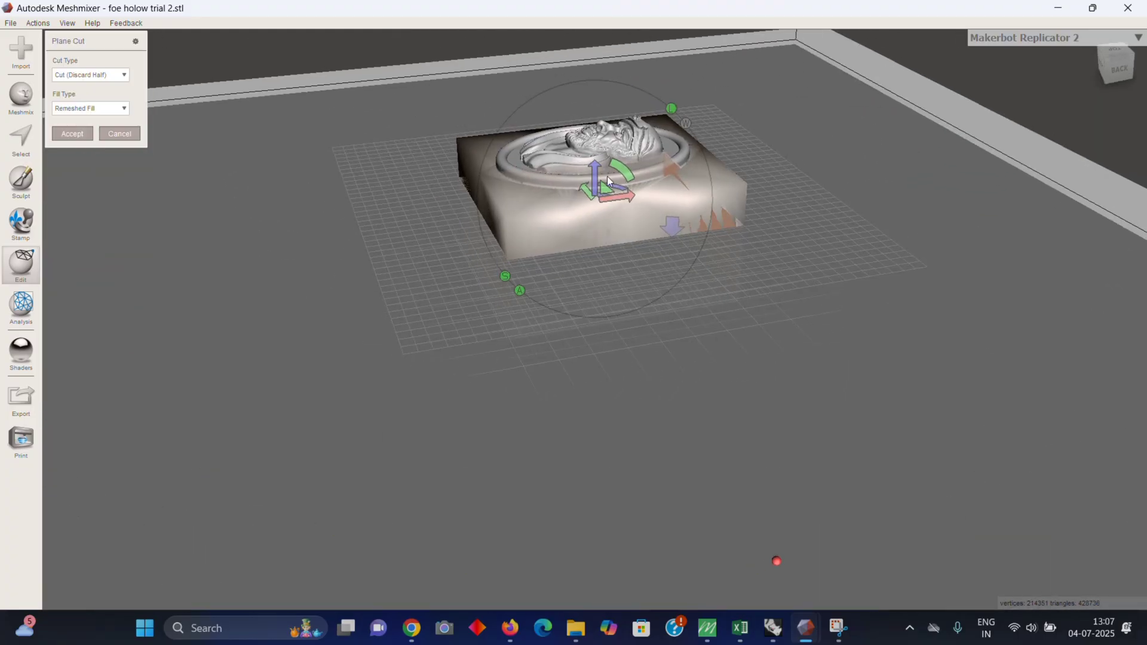
{"action": "right_click_drag", "start_coordinate": [607, 177], "coordinate": [582, 146]}
{"action": "scroll", "coordinate": [583, 147], "scroll_direction": "up", "scroll_amount": 2}
{"action": "left_click_drag", "start_coordinate": [597, 133], "coordinate": [605, 71]}
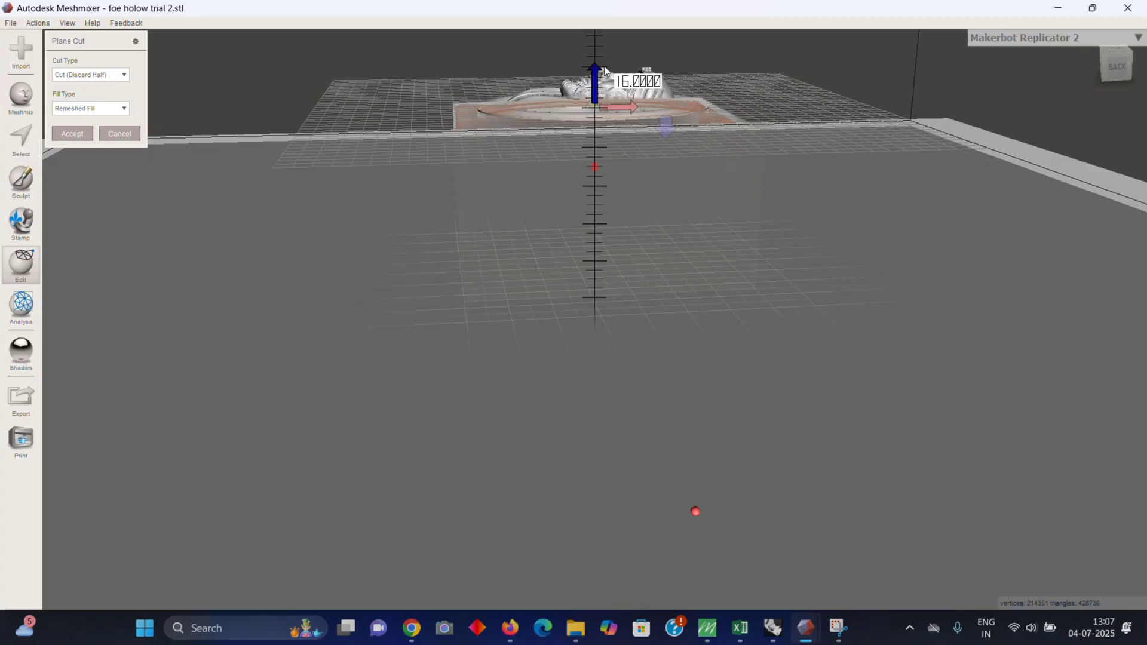
- Try the cutting plane 1 mm lower at 15 mm against the pendant's base, and return it to 16 mm
{"action": "scroll", "coordinate": [565, 101], "scroll_direction": "up", "scroll_amount": 1}
{"action": "scroll", "coordinate": [565, 101], "scroll_direction": "down", "scroll_amount": 1}
{"action": "right_click_drag", "start_coordinate": [542, 355], "coordinate": [653, 94]}
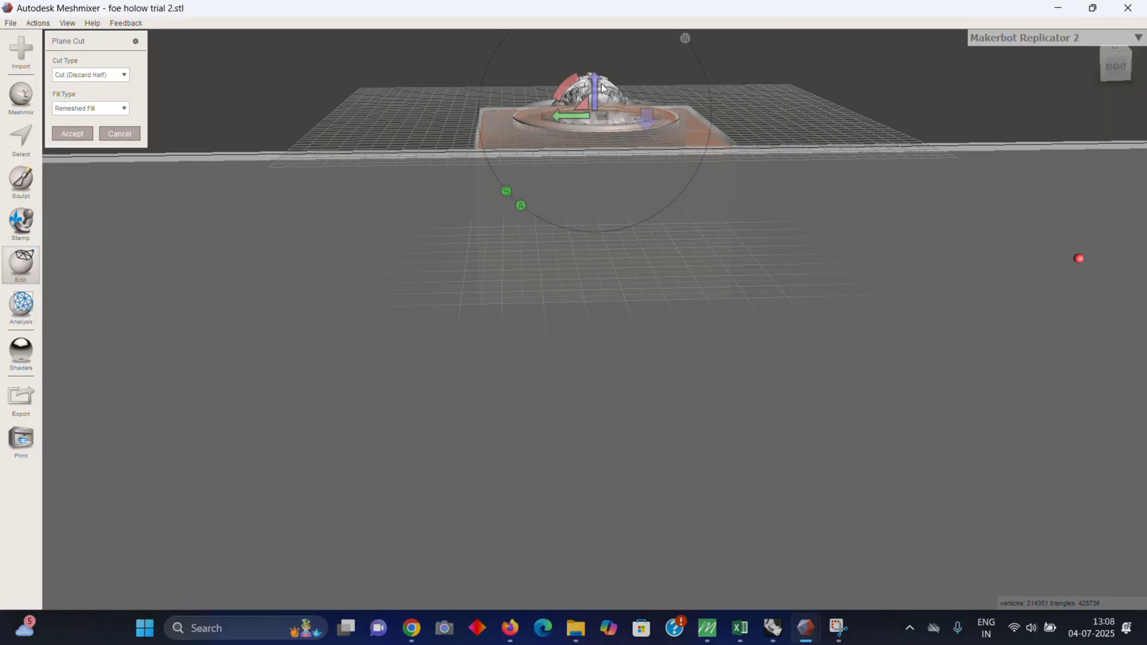
{"action": "left_click_drag", "start_coordinate": [600, 86], "coordinate": [601, 87]}
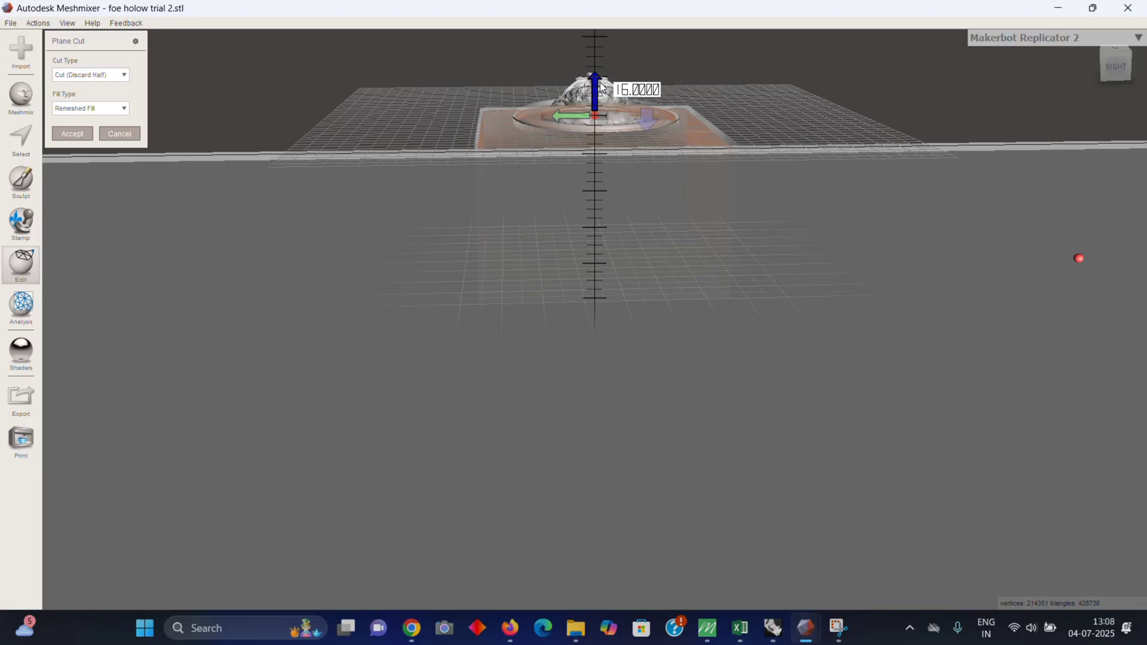
{"action": "right_click_drag", "start_coordinate": [388, 248], "coordinate": [464, 236]}
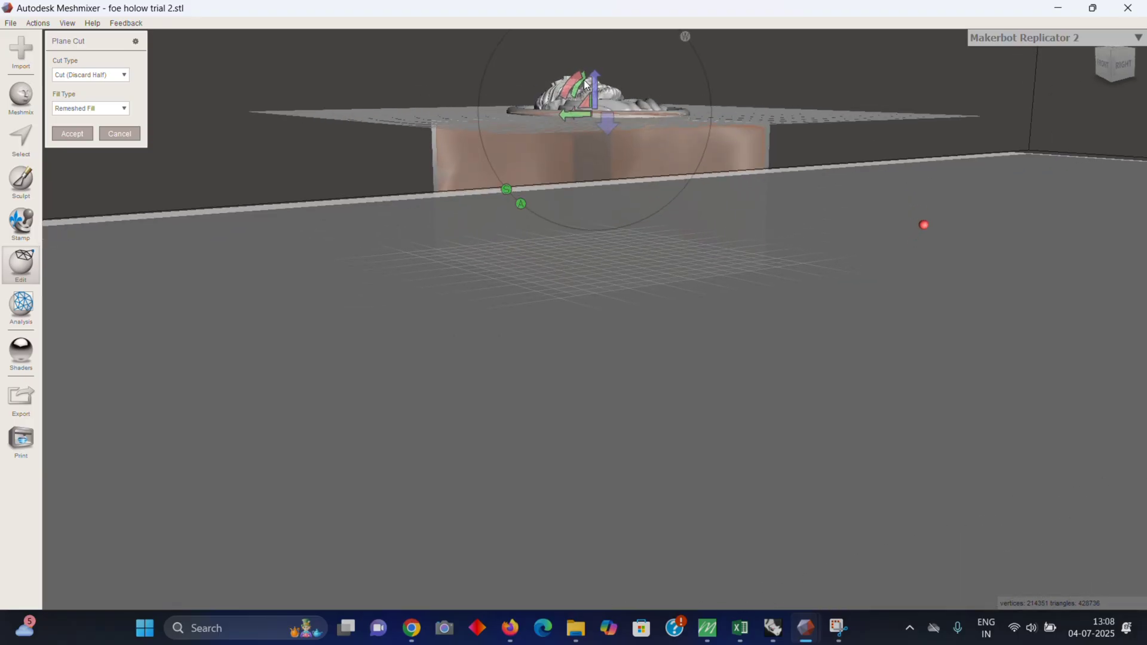
{"action": "left_click_drag", "start_coordinate": [595, 86], "coordinate": [598, 90]}
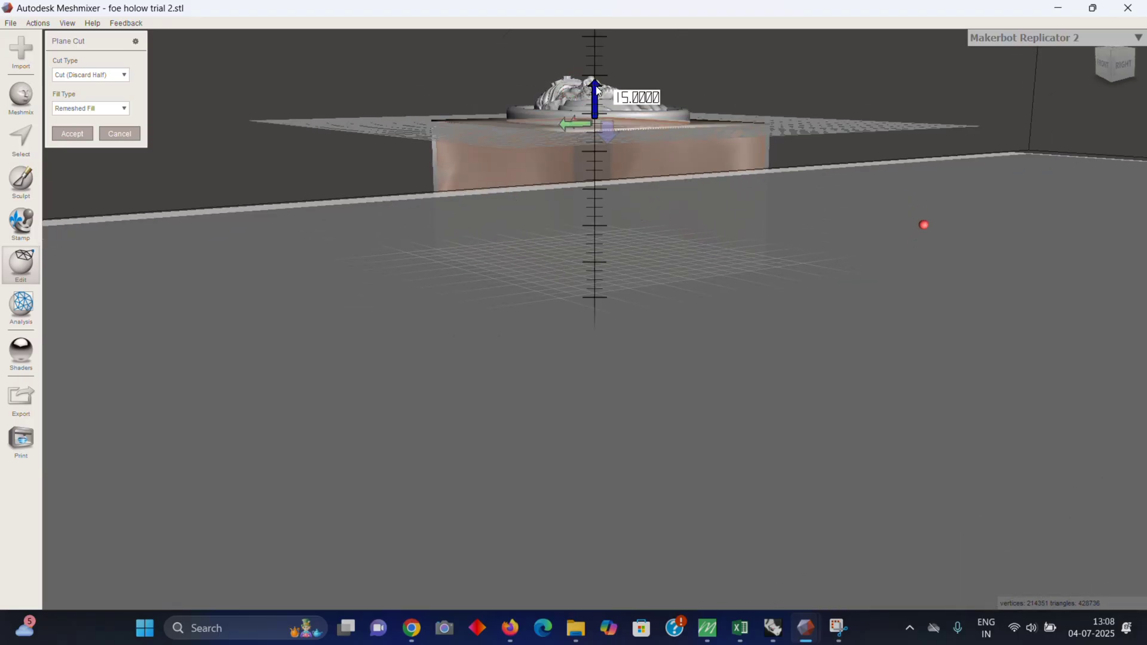
{"action": "left_click_drag", "start_coordinate": [598, 90], "coordinate": [603, 88]}
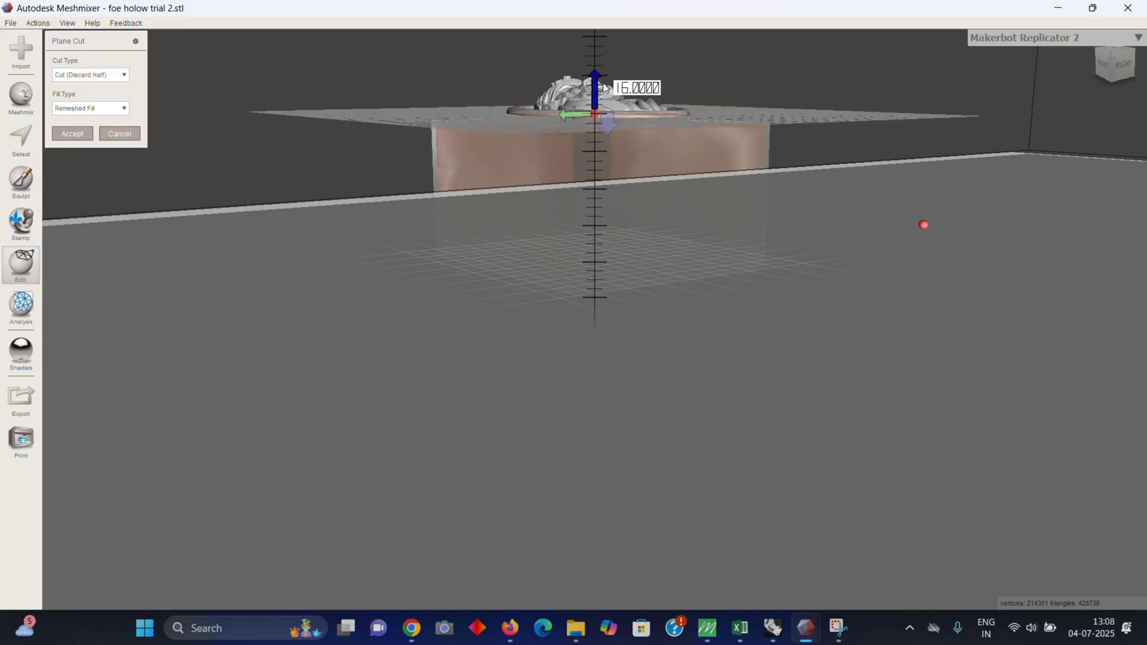
{"action": "right_click_drag", "start_coordinate": [603, 83], "coordinate": [609, 136]}
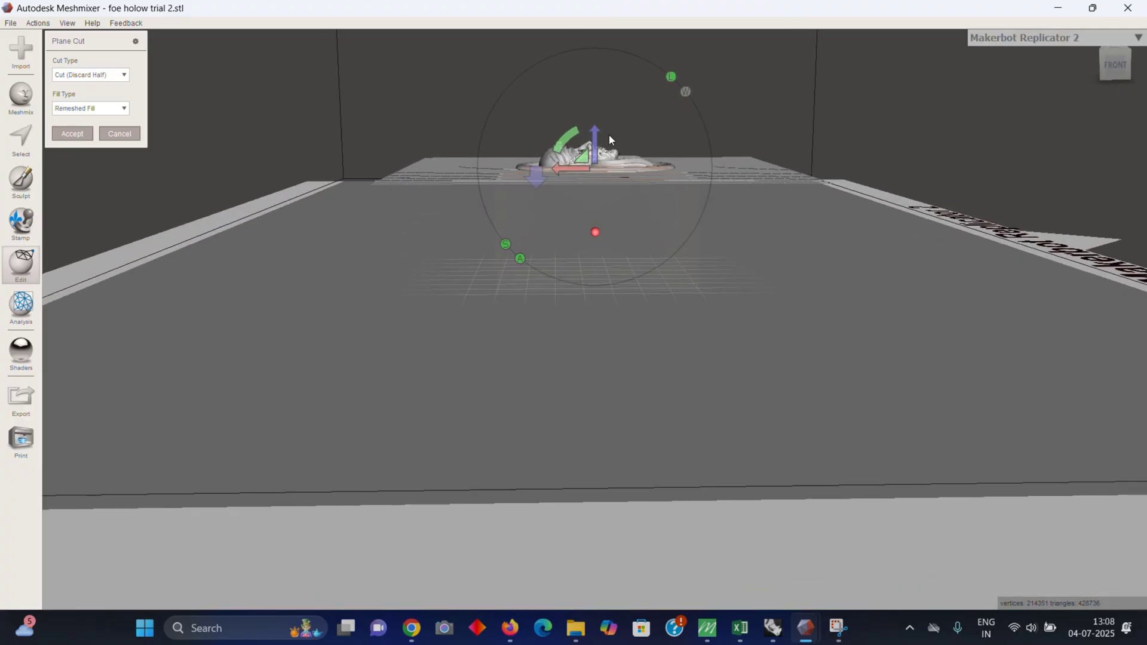
- Fine-tune the cutting plane's height at the pendant's rim and cut the box away using Cut (Discard Half) with Remeshed Fill
{"action": "left_click", "coordinate": [1139, 37]}
{"action": "left_click", "coordinate": [1139, 39]}
{"action": "right_click_drag", "start_coordinate": [789, 185], "coordinate": [586, 181]}
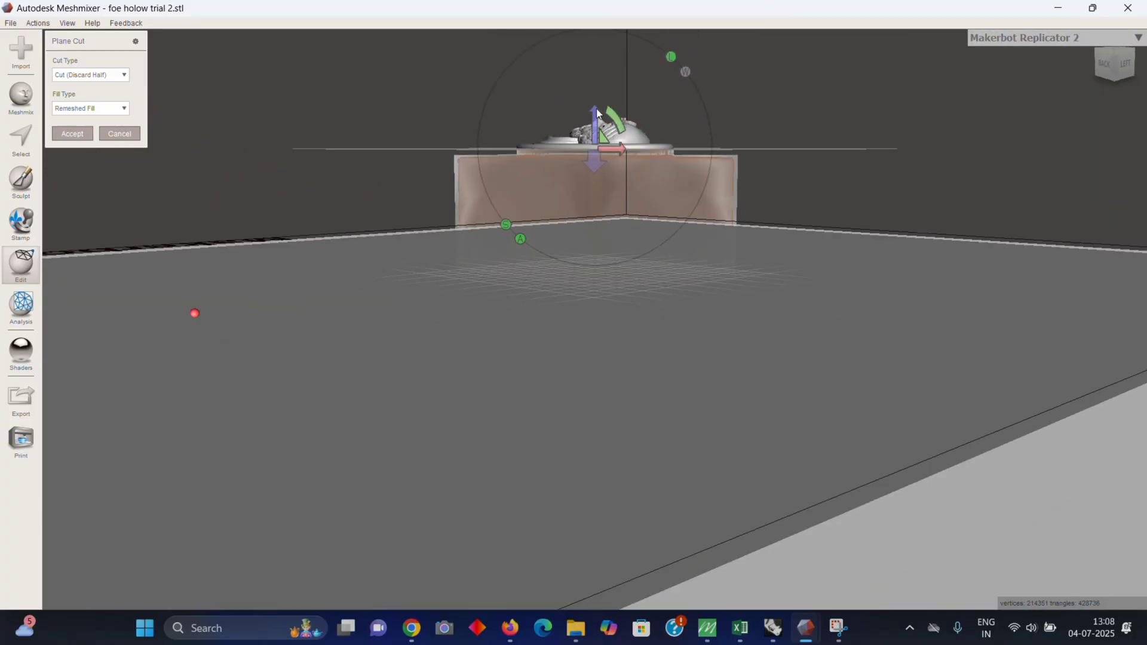
{"action": "left_click_drag", "start_coordinate": [597, 112], "coordinate": [605, 117]}
{"action": "right_click_drag", "start_coordinate": [810, 184], "coordinate": [772, 272]}
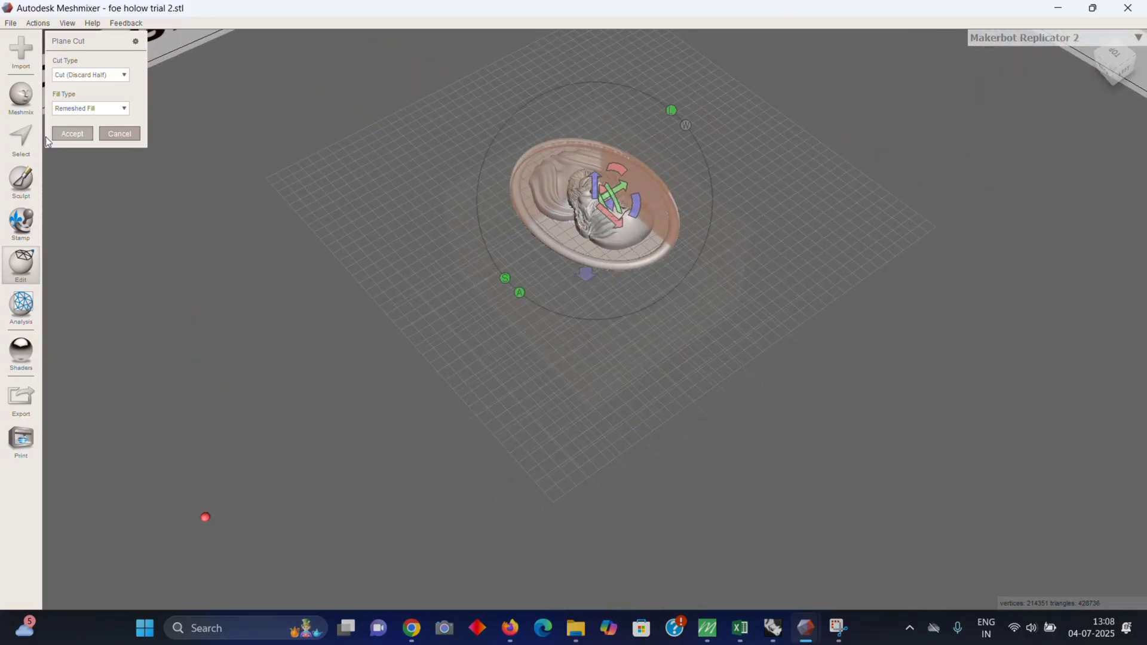
{"action": "left_click", "coordinate": [114, 76]}
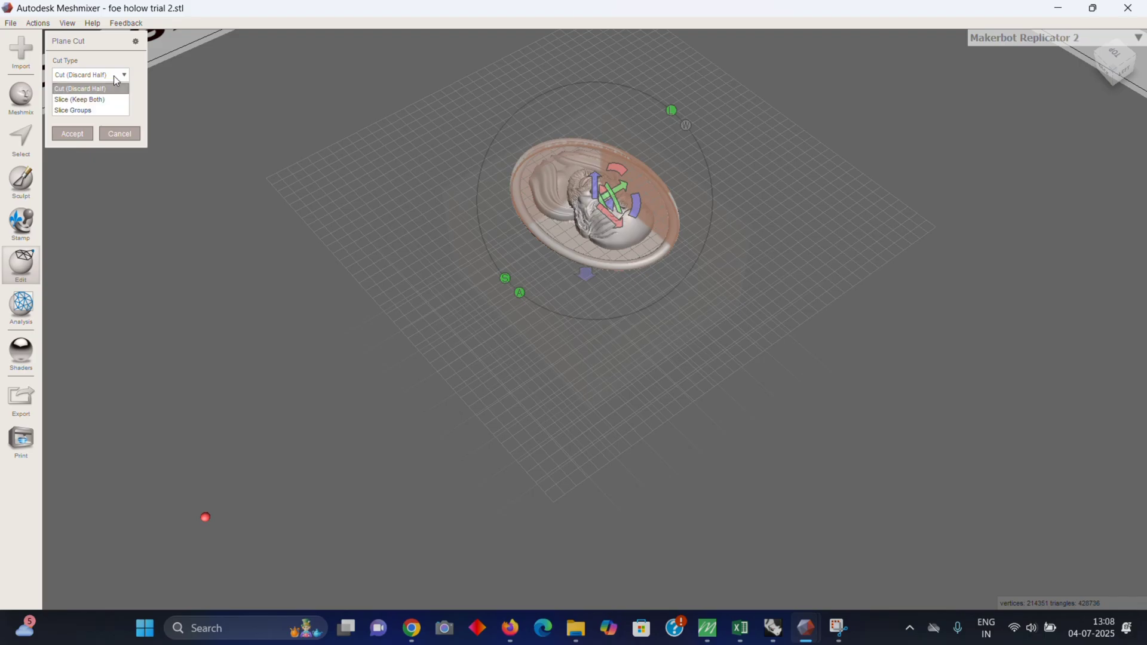
{"action": "left_click", "coordinate": [90, 88]}
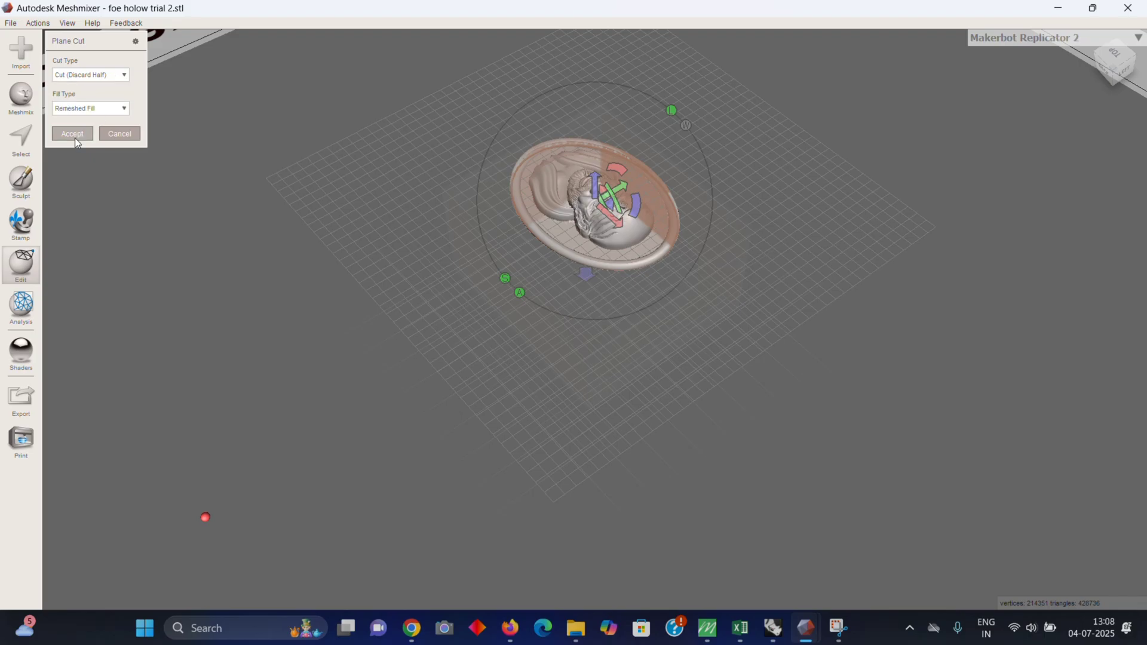
{"action": "left_click", "coordinate": [75, 138]}
- Export the cut hollow pendant to the Desktop as a binary STL file named "final hollow trial 2"
{"action": "right_click_drag", "start_coordinate": [657, 206], "coordinate": [449, 200]}
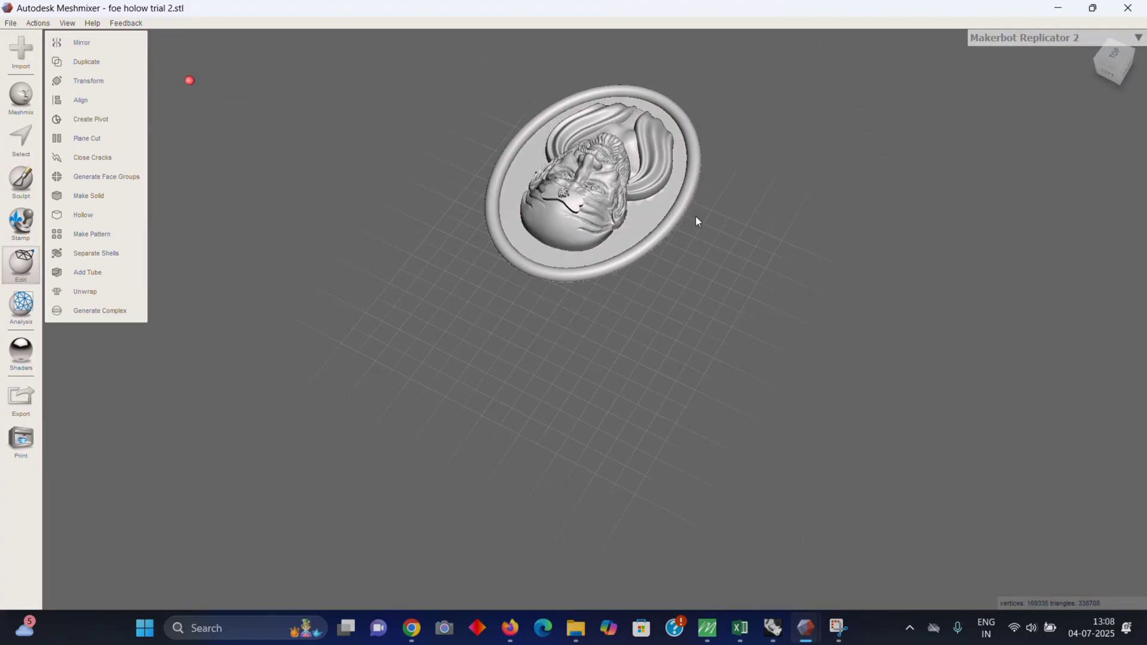
{"action": "right_click_drag", "start_coordinate": [696, 217], "coordinate": [553, 269]}
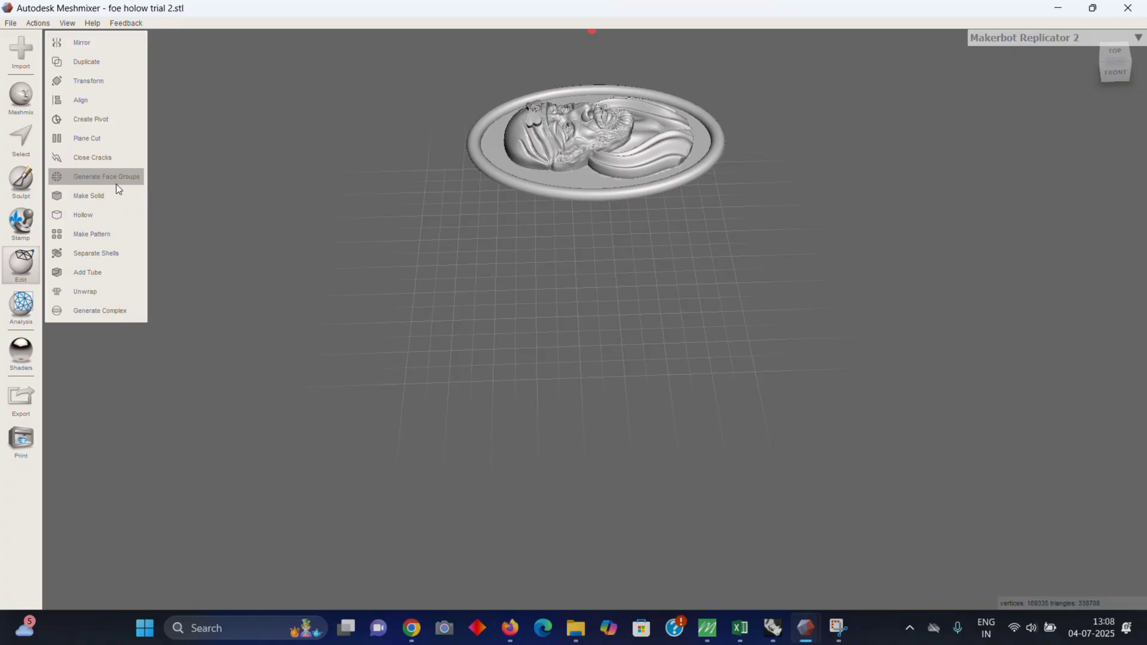
{"action": "left_click", "coordinate": [11, 22]}
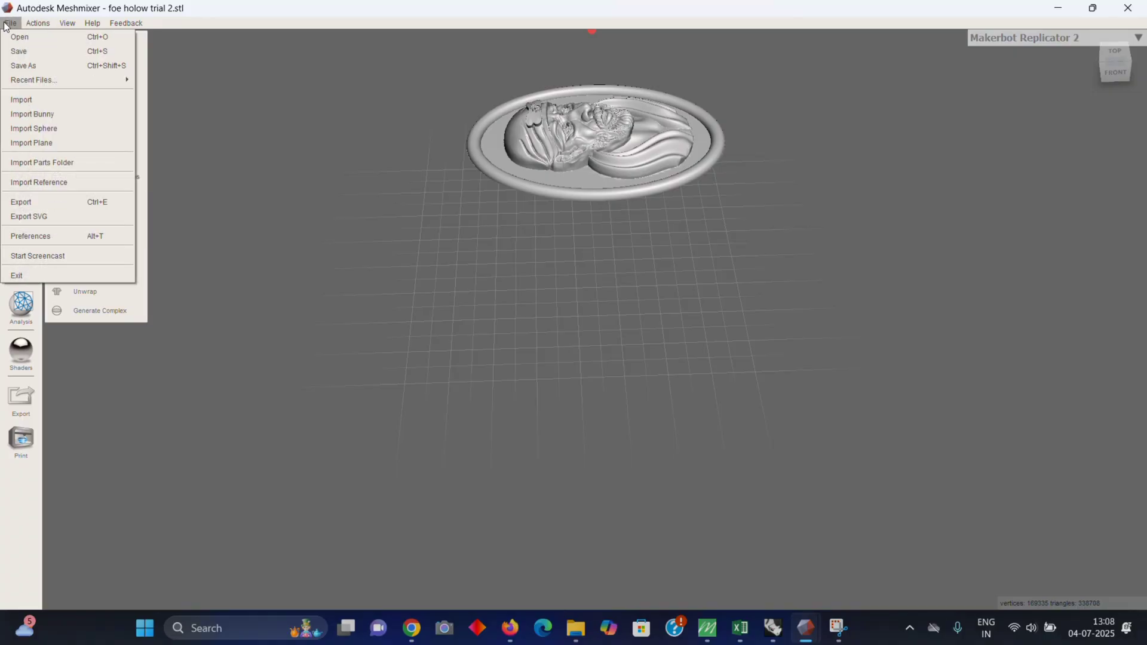
{"action": "left_click", "coordinate": [70, 202]}
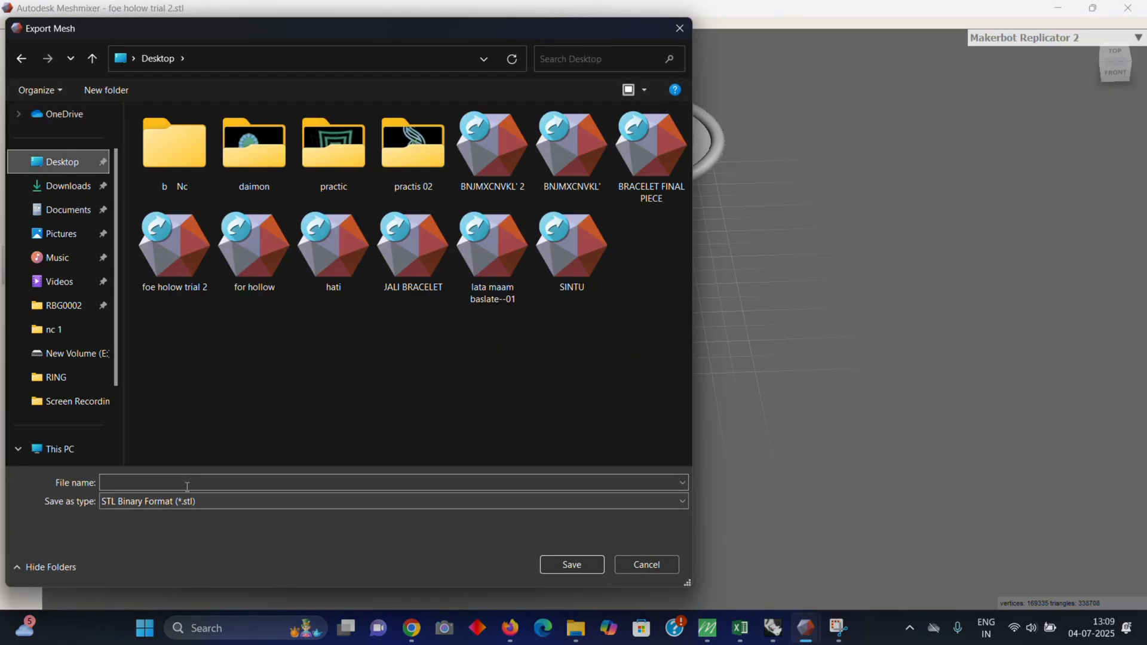
{"action": "left_click", "coordinate": [192, 481]}
{"action": "type", "text": "fina"}
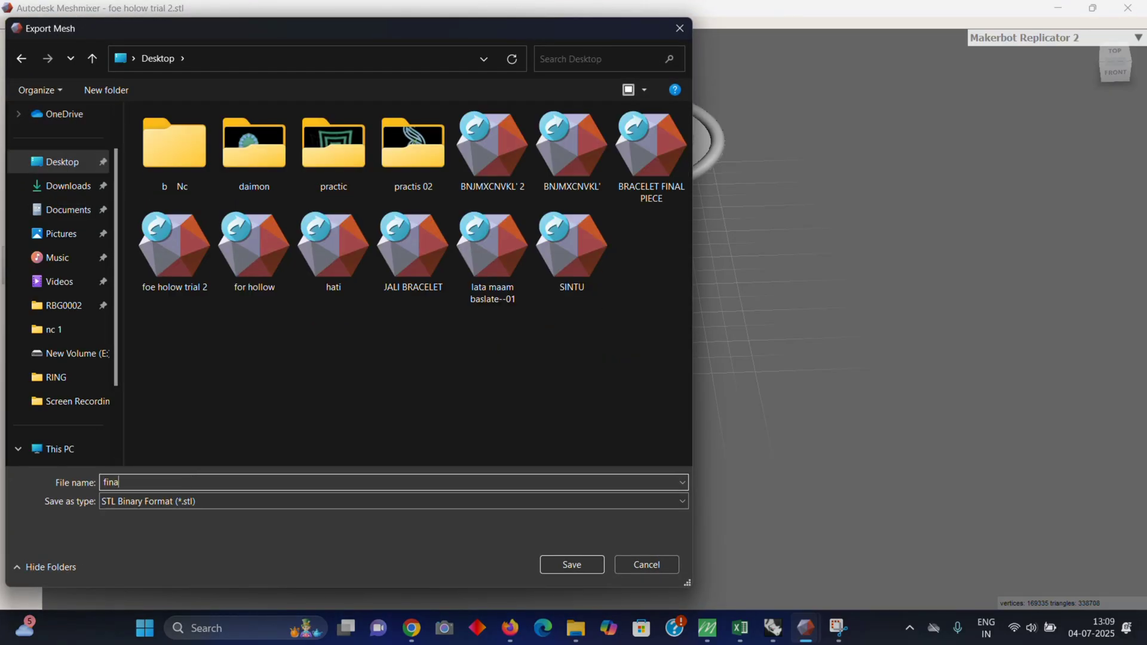
{"action": "type", "text": "l hollow trial 2"}
{"action": "key", "text": "Return"}
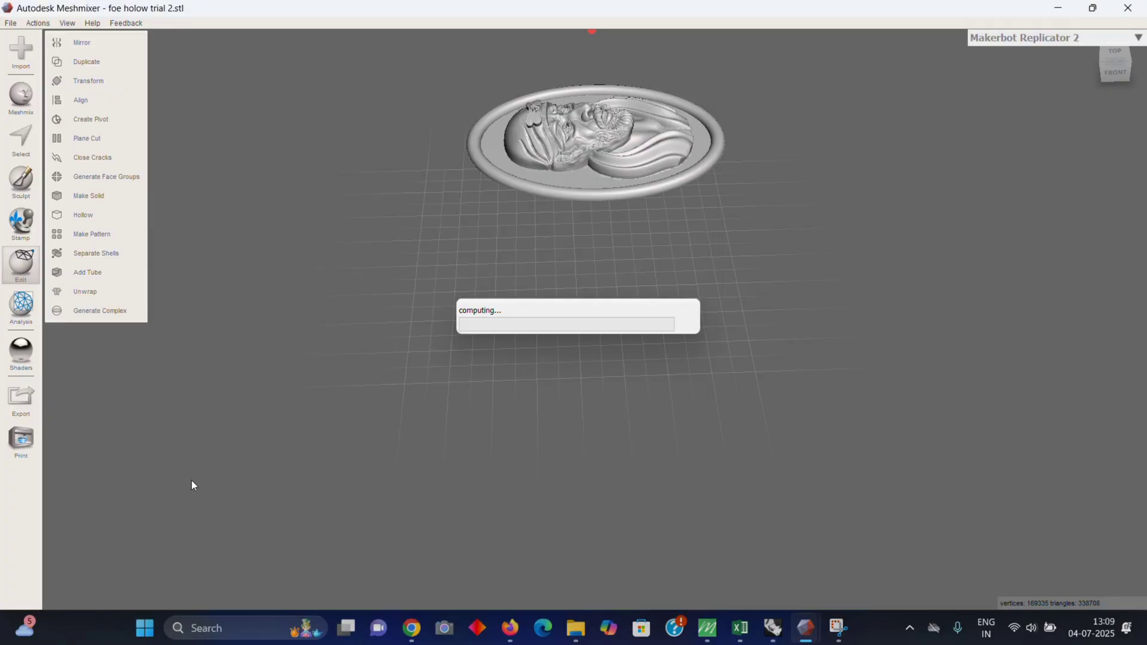
- View the exported pendant from above, and switch to the other Meshmixer window to inspect the Make Solid preview of "for hollow.stl"
{"action": "right_click_drag", "start_coordinate": [944, 200], "coordinate": [674, 262]}
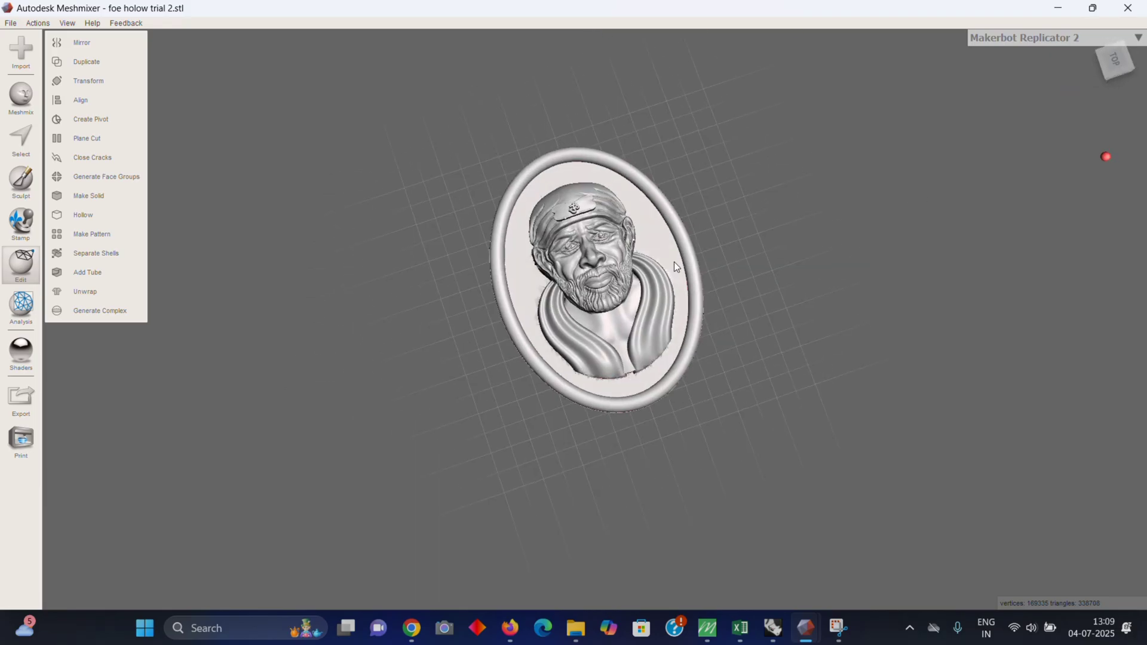
{"action": "left_click", "coordinate": [1058, 7]}
{"action": "mouse_move", "coordinate": [806, 628]}
{"action": "left_click", "coordinate": [751, 554]}
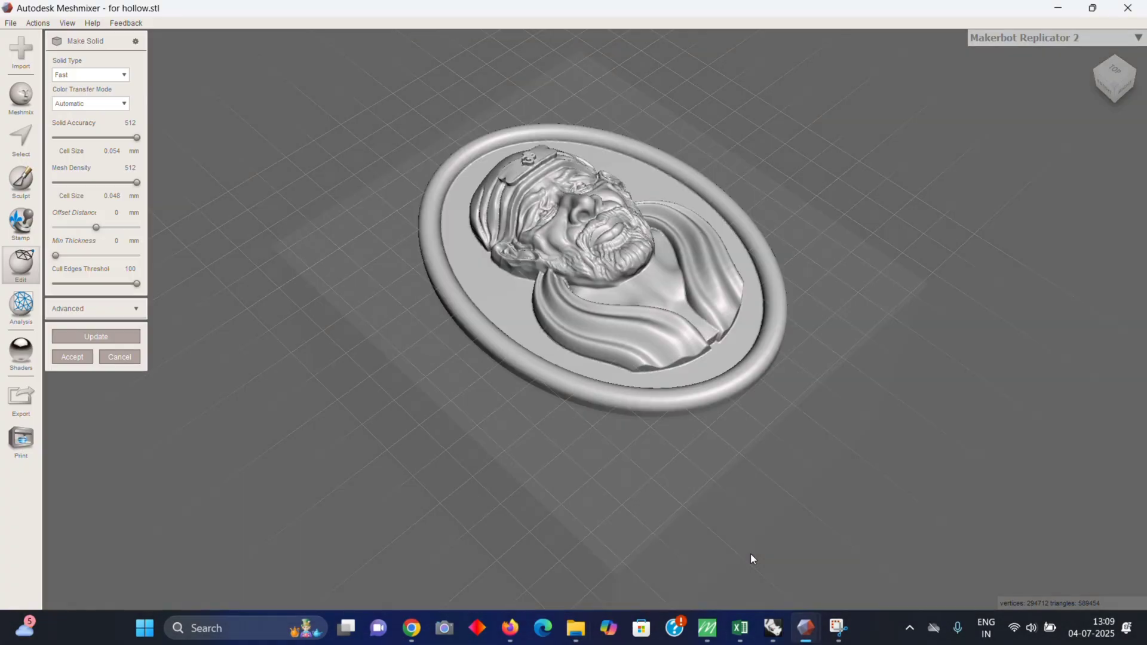
{"action": "right_click_drag", "start_coordinate": [655, 370], "coordinate": [536, 286]}
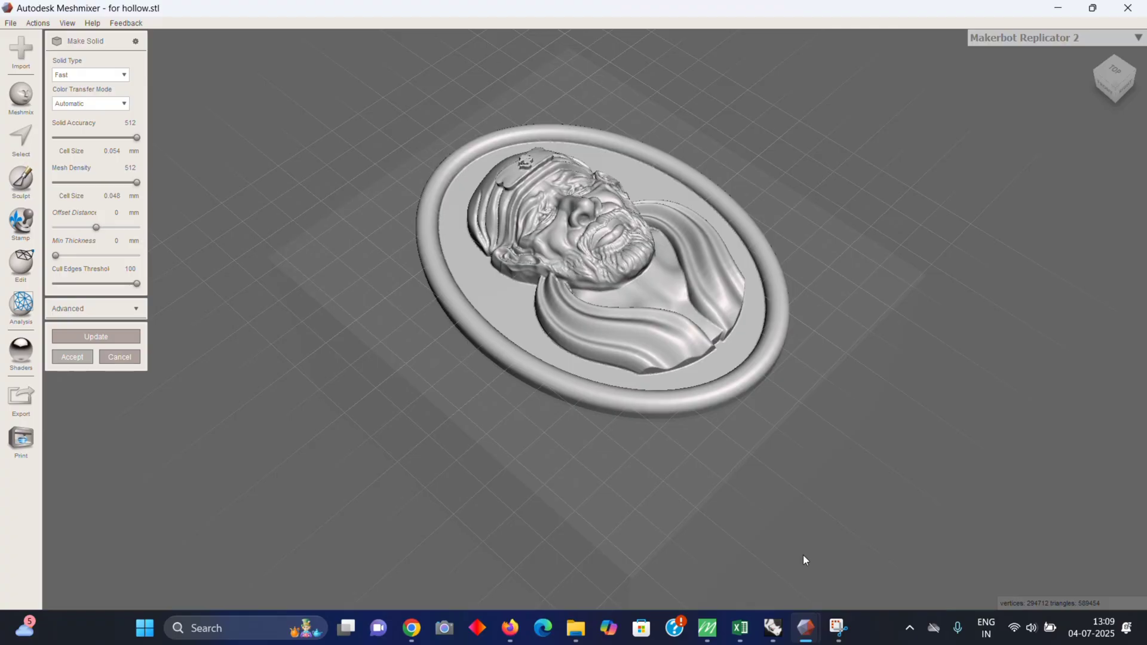
- Switch to Rhino, set the Top view, and move all objects off the grid in the negative X direction
{"action": "left_click", "coordinate": [774, 630]}
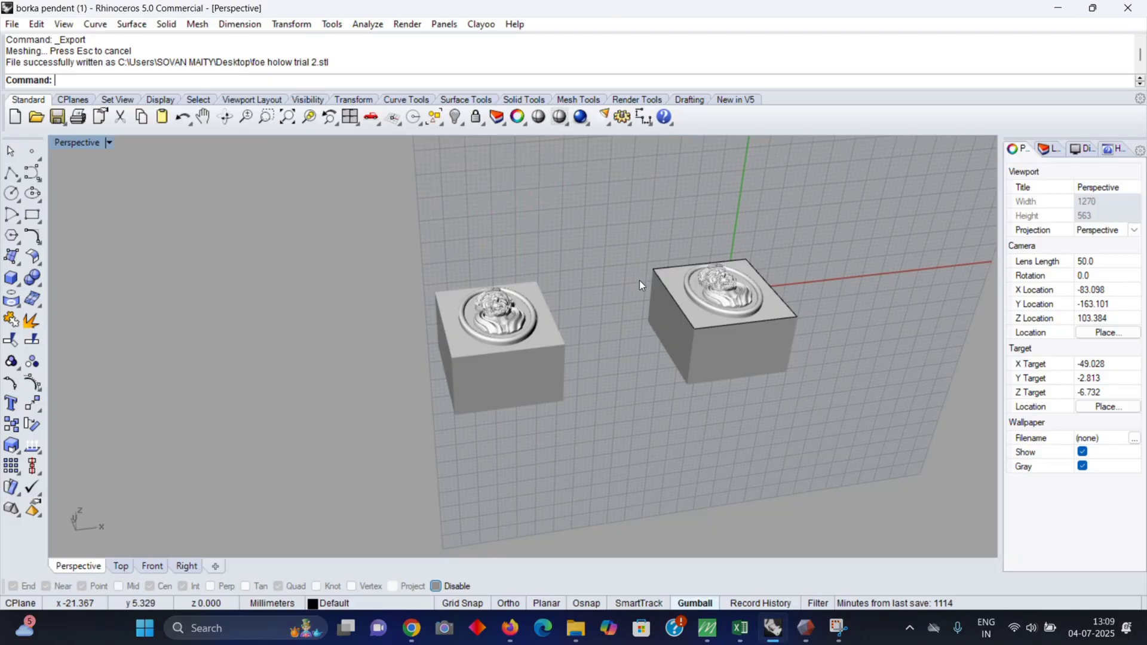
{"action": "right_click_drag", "start_coordinate": [640, 281], "coordinate": [625, 315]}
{"action": "scroll", "coordinate": [625, 315], "scroll_direction": "down", "scroll_amount": 7}
{"action": "key", "text": "ctrl+F1"}
{"action": "right_click_drag", "start_coordinate": [747, 299], "coordinate": [733, 288]}
{"action": "key", "text": "ctrl+a"}
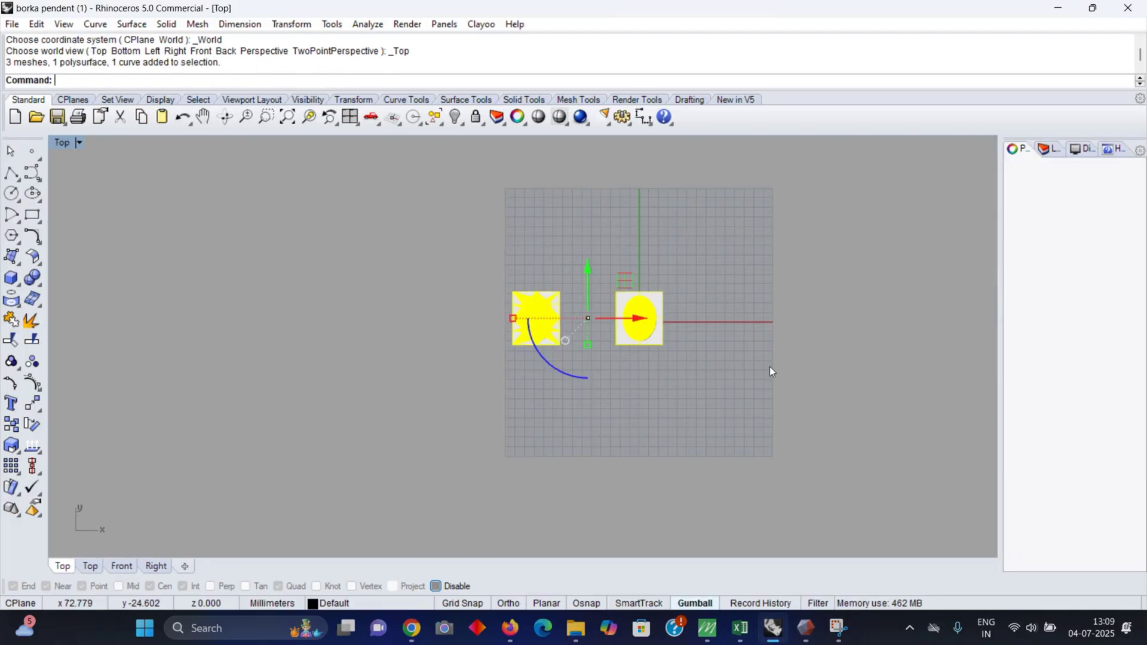
{"action": "left_click_drag", "start_coordinate": [632, 320], "coordinate": [360, 320]}
{"action": "left_click", "coordinate": [746, 293]}
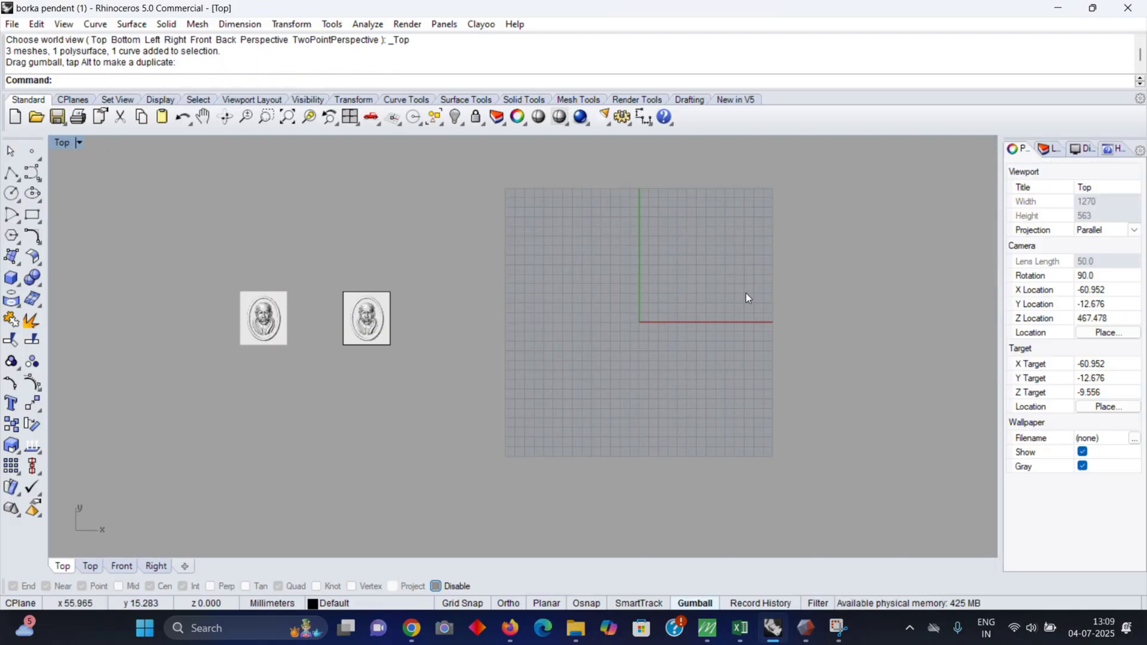
- Import the "final hollow trial 2" STL file from the Desktop into the Rhino scene
{"action": "type", "text": "Import"}
{"action": "key", "text": "Return"}
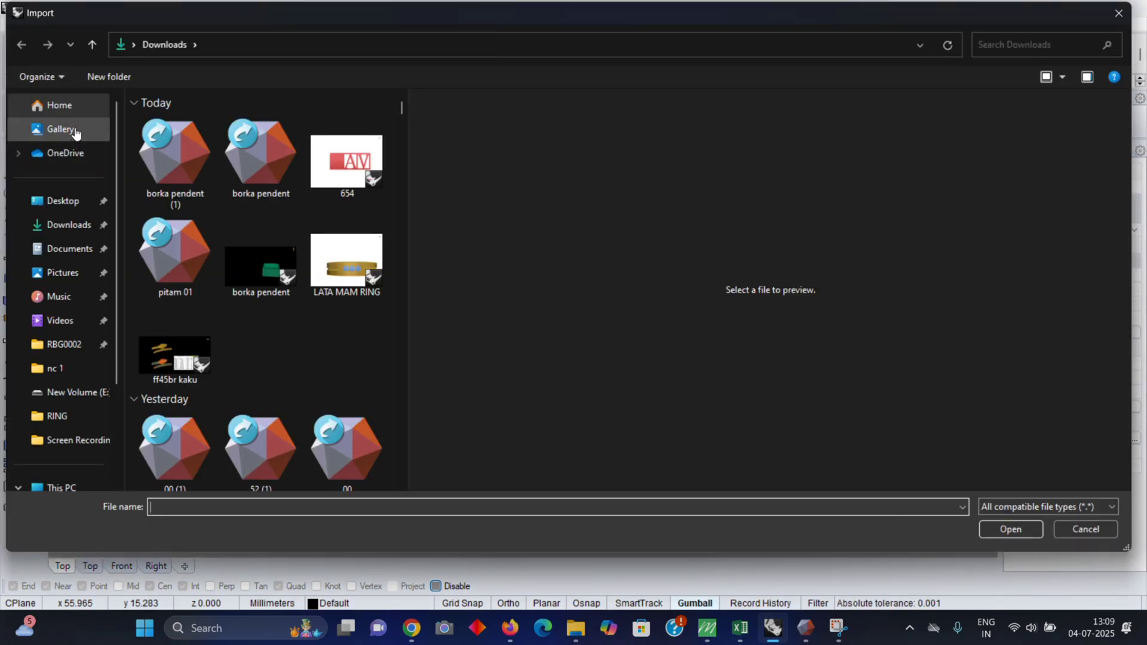
{"action": "left_click", "coordinate": [60, 201]}
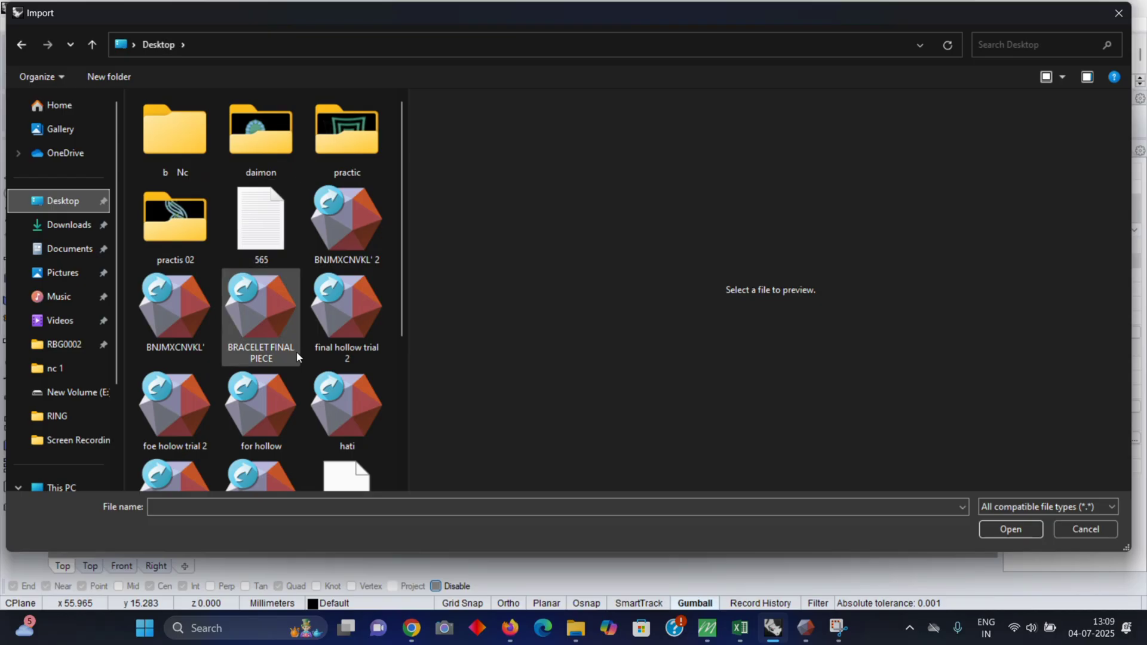
{"action": "left_click", "coordinate": [296, 339]}
{"action": "left_click", "coordinate": [360, 329]}
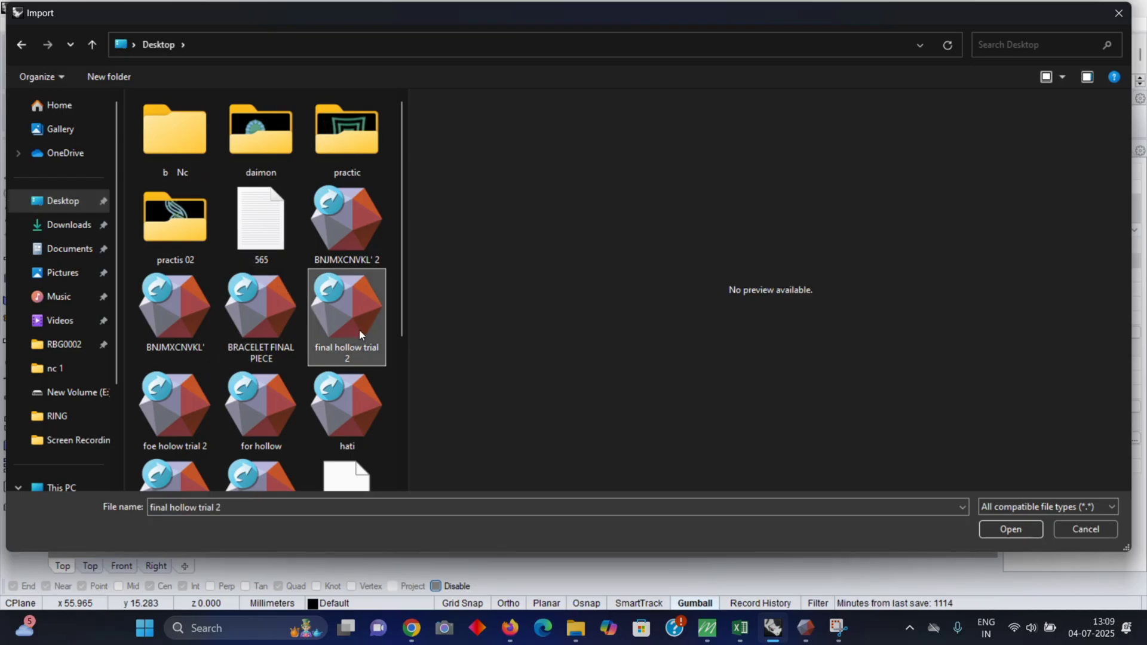
{"action": "double_click", "coordinate": [360, 330]}
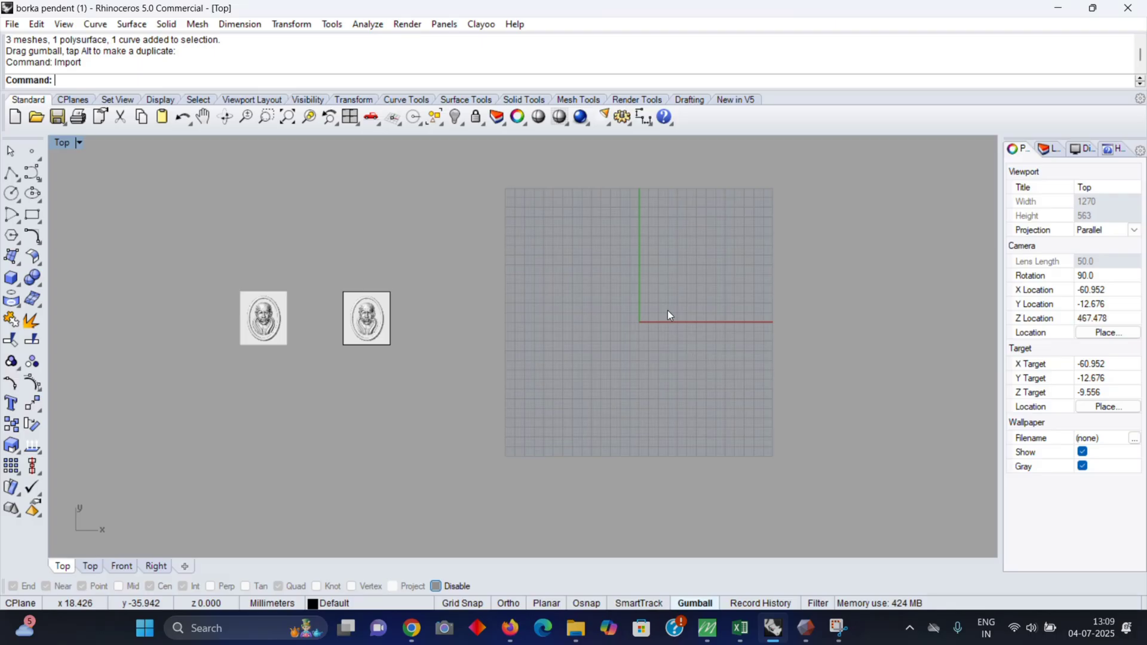
- Examine the imported hollow pendant from above and its hollowed underside up close in the Perspective view
{"action": "scroll", "coordinate": [540, 307], "scroll_direction": "up", "scroll_amount": 8}
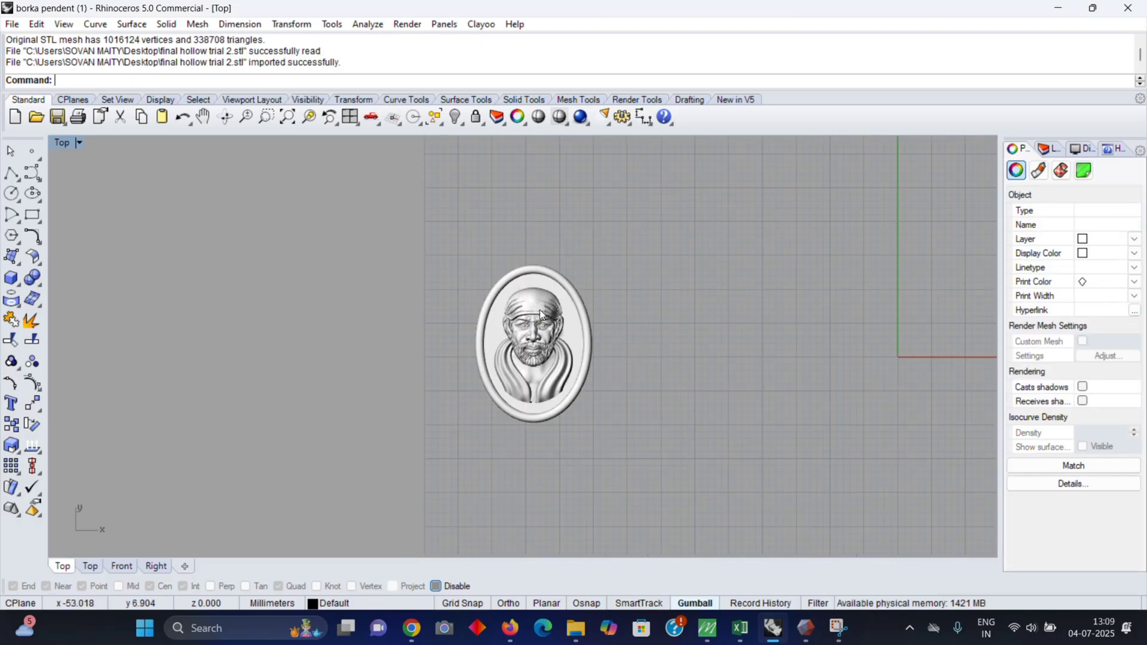
{"action": "scroll", "coordinate": [539, 309], "scroll_direction": "down", "scroll_amount": 6}
{"action": "right_click_drag", "start_coordinate": [540, 310], "coordinate": [485, 324]}
{"action": "key", "text": "F4"}
{"action": "scroll", "coordinate": [556, 317], "scroll_direction": "up", "scroll_amount": 20}
{"action": "scroll", "coordinate": [617, 314], "scroll_direction": "down", "scroll_amount": 15}
{"action": "scroll", "coordinate": [613, 282], "scroll_direction": "up", "scroll_amount": 20}
{"action": "scroll", "coordinate": [607, 281], "scroll_direction": "down", "scroll_amount": 12}
{"action": "scroll", "coordinate": [485, 324], "scroll_direction": "up", "scroll_amount": 10}
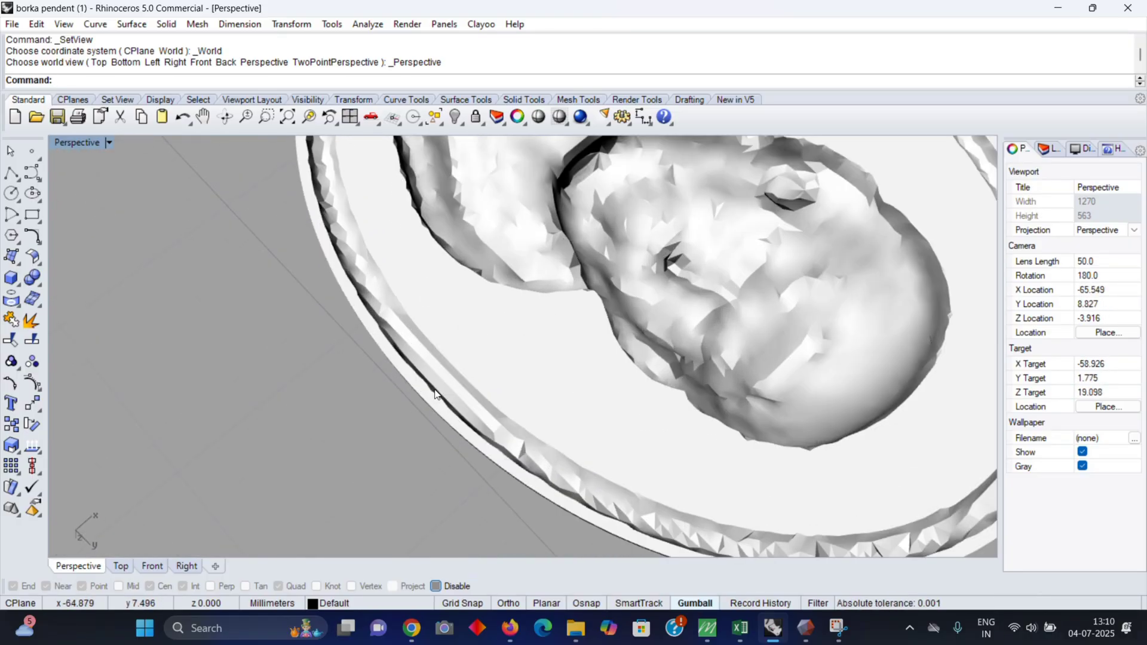
{"action": "scroll", "coordinate": [446, 395], "scroll_direction": "down", "scroll_amount": 10}
{"action": "right_click_drag", "start_coordinate": [445, 395], "coordinate": [474, 392]}
{"action": "scroll", "coordinate": [550, 189], "scroll_direction": "up", "scroll_amount": 10}
{"action": "scroll", "coordinate": [561, 162], "scroll_direction": "down", "scroll_amount": 10}
- Select the hollow pendant mesh in the Top view and calculate its volume
{"action": "key", "text": "ctrl+F1"}
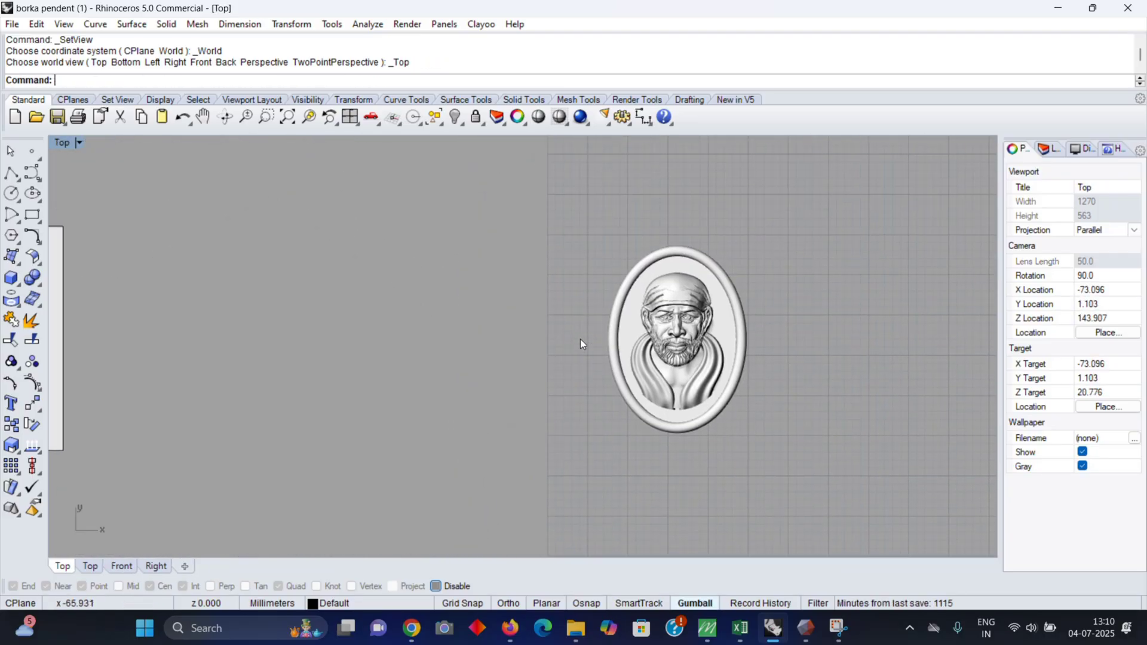
{"action": "left_click_drag", "start_coordinate": [569, 212], "coordinate": [871, 550]}
{"action": "type", "text": "Volume"}
{"action": "key", "text": "Return"}
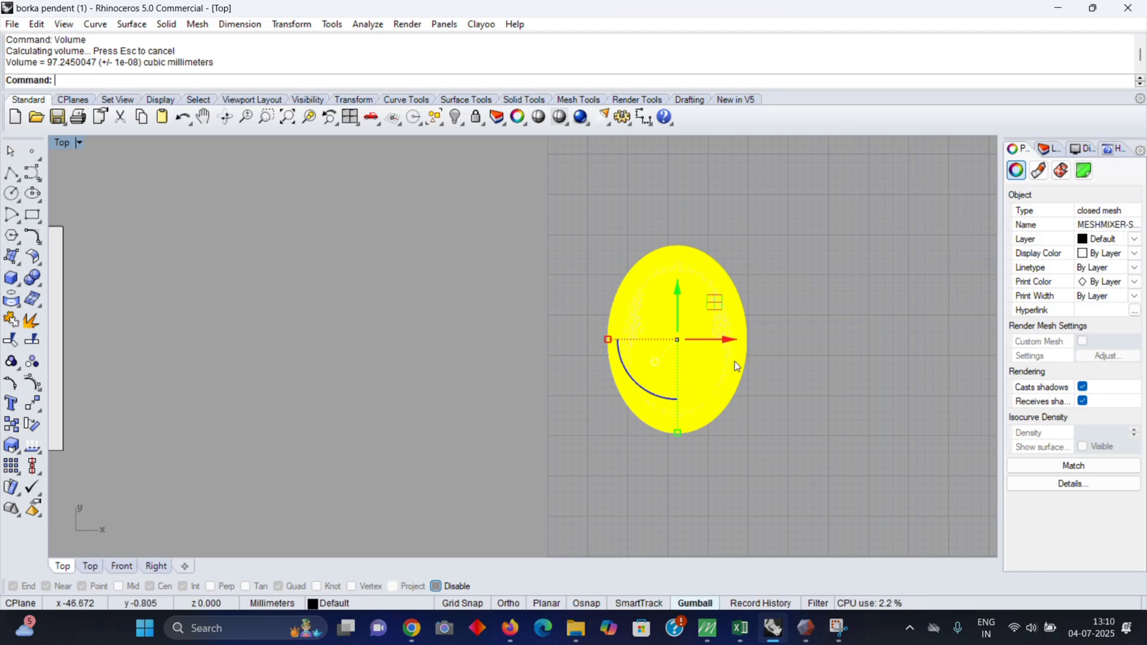
- Open Calculator, multiply 0.097 by 0.9 and by 18 to estimate the pendant's weight, and close it
{"action": "left_click", "coordinate": [412, 628]}
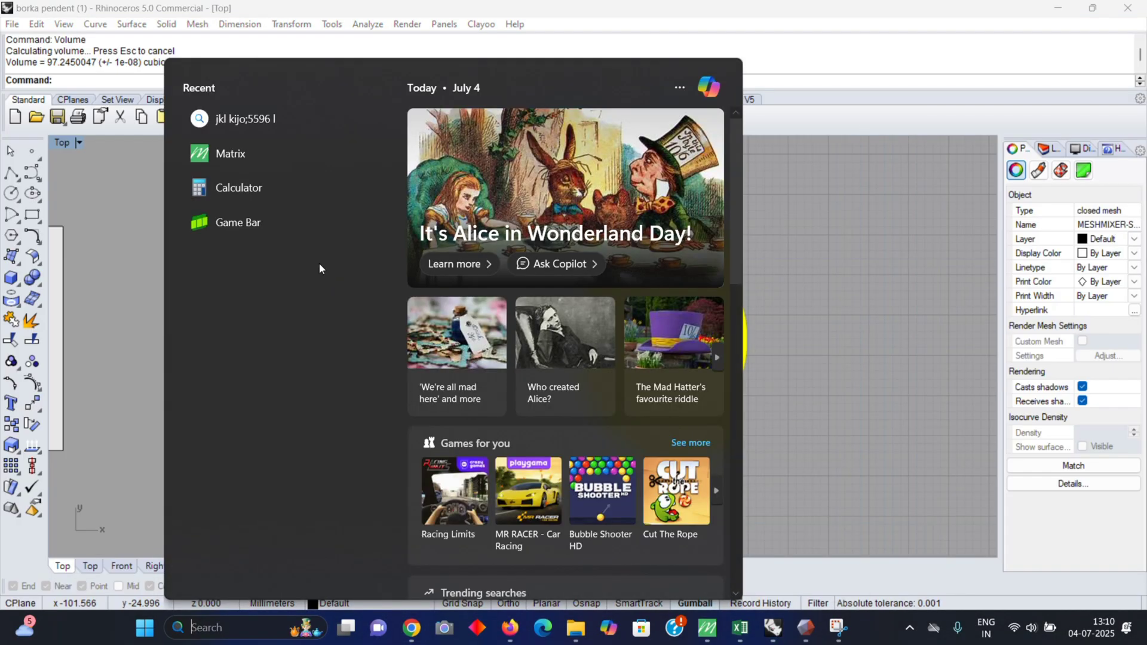
{"action": "left_click", "coordinate": [293, 188]}
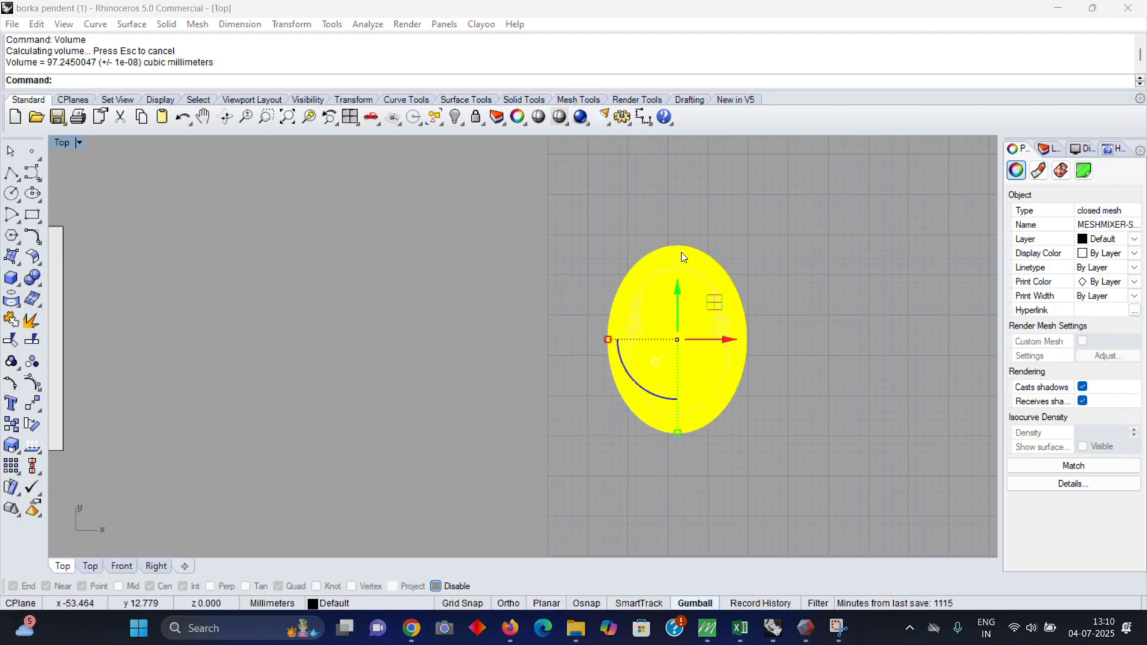
{"action": "type", "text": ".097*0.9"}
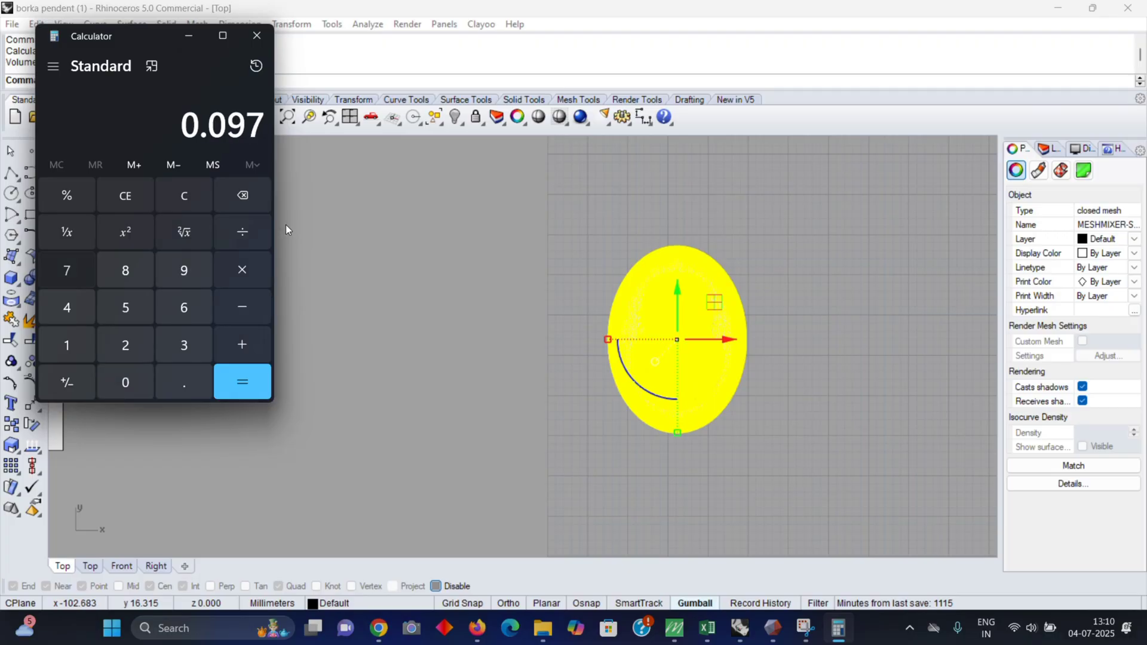
{"action": "key", "text": "Return"}
{"action": "type", "text": "*18"}
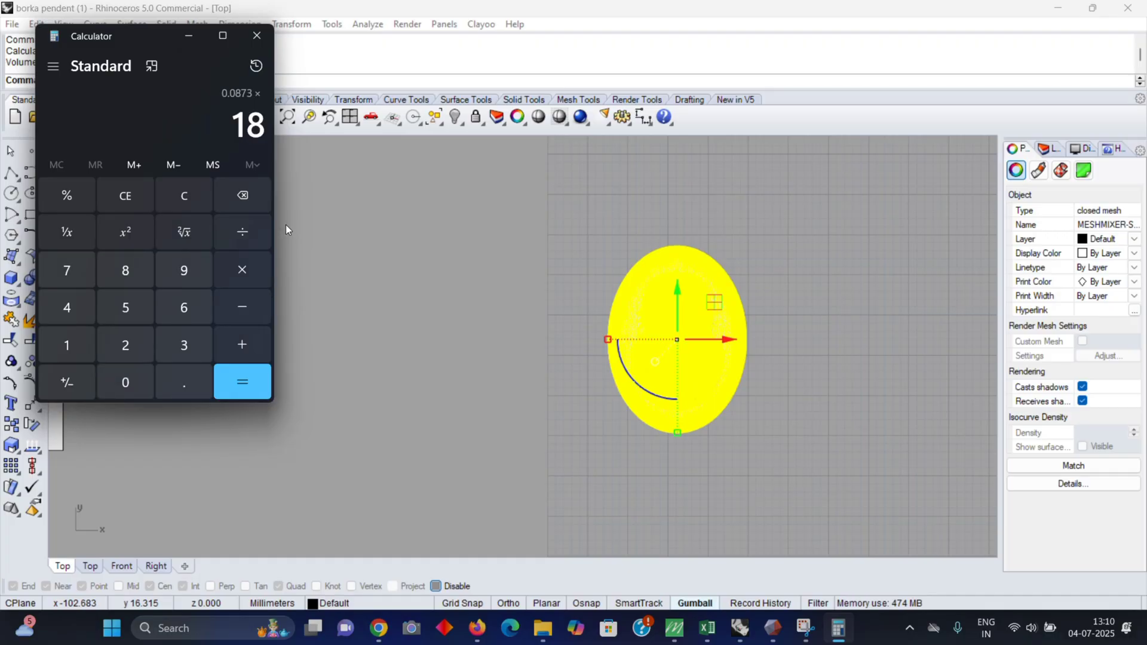
{"action": "key", "text": "Return"}
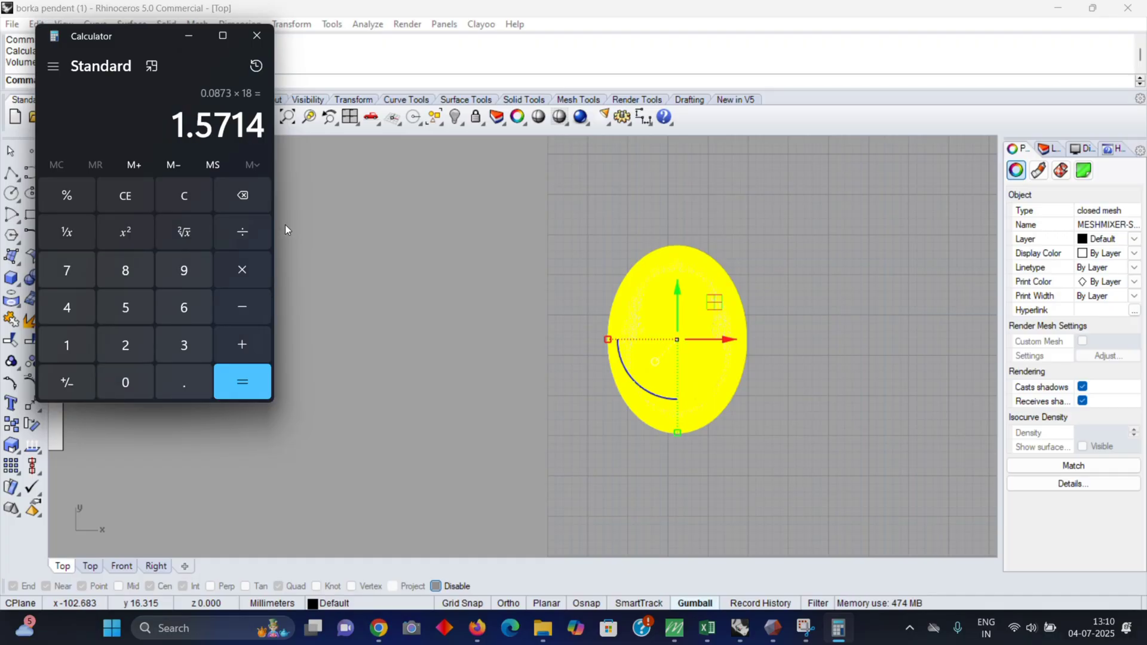
{"action": "left_click", "coordinate": [257, 35]}
- Deselect the pendant and inspect the hollow cavity behind the portrait in the Perspective view
{"action": "scroll", "coordinate": [610, 316], "scroll_direction": "up", "scroll_amount": 8}
{"action": "left_click_drag", "start_coordinate": [616, 322], "coordinate": [598, 324], "text": "shift"}
{"action": "scroll", "coordinate": [575, 328], "scroll_direction": "down", "scroll_amount": 9}
{"action": "key", "text": "F4"}
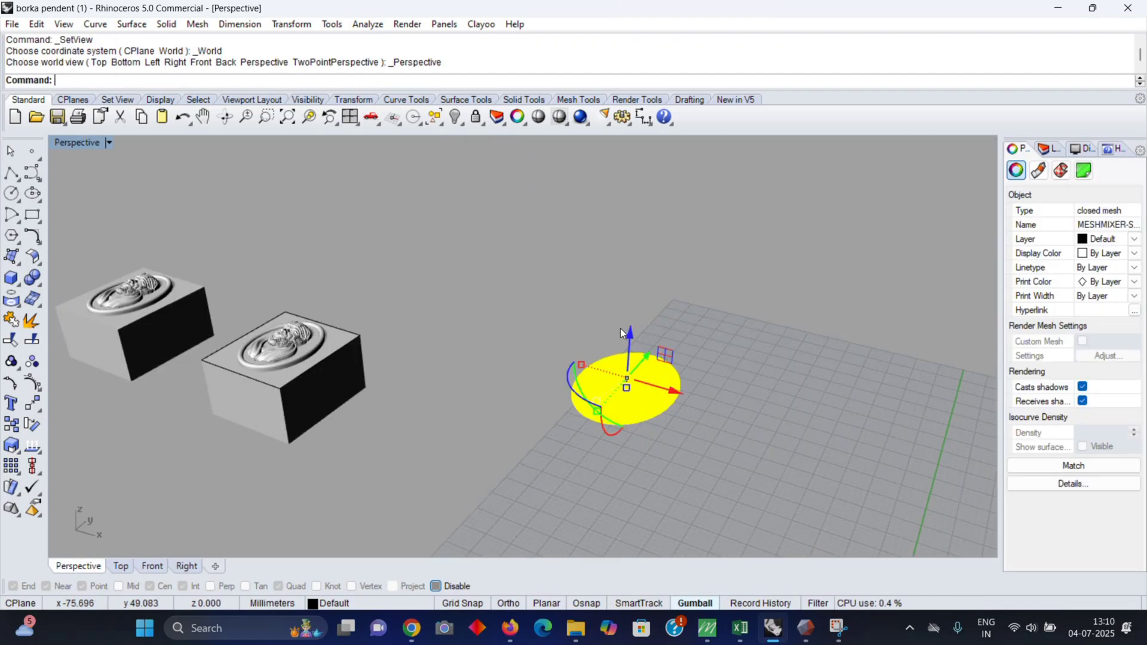
{"action": "key", "text": "Escape"}
{"action": "scroll", "coordinate": [628, 406], "scroll_direction": "up", "scroll_amount": 10}
{"action": "scroll", "coordinate": [573, 372], "scroll_direction": "down", "scroll_amount": 4}
{"action": "right_click_drag", "start_coordinate": [627, 411], "coordinate": [600, 296]}
{"action": "scroll", "coordinate": [603, 291], "scroll_direction": "up", "scroll_amount": 10}
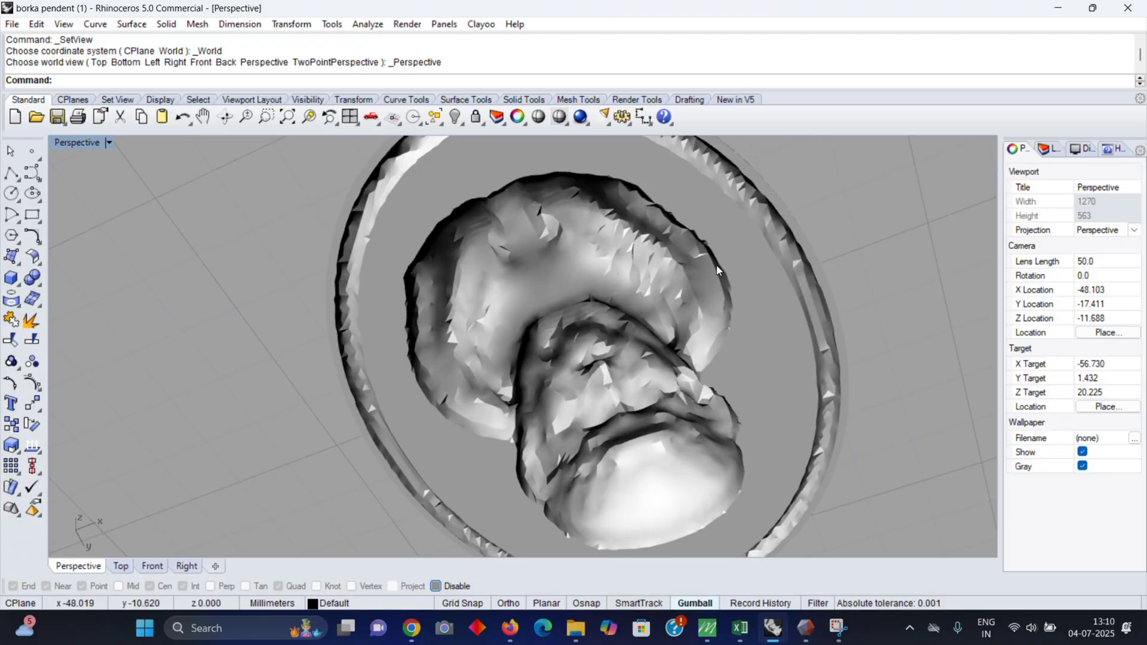
{"action": "scroll", "coordinate": [632, 317], "scroll_direction": "down", "scroll_amount": 4}
{"action": "right_click_drag", "start_coordinate": [663, 264], "coordinate": [611, 439]}
- Examine the pendant's portrait detail in the Top view and its side profile in the Perspective view
{"action": "key", "text": "F1"}
{"action": "scroll", "coordinate": [713, 328], "scroll_direction": "down", "scroll_amount": 3}
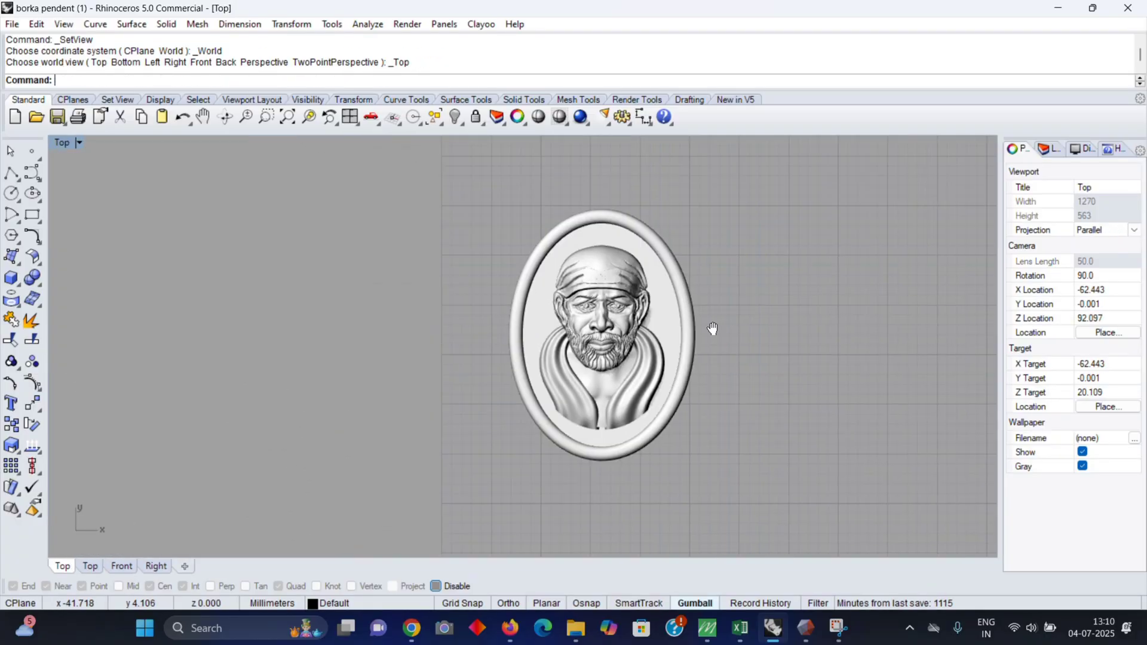
{"action": "right_click_drag", "start_coordinate": [713, 328], "coordinate": [683, 369]}
{"action": "scroll", "coordinate": [582, 358], "scroll_direction": "up", "scroll_amount": 11}
{"action": "scroll", "coordinate": [582, 357], "scroll_direction": "up", "scroll_amount": 3}
{"action": "scroll", "coordinate": [582, 357], "scroll_direction": "down", "scroll_amount": 15}
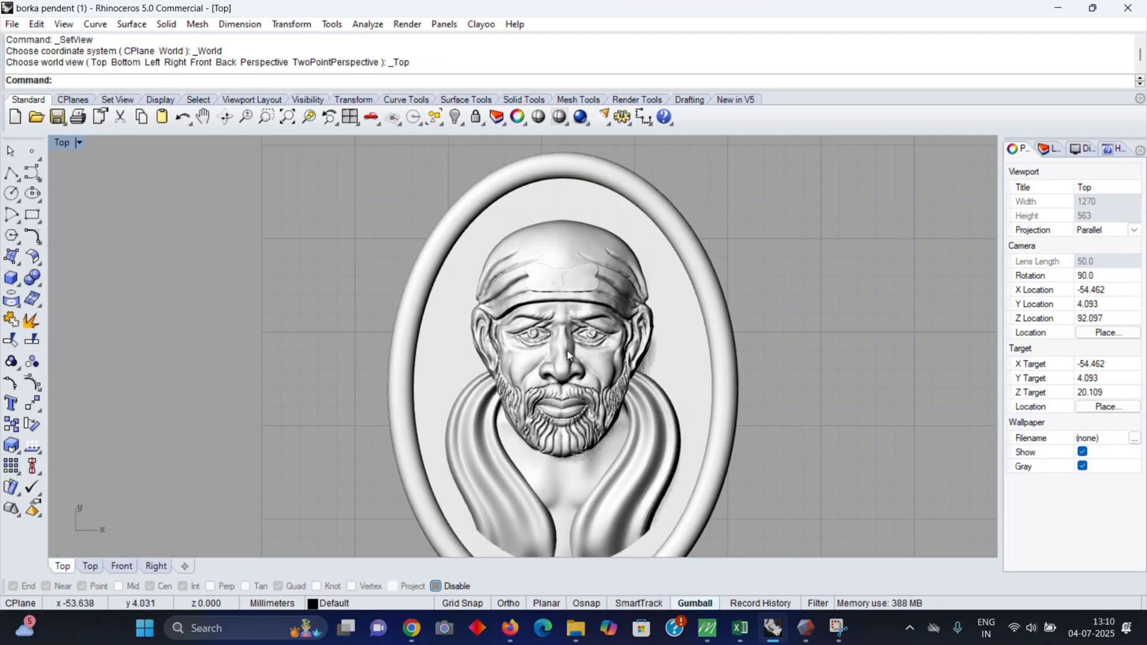
{"action": "key", "text": "F4"}
{"action": "right_click_drag", "start_coordinate": [661, 452], "coordinate": [605, 394]}
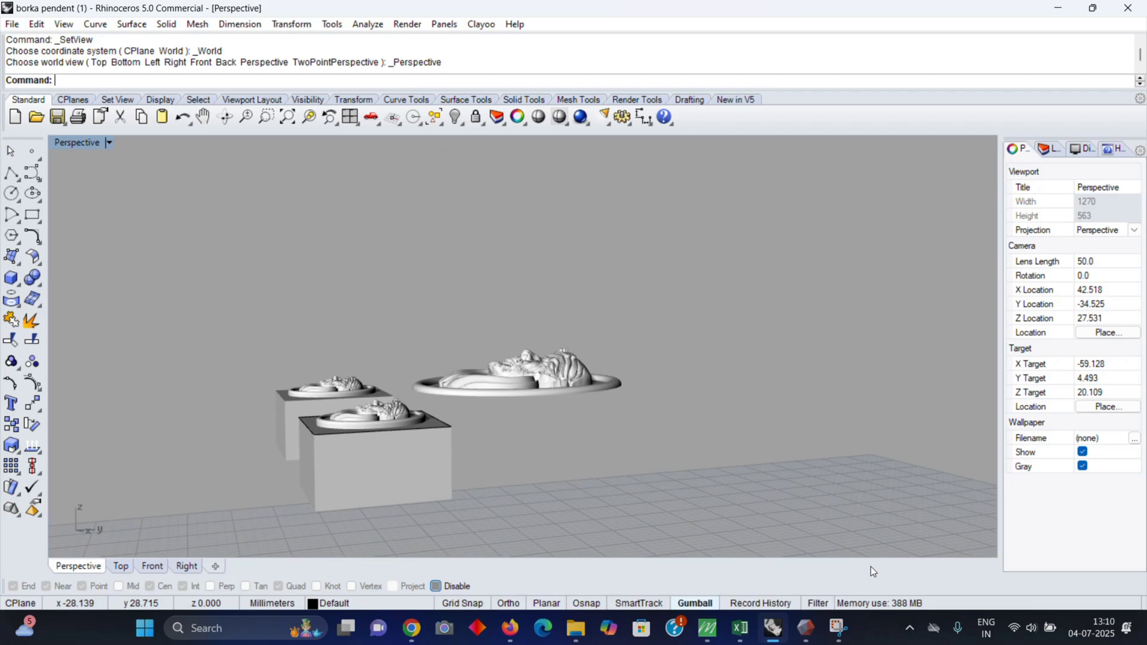
- Switch to the "for hollow.stl" Meshmixer window, delete the original "for hollow.stl" object while keeping the solid version, and close the Object Browser
{"action": "left_click", "coordinate": [814, 638]}
{"action": "left_click", "coordinate": [735, 575]}
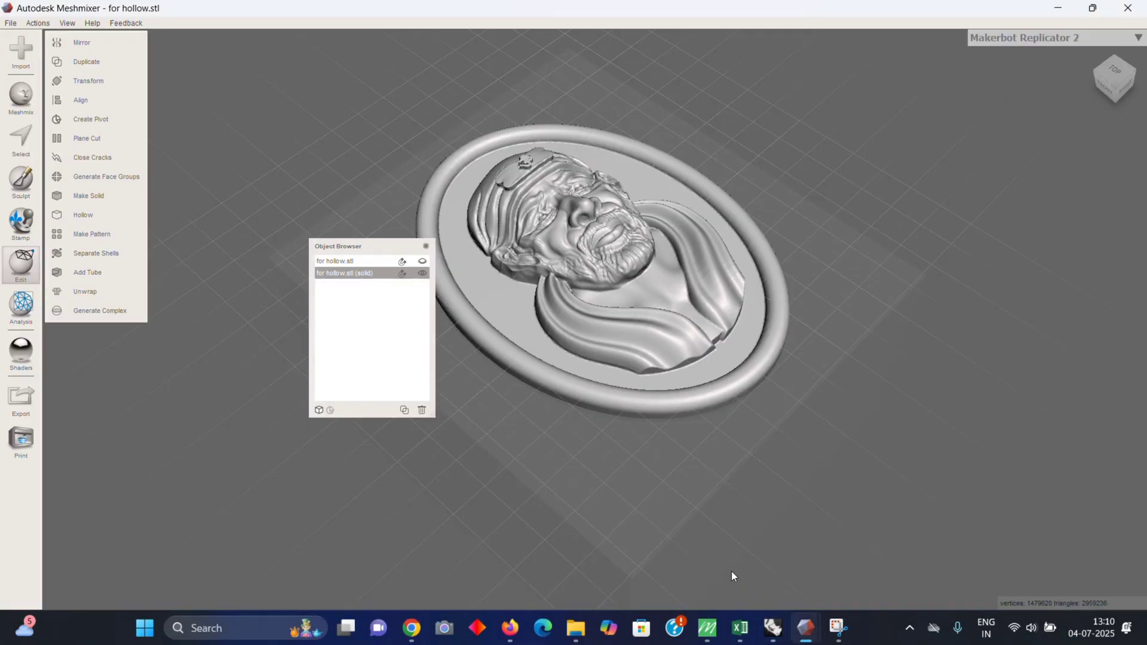
{"action": "right_click_drag", "start_coordinate": [557, 364], "coordinate": [400, 308]}
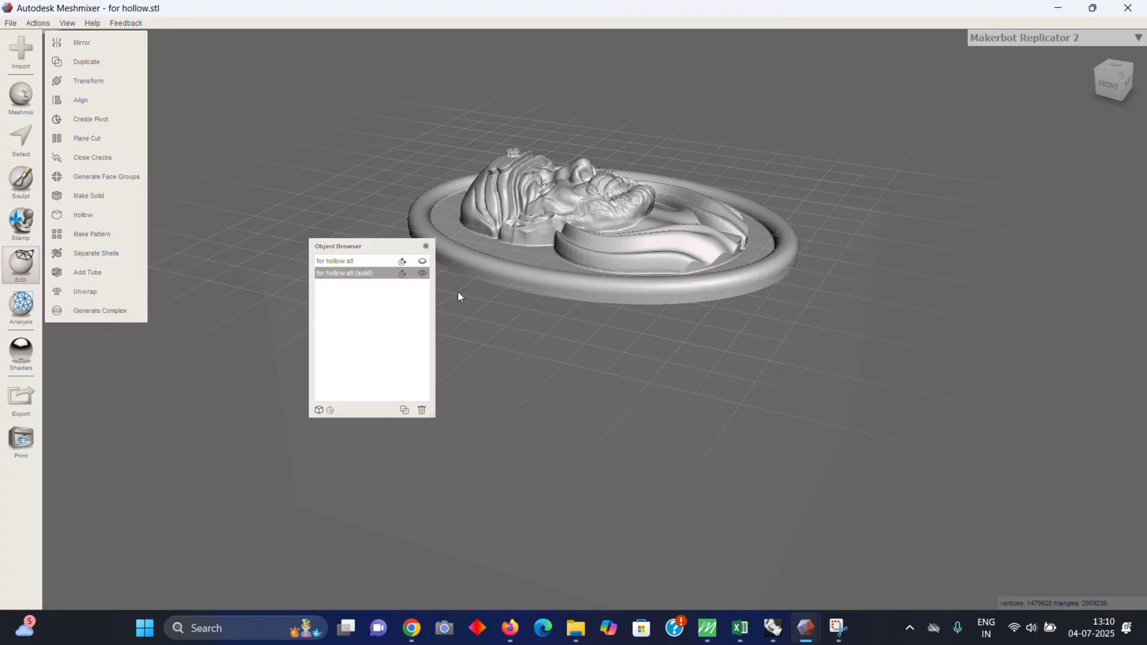
{"action": "right_click_drag", "start_coordinate": [461, 295], "coordinate": [541, 332]}
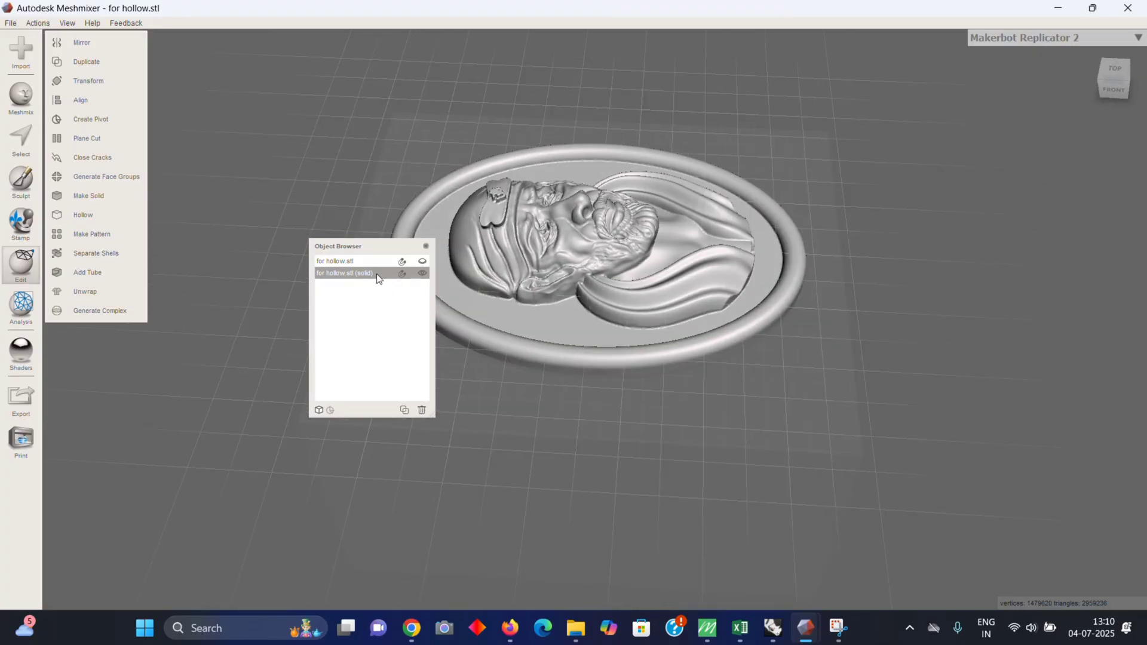
{"action": "left_click", "coordinate": [353, 261]}
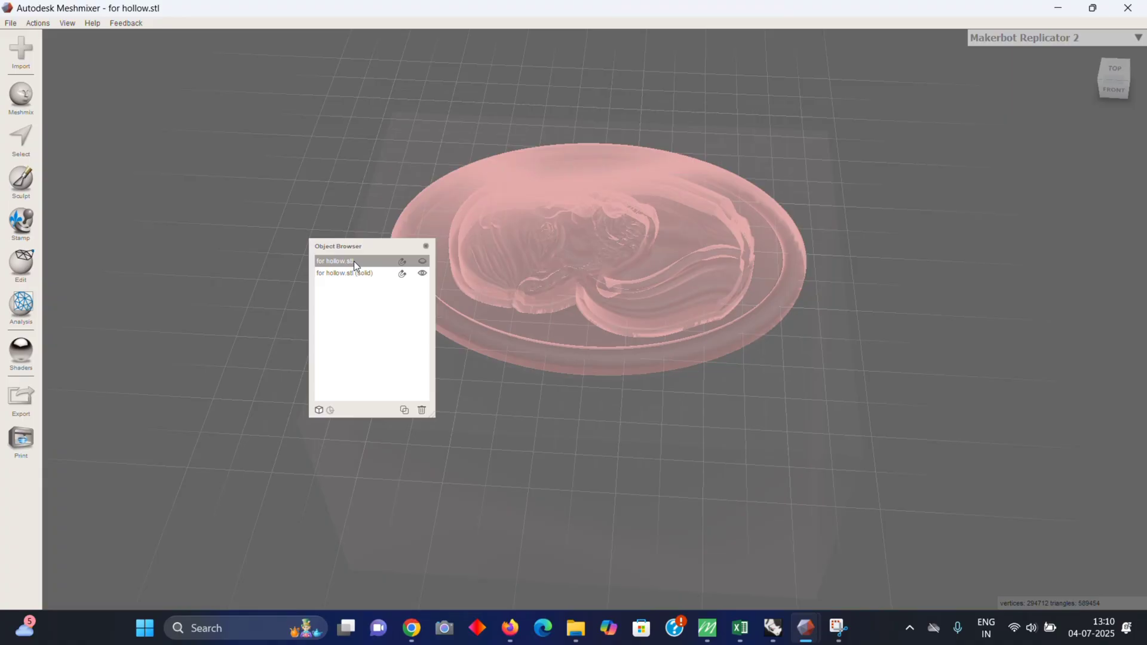
{"action": "left_click", "coordinate": [422, 411]}
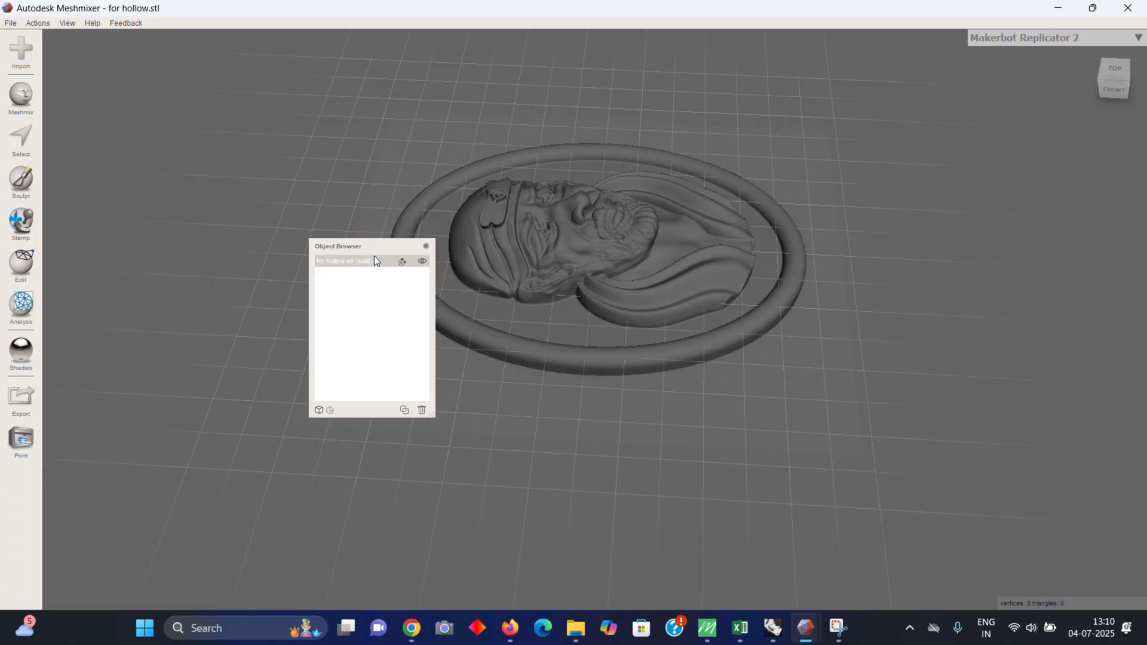
{"action": "left_click", "coordinate": [374, 258]}
{"action": "right_click_drag", "start_coordinate": [592, 308], "coordinate": [614, 268]}
{"action": "left_click", "coordinate": [426, 246]}
{"action": "right_click_drag", "start_coordinate": [537, 274], "coordinate": [512, 282]}
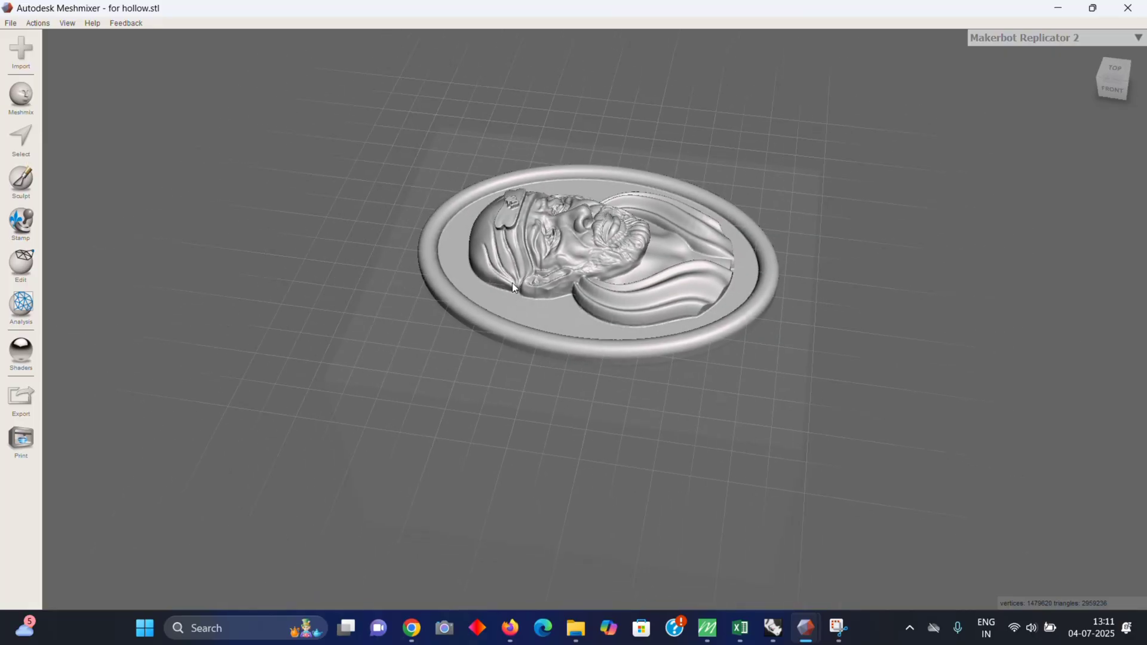
{"action": "left_click", "coordinate": [28, 275]}
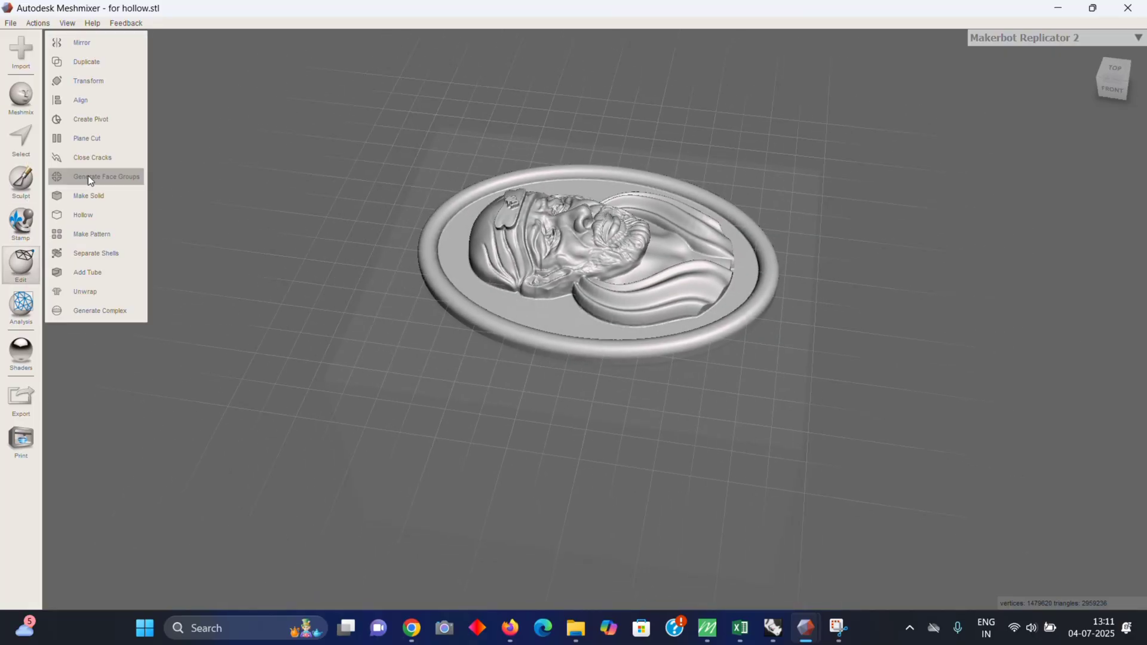
{"action": "left_click", "coordinate": [115, 78]}
{"action": "right_click_drag", "start_coordinate": [630, 232], "coordinate": [594, 285]}
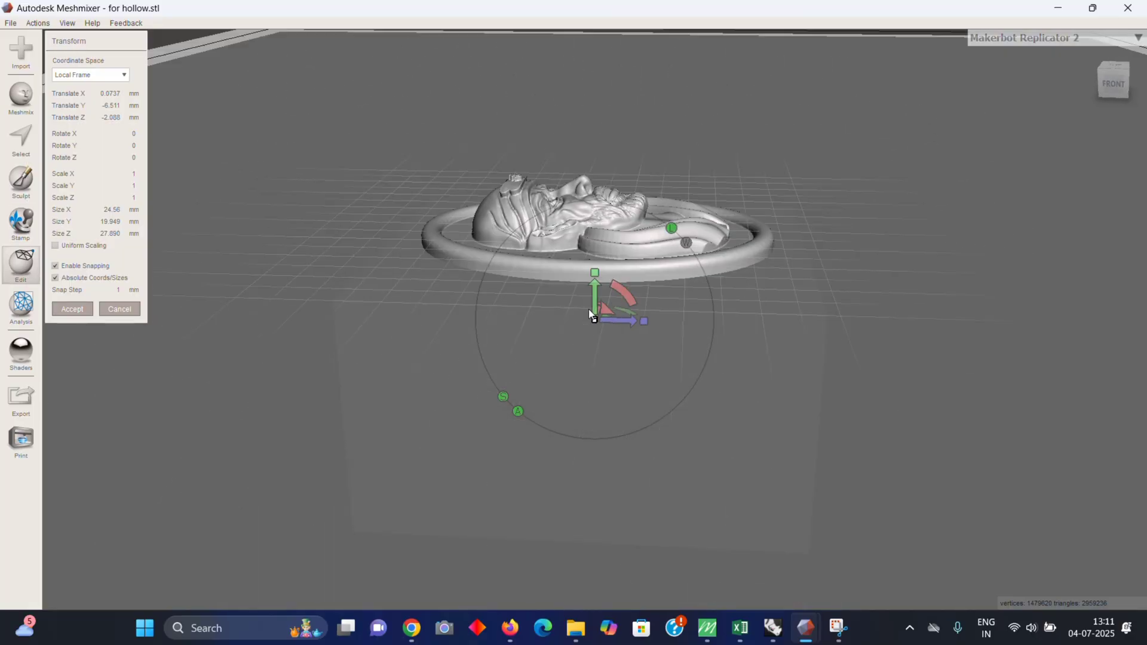
{"action": "left_click_drag", "start_coordinate": [593, 285], "coordinate": [631, 140]}
{"action": "scroll", "coordinate": [630, 239], "scroll_direction": "down", "scroll_amount": 2}
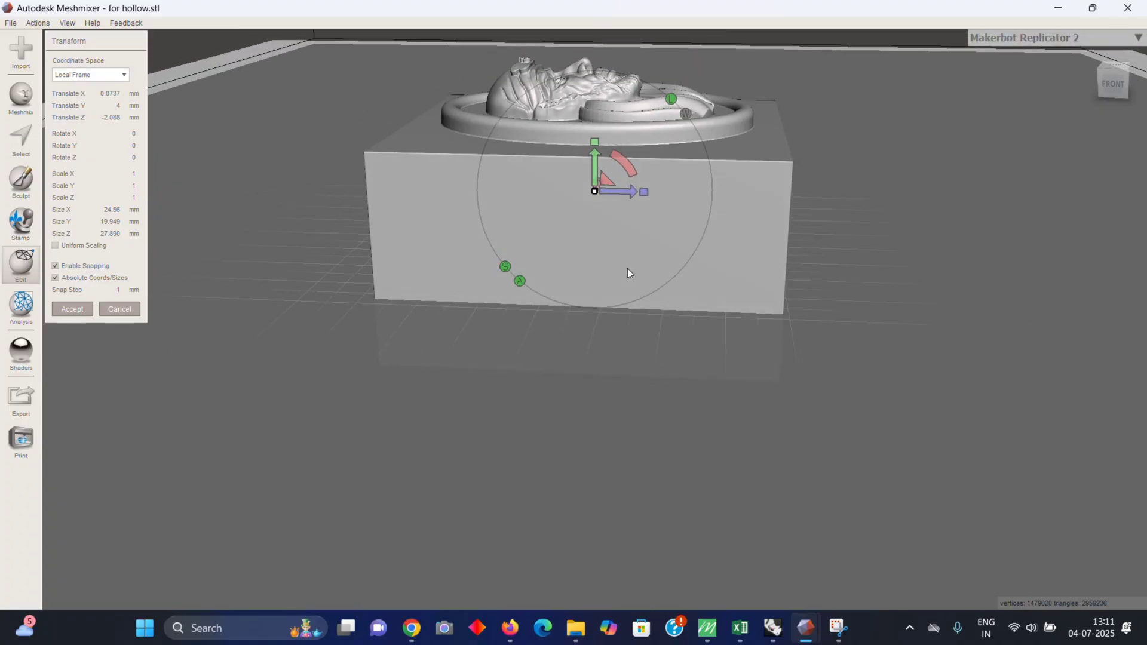
{"action": "right_click_drag", "start_coordinate": [627, 268], "coordinate": [562, 293]}
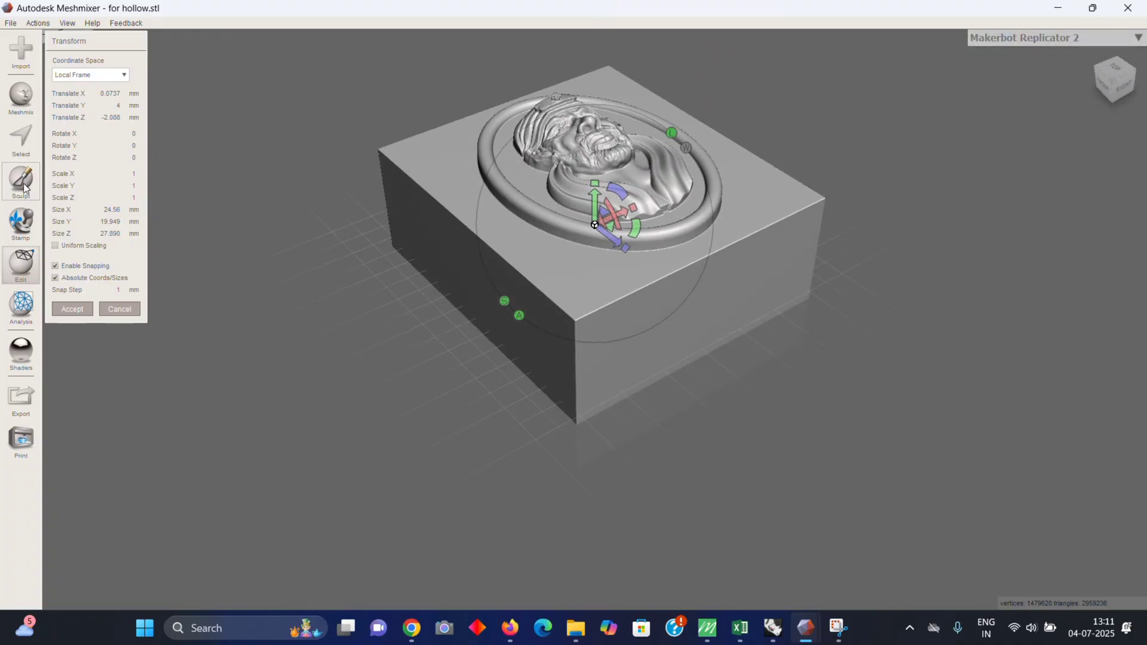
- Hollow the solid pendant and box mesh with an offset distance of 0.2 mm
{"action": "left_click", "coordinate": [21, 263]}
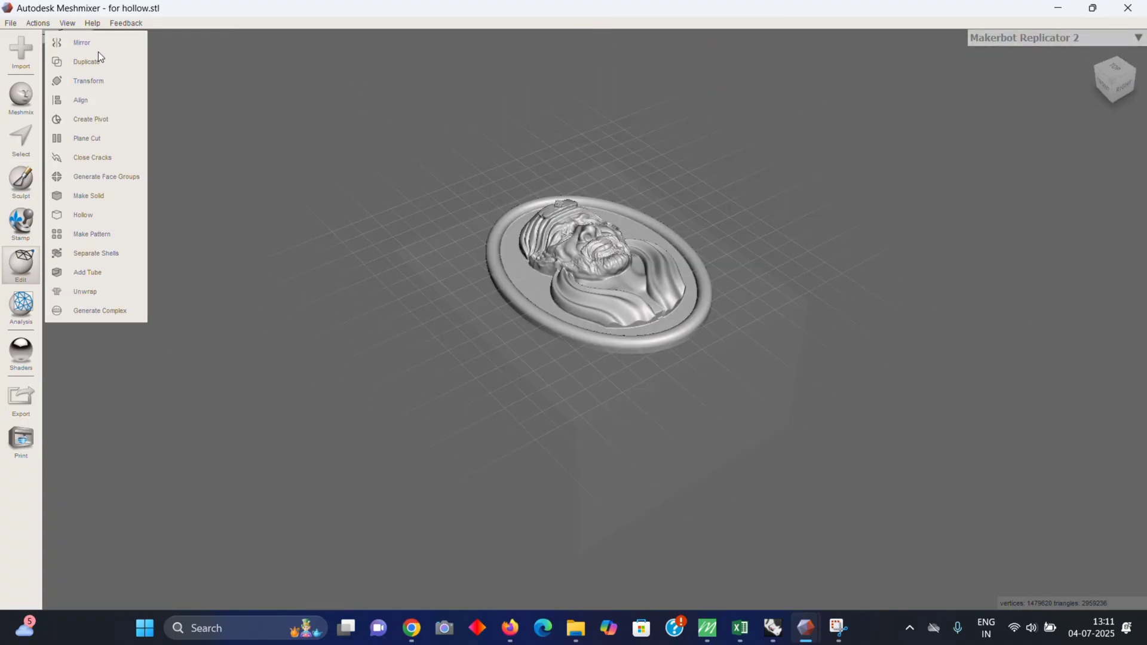
{"action": "left_click", "coordinate": [84, 216]}
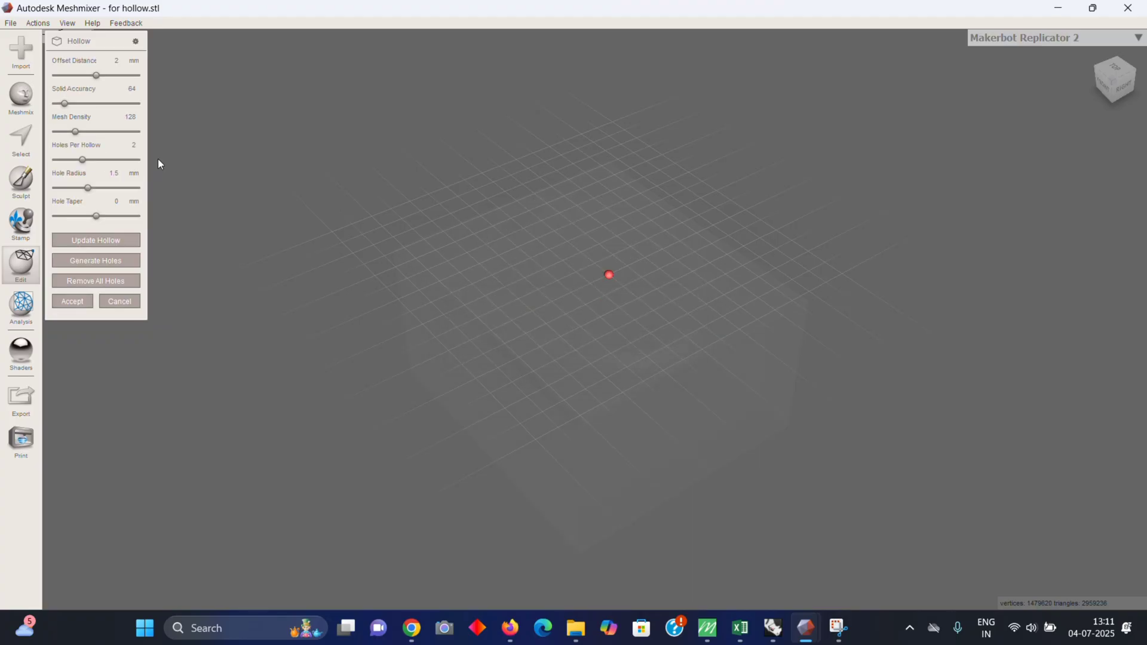
{"action": "left_click", "coordinate": [116, 60]}
{"action": "key", "text": "BackSpace"}
{"action": "type", "text": "0.2"}
{"action": "left_click", "coordinate": [106, 246]}
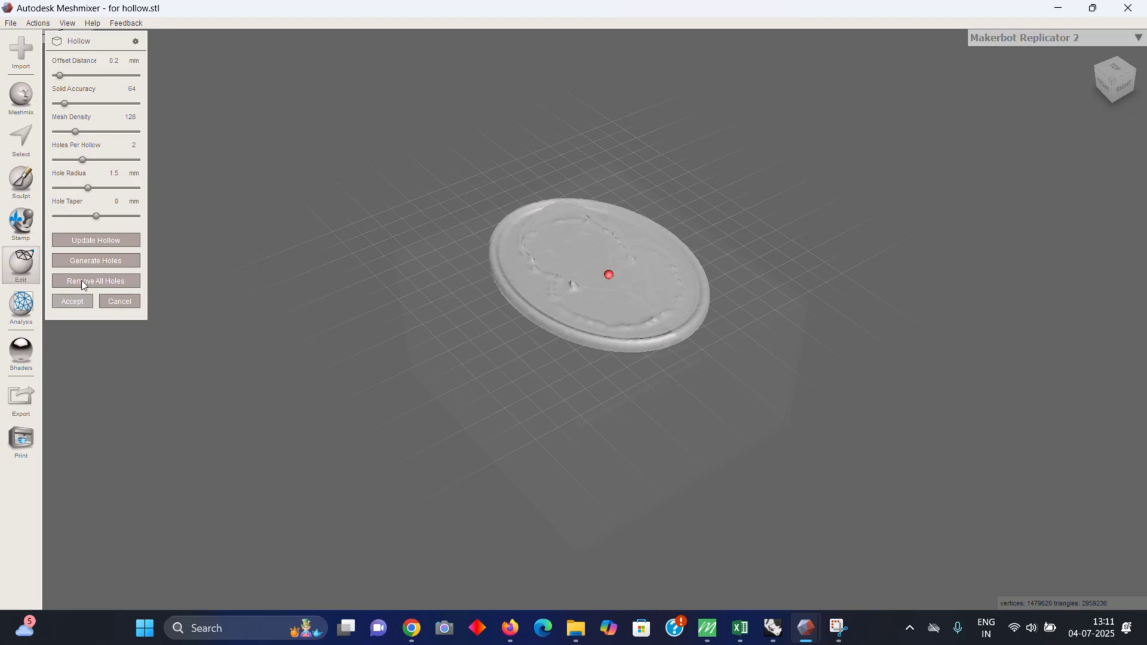
{"action": "left_click", "coordinate": [78, 300]}
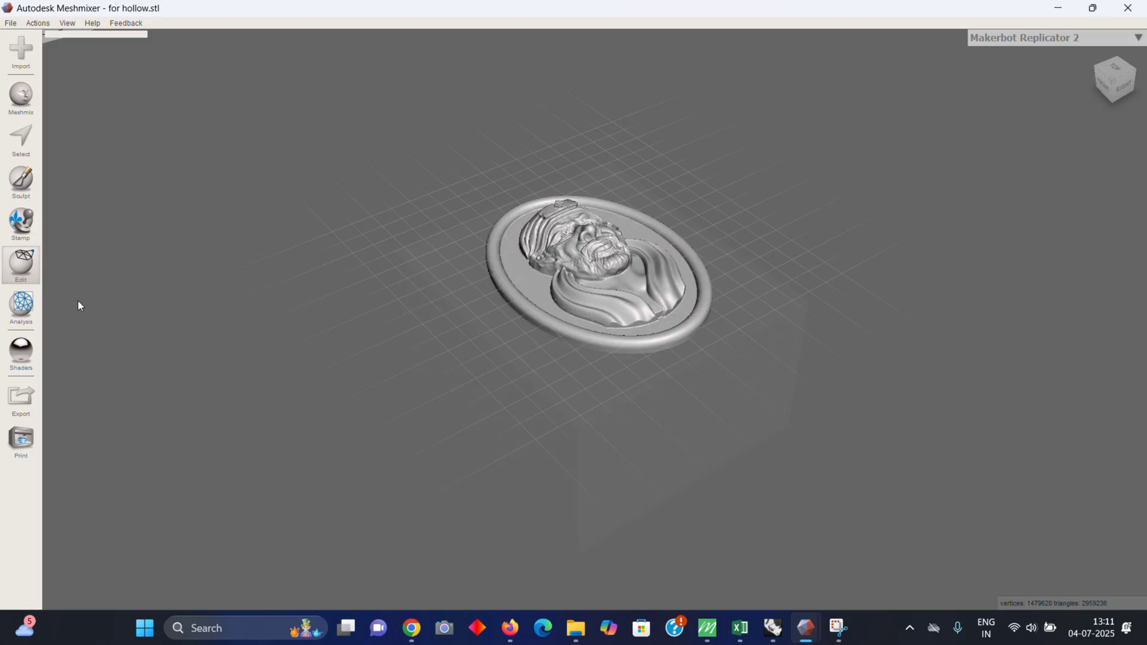
- Cut away the lower half of the hollowed box with a horizontal Plane Cut, using Cut (Discard Half) and Remeshed Fill
{"action": "right_click_drag", "start_coordinate": [440, 234], "coordinate": [483, 229]}
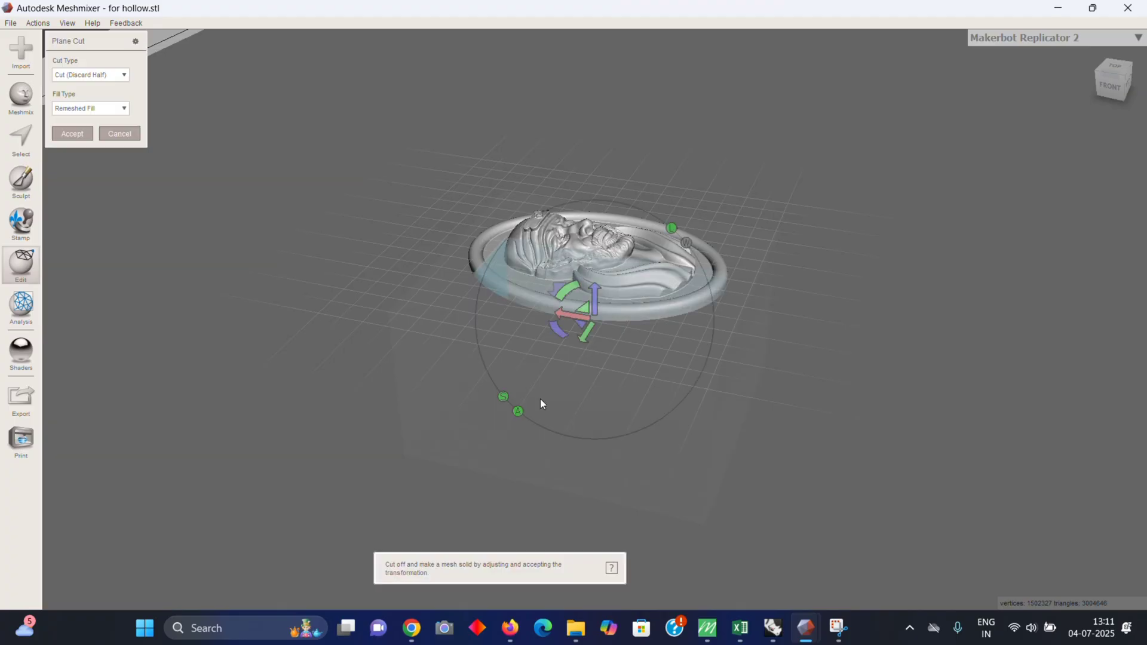
{"action": "right_click_drag", "start_coordinate": [540, 400], "coordinate": [598, 296]}
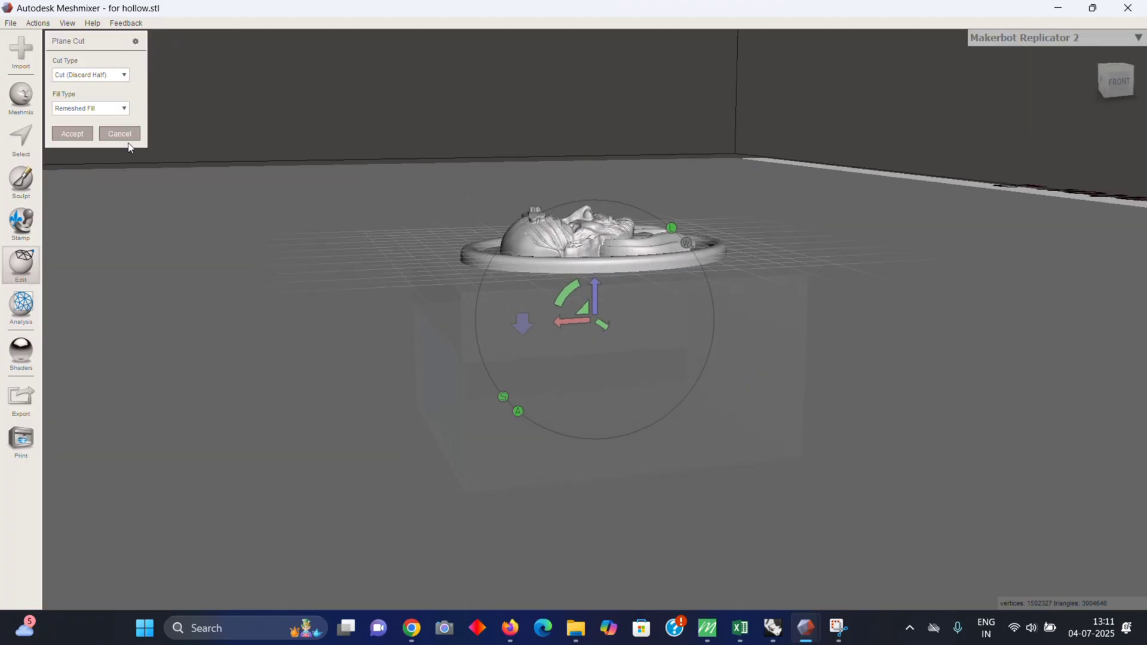
{"action": "left_click", "coordinate": [71, 134]}
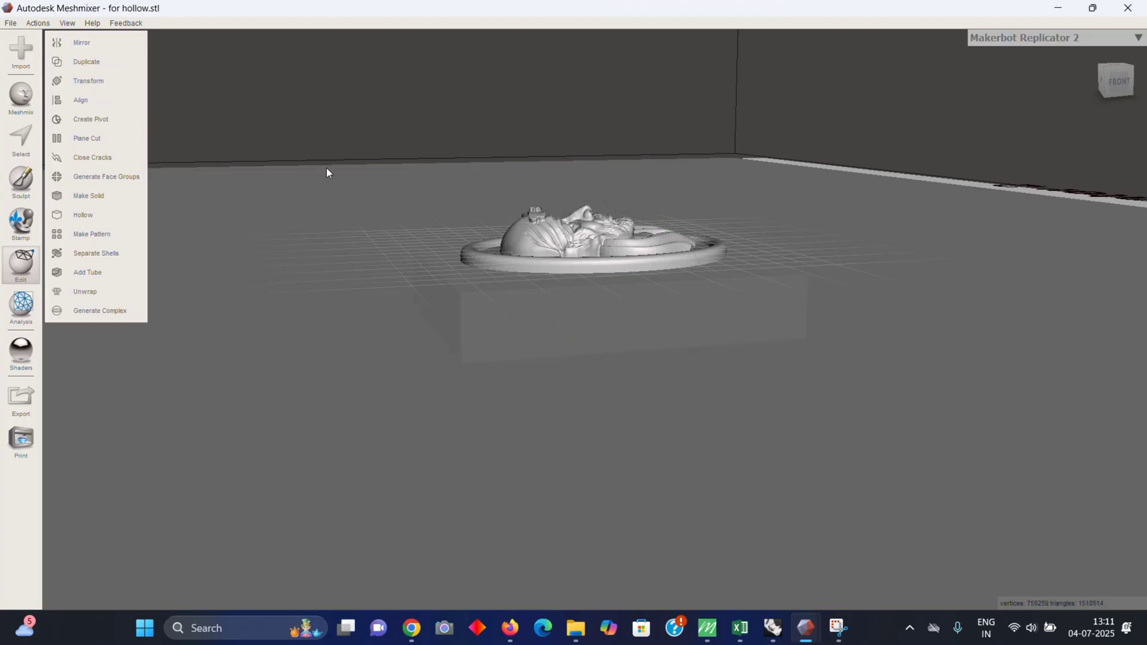
{"action": "mouse_move", "coordinate": [582, 224]}
{"action": "right_mouse_down"}
{"action": "mouse_move", "coordinate": [619, 159]}
{"action": "mouse_move", "coordinate": [630, 95]}
{"action": "mouse_move", "coordinate": [543, 309]}
{"action": "mouse_move", "coordinate": [454, 222]}
{"action": "mouse_move", "coordinate": [589, 219]}
{"action": "right_mouse_up"}
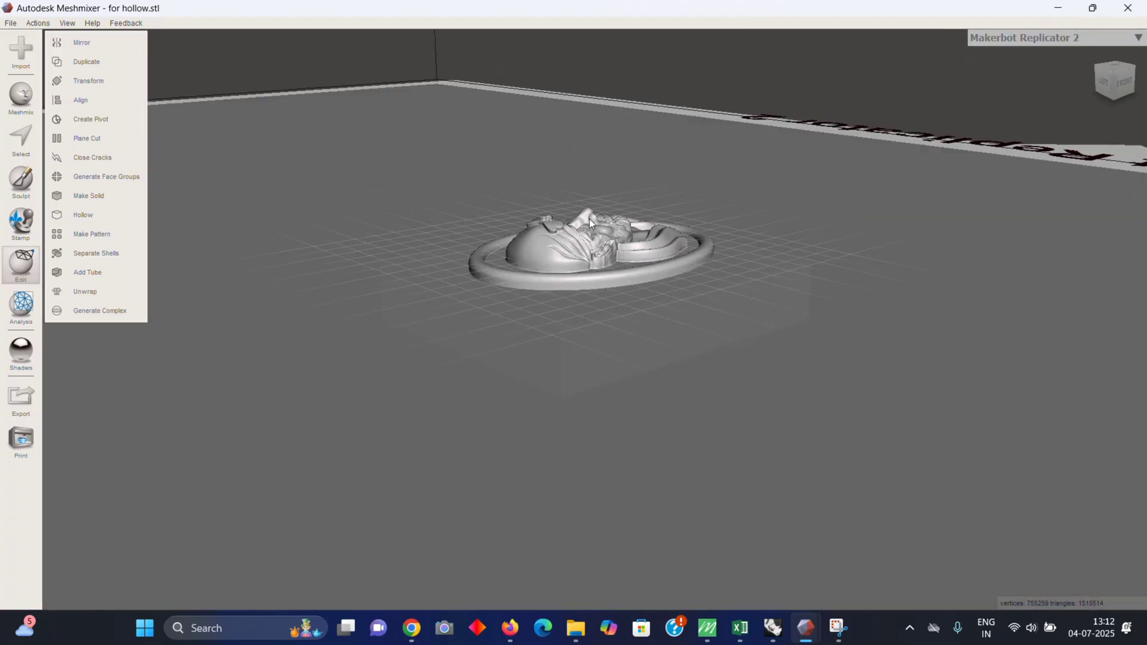
{"action": "left_click", "coordinate": [90, 79]}
{"action": "left_click_drag", "start_coordinate": [595, 285], "coordinate": [611, 162]}
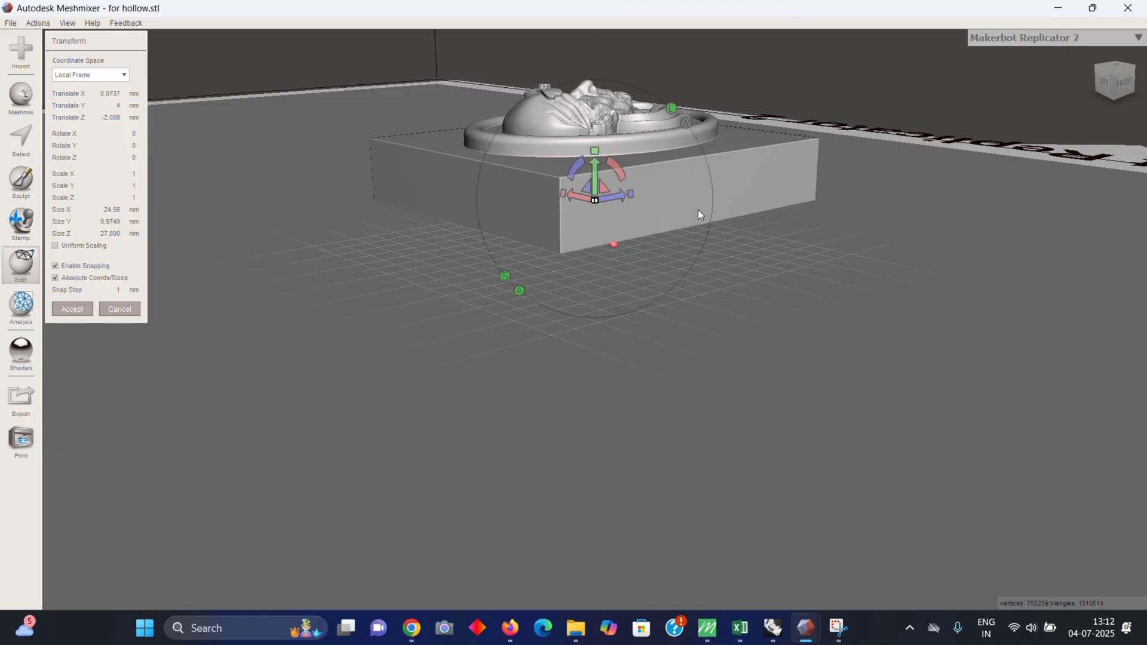
{"action": "right_click_drag", "start_coordinate": [698, 210], "coordinate": [650, 228]}
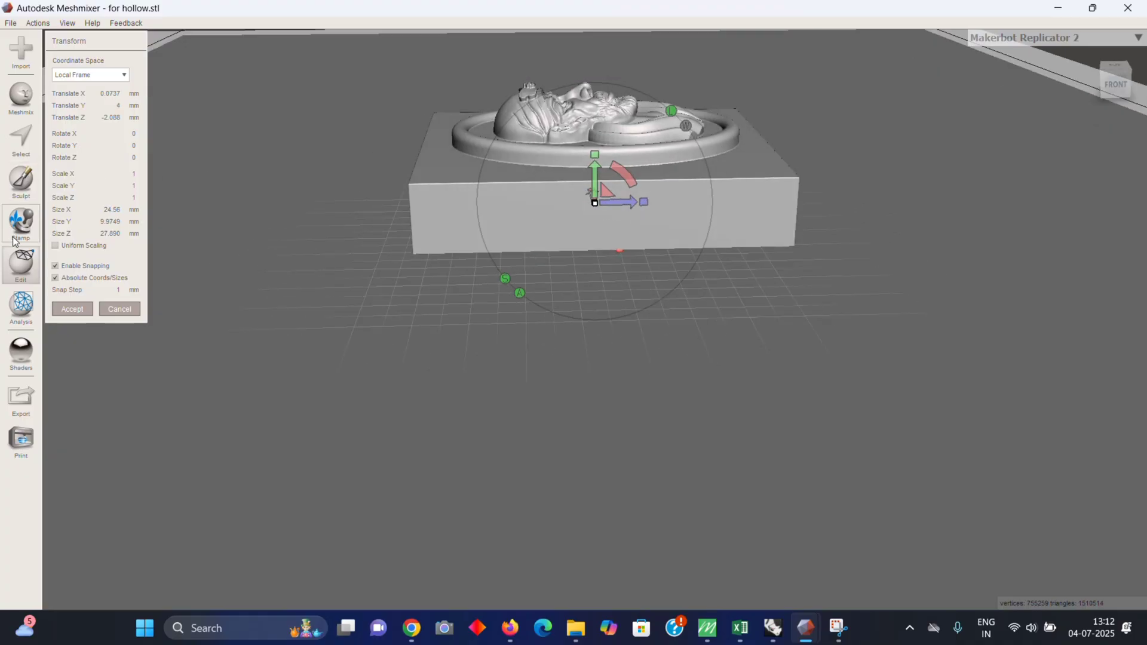
{"action": "left_click", "coordinate": [114, 306]}
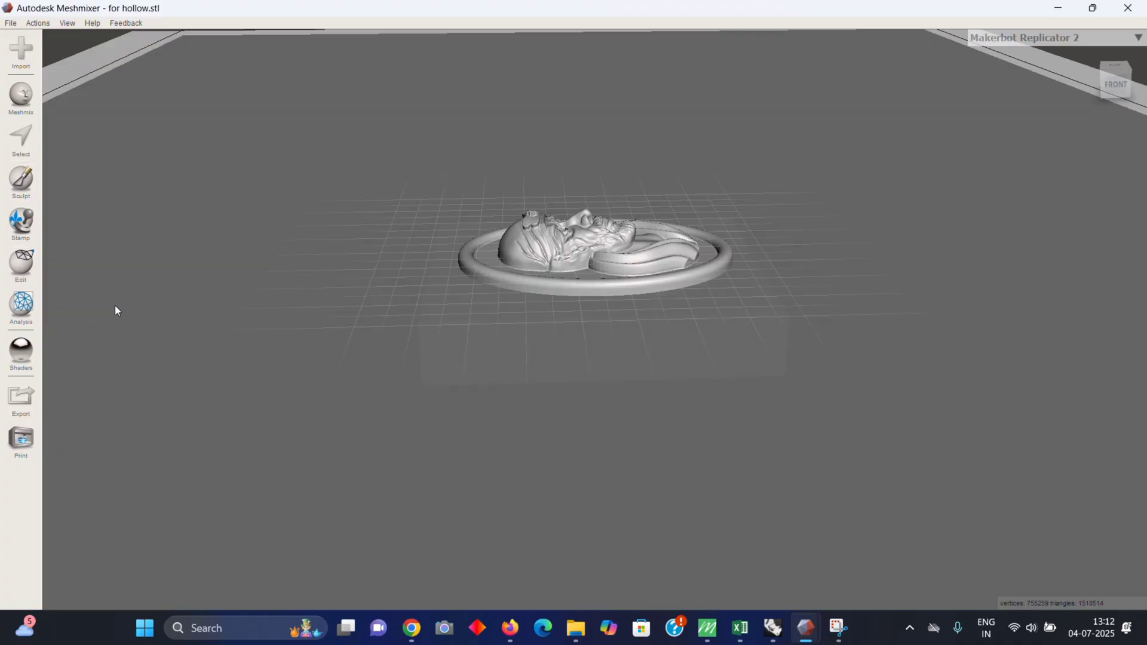
- Cut the hollow pendant vertically in half with Plane Cut, using Cut (Discard Half) and Remeshed Fill, and inspect the wall cross-section
{"action": "left_click", "coordinate": [27, 264]}
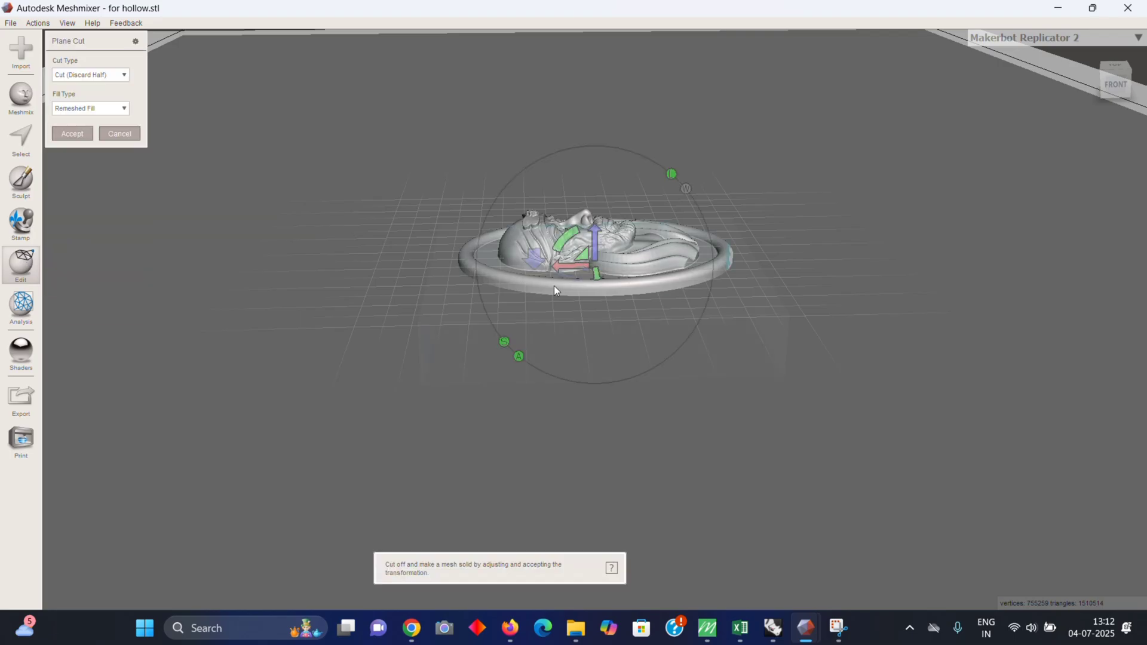
{"action": "left_click_drag", "start_coordinate": [594, 224], "coordinate": [601, 245]}
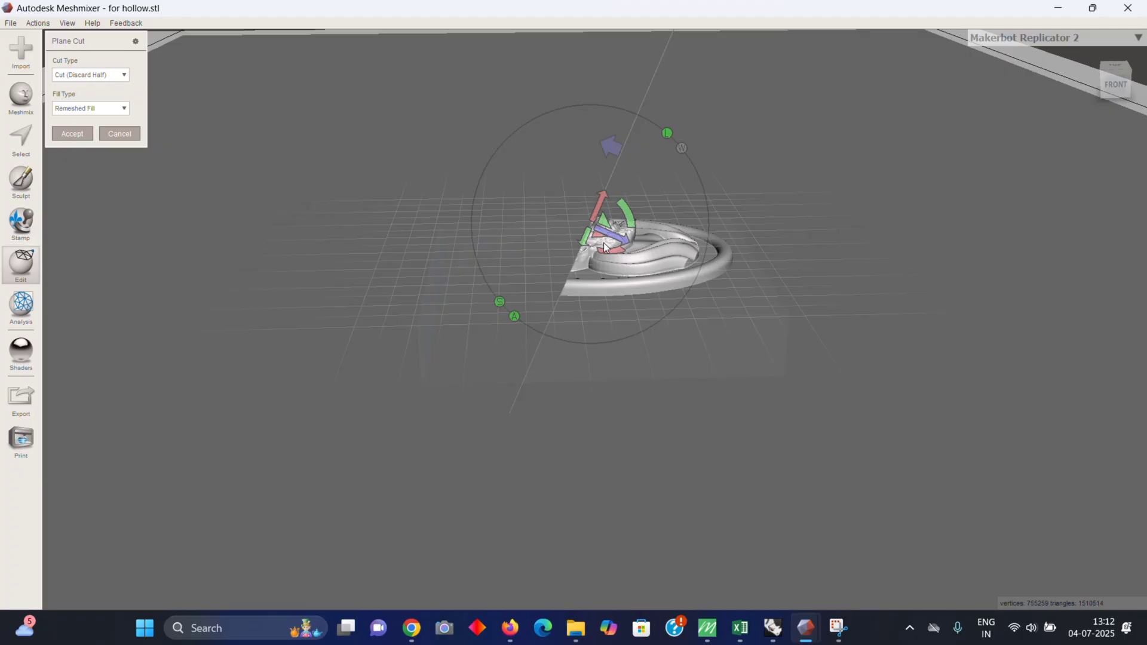
{"action": "key", "text": "ctrl+z"}
{"action": "left_click_drag", "start_coordinate": [598, 236], "coordinate": [601, 217]}
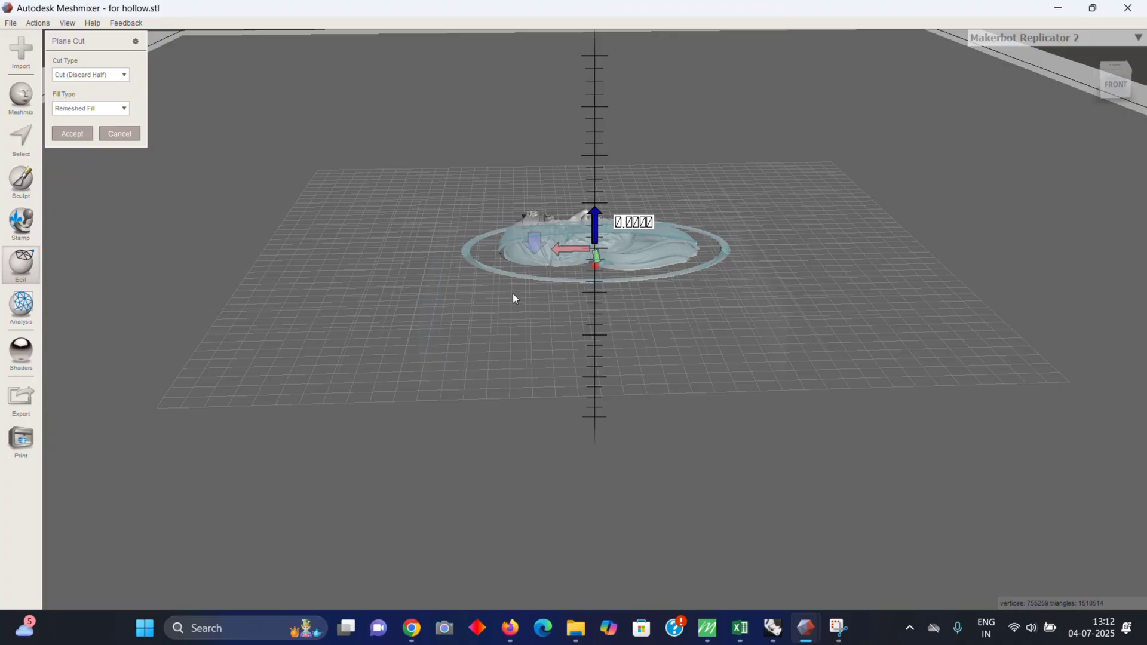
{"action": "right_click_drag", "start_coordinate": [513, 293], "coordinate": [606, 192]}
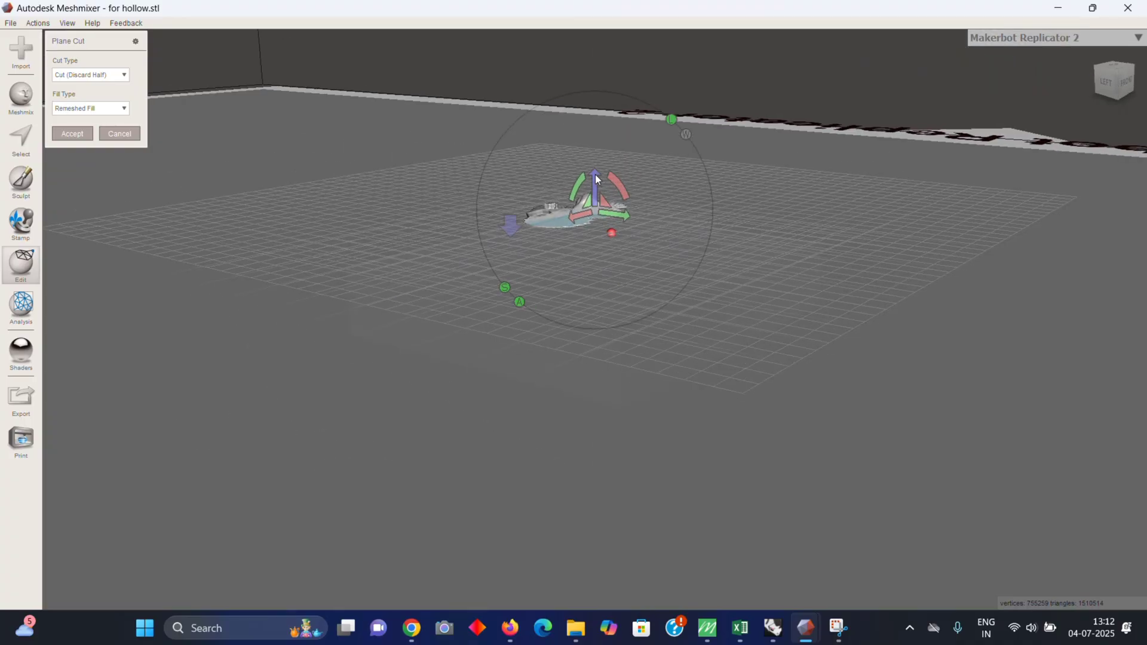
{"action": "left_click_drag", "start_coordinate": [597, 178], "coordinate": [597, 214]}
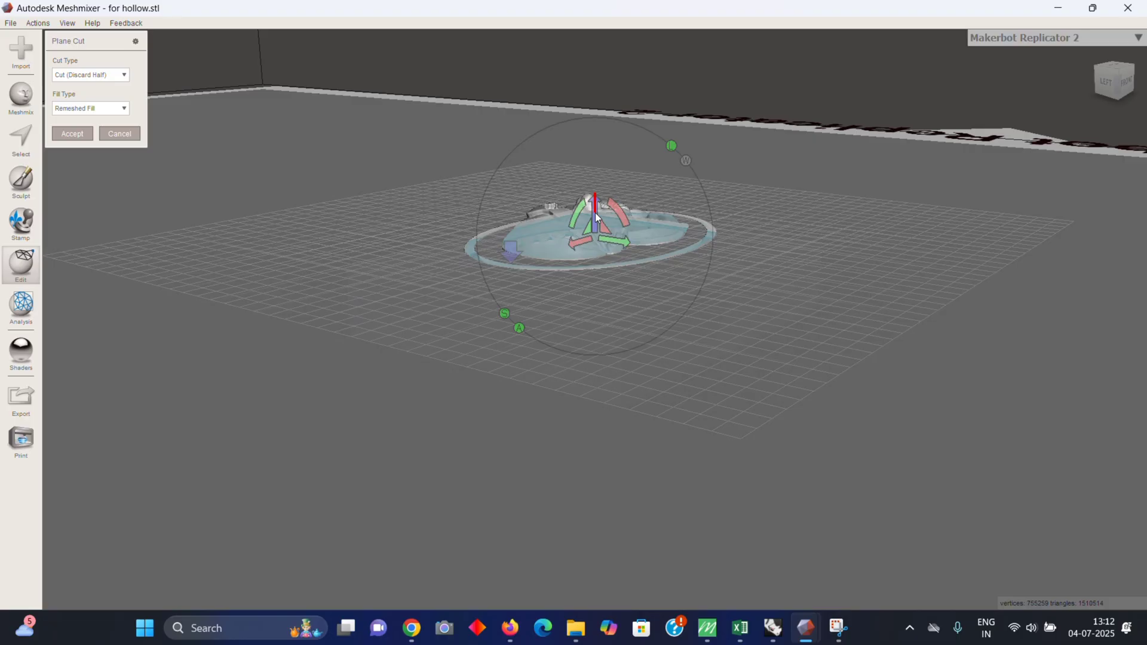
{"action": "left_click_drag", "start_coordinate": [618, 219], "coordinate": [609, 232]}
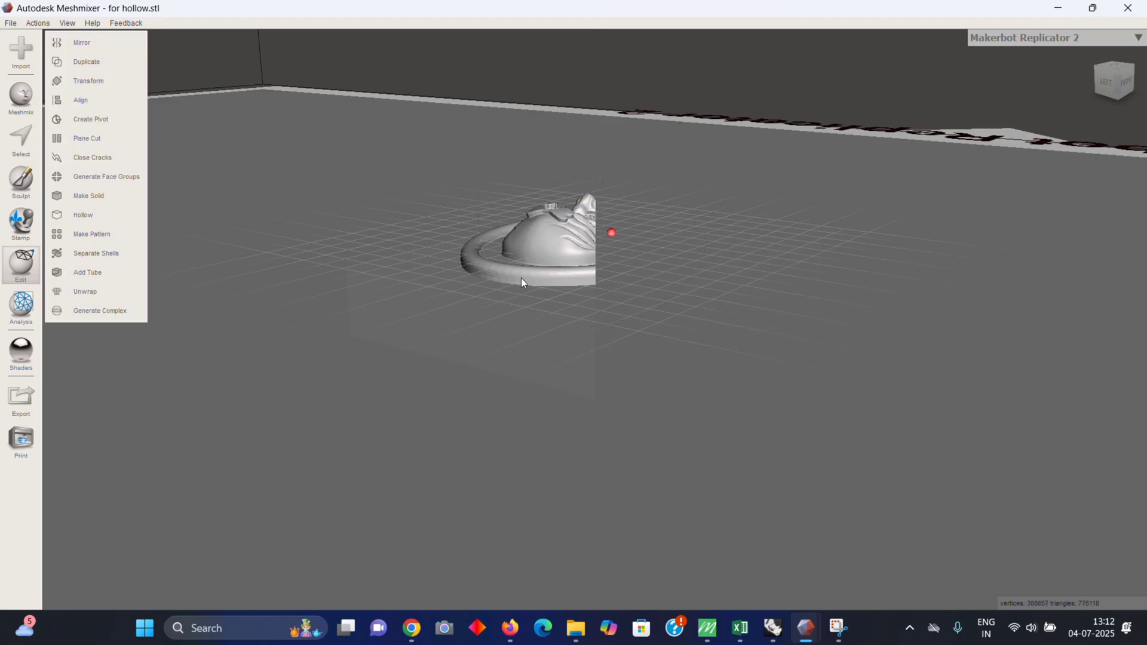
{"action": "right_click_drag", "start_coordinate": [521, 278], "coordinate": [559, 224]}
{"action": "scroll", "coordinate": [582, 219], "scroll_direction": "up", "scroll_amount": 5}
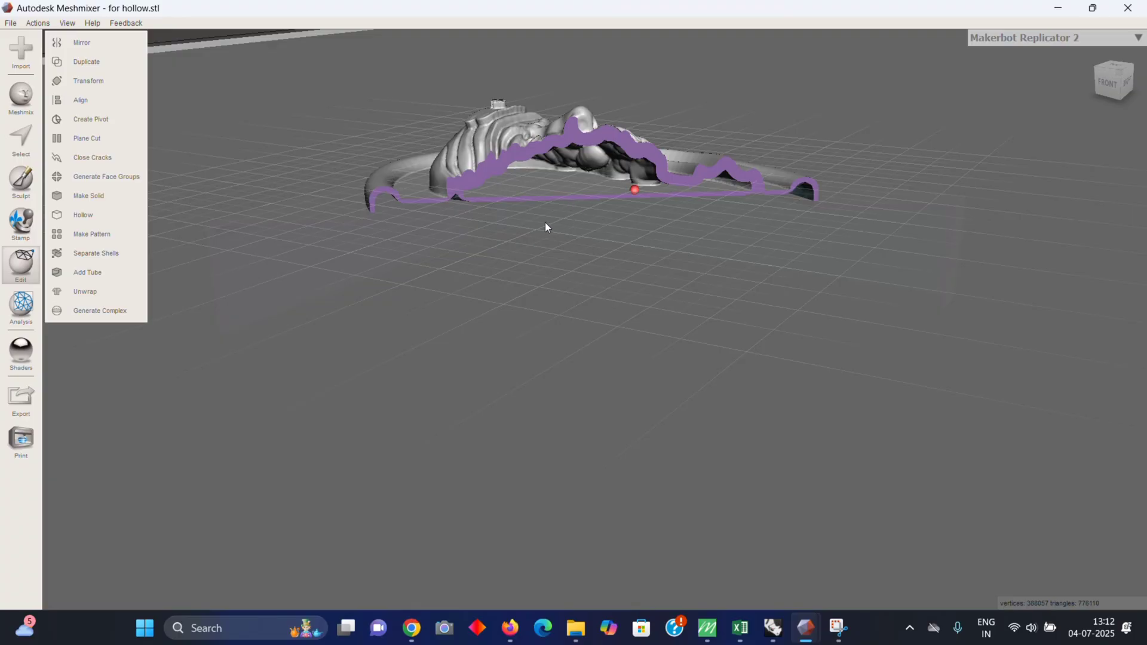
- Undo the vertical section cut, cancel Plane Cut and view the whole pendant again
{"action": "key", "text": "ctrl+z"}
{"action": "scroll", "coordinate": [546, 214], "scroll_direction": "down", "scroll_amount": 4}
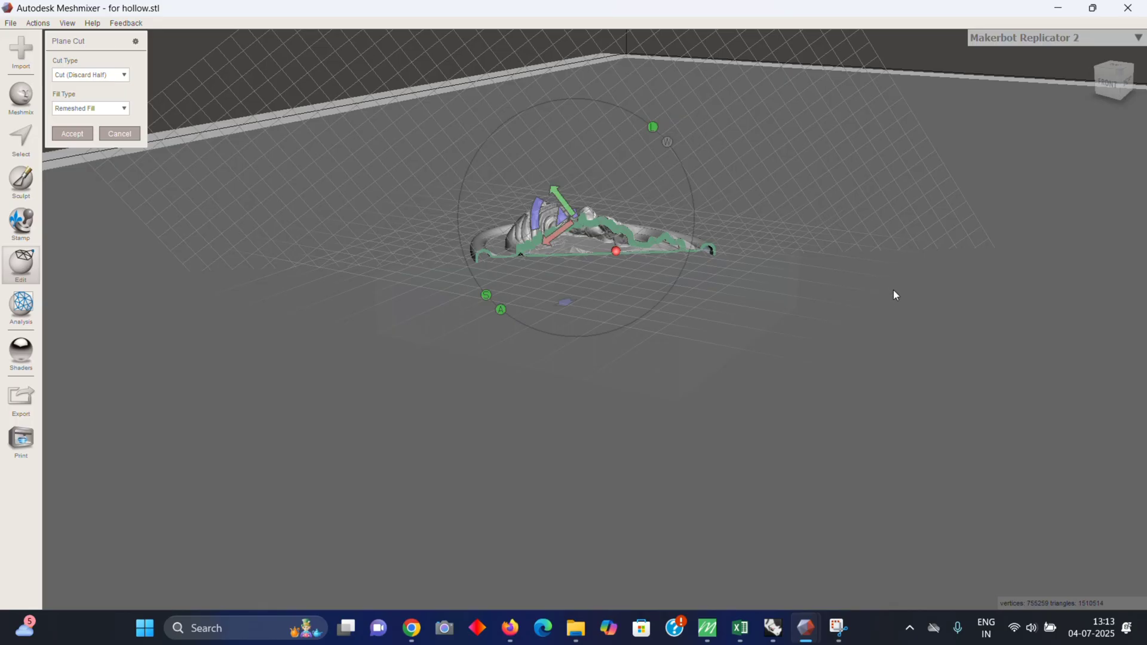
{"action": "right_click_drag", "start_coordinate": [856, 272], "coordinate": [834, 267]}
{"action": "right_click_drag", "start_coordinate": [825, 220], "coordinate": [723, 165]}
{"action": "left_click", "coordinate": [120, 134]}
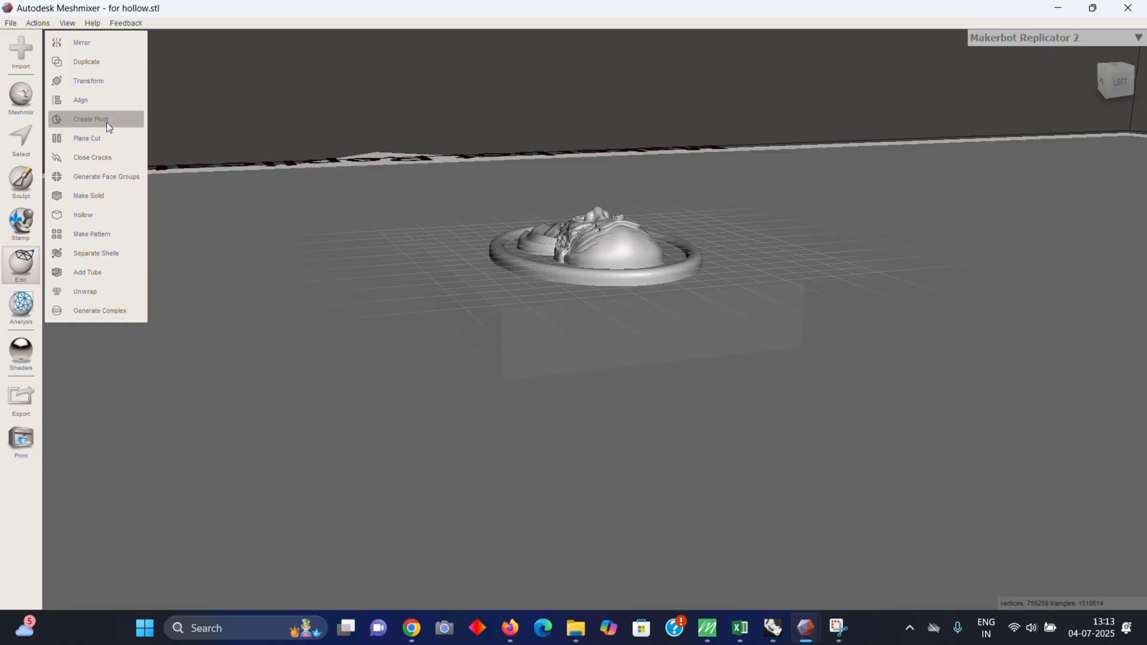
- Raise the hollowed mesh above the printer bed to Translate Y 3 mm with Transform and accept it
{"action": "left_click", "coordinate": [131, 83]}
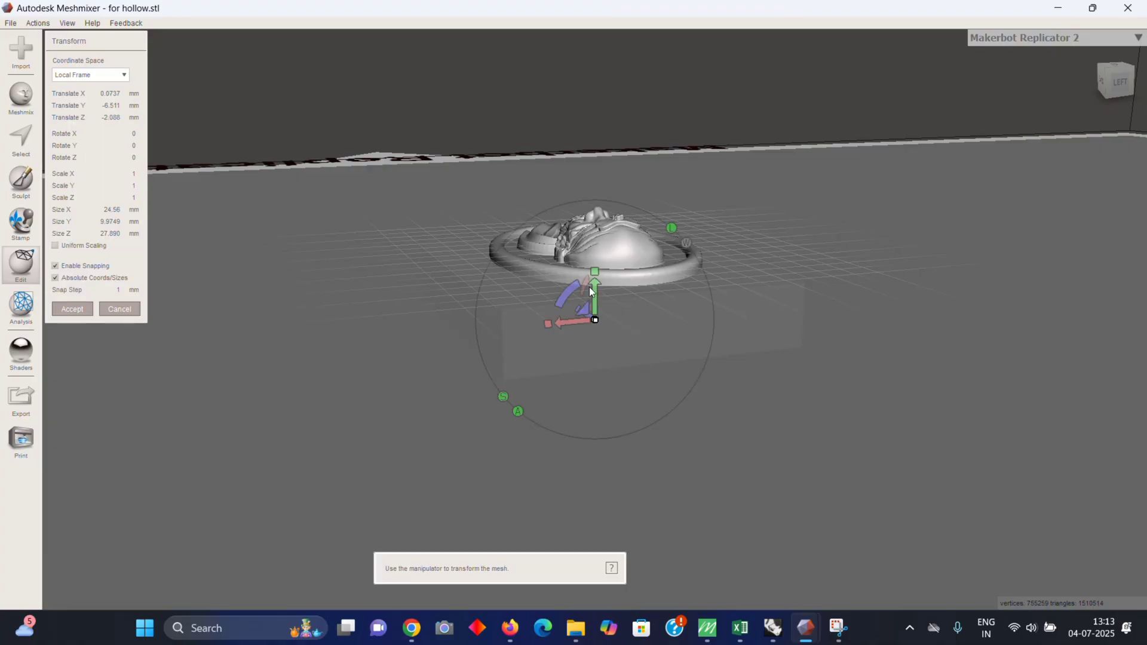
{"action": "left_click_drag", "start_coordinate": [591, 291], "coordinate": [598, 182]}
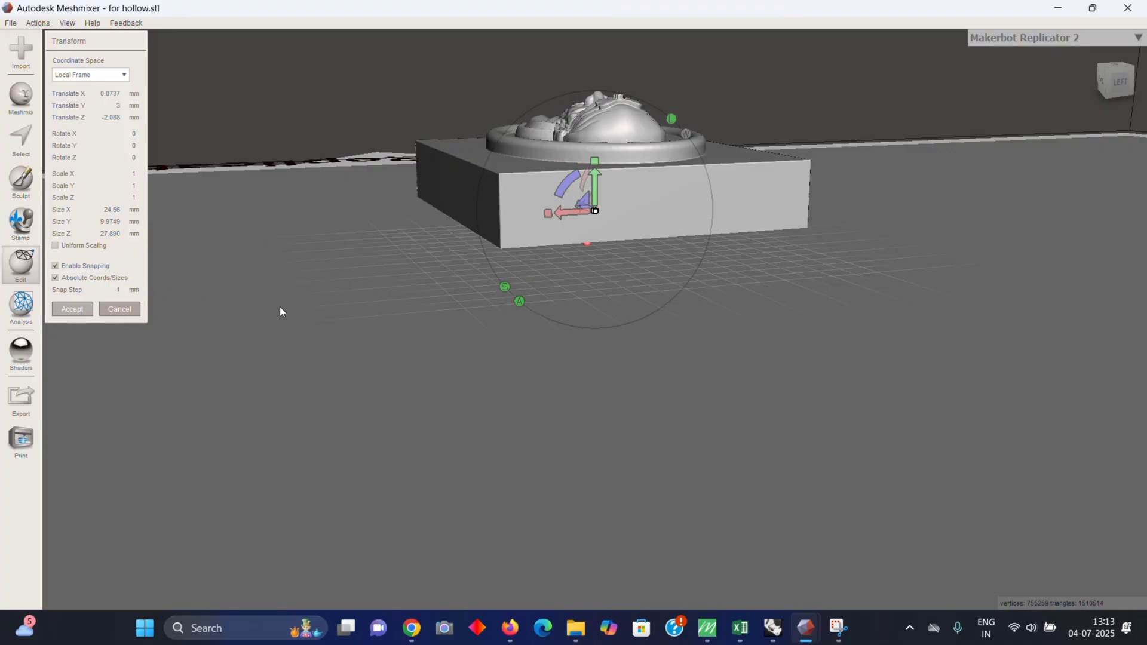
{"action": "left_click", "coordinate": [73, 309]}
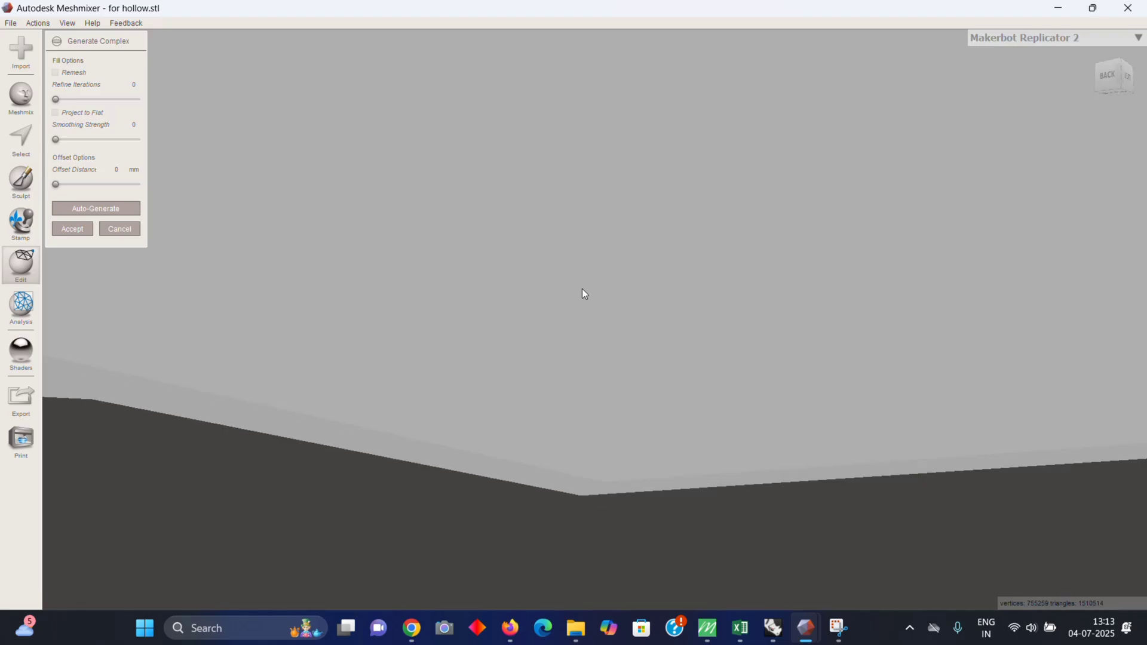
{"action": "scroll", "coordinate": [590, 336], "scroll_direction": "down", "scroll_amount": 7}
{"action": "scroll", "coordinate": [615, 377], "scroll_direction": "down", "scroll_amount": 4}
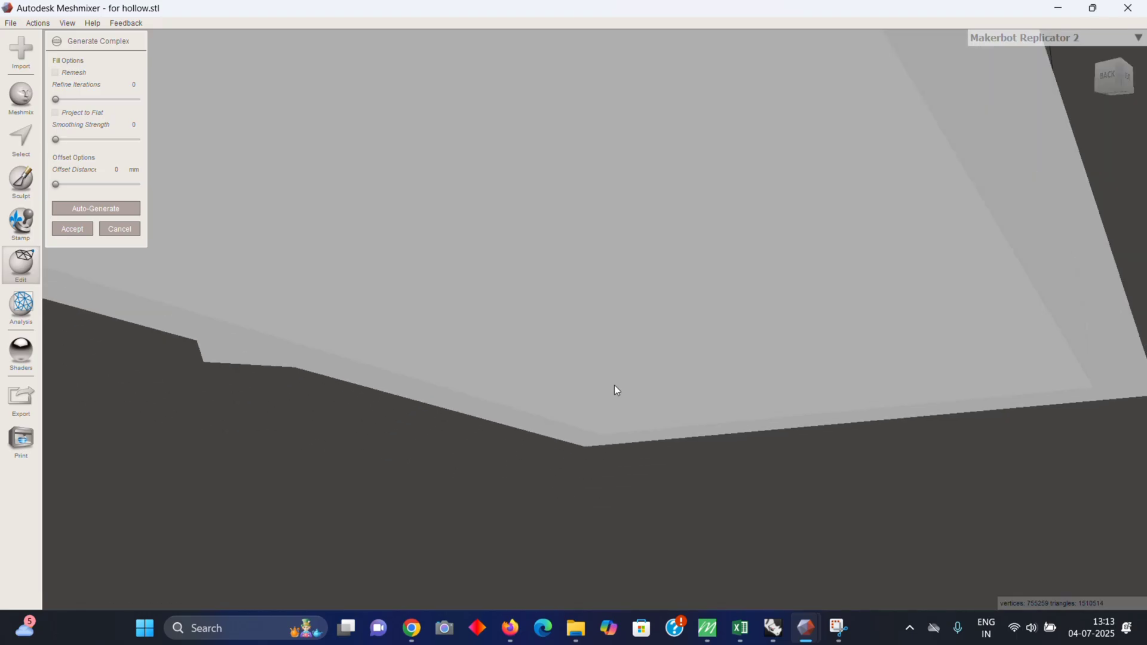
{"action": "scroll", "coordinate": [619, 376], "scroll_direction": "down", "scroll_amount": 6}
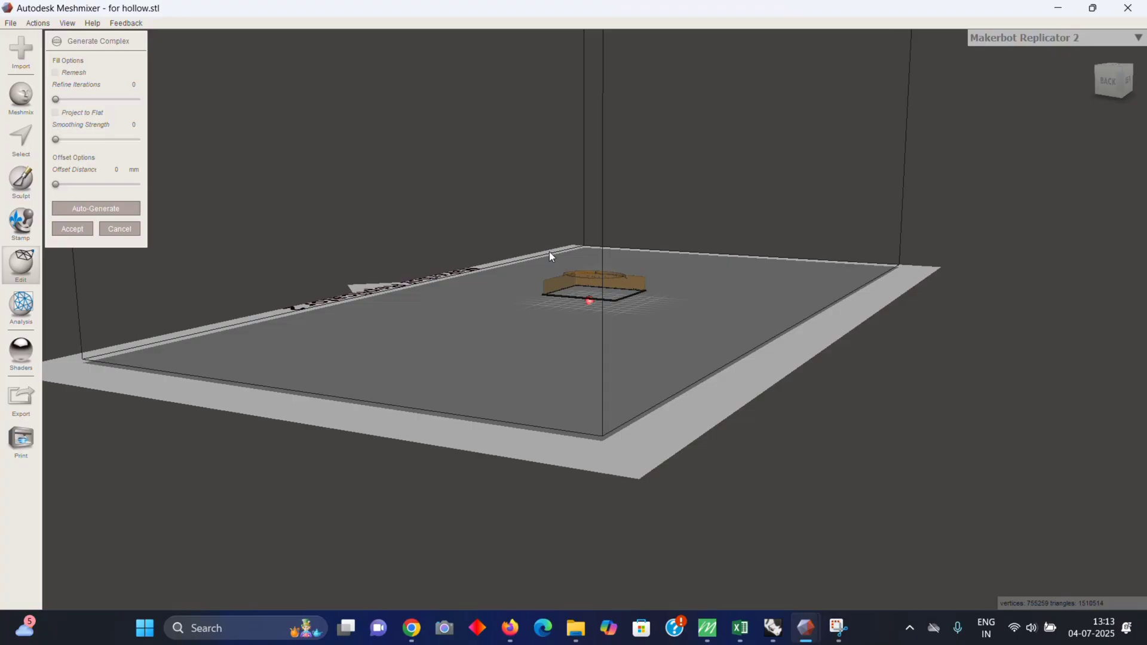
{"action": "right_click_drag", "start_coordinate": [550, 252], "coordinate": [594, 299]}
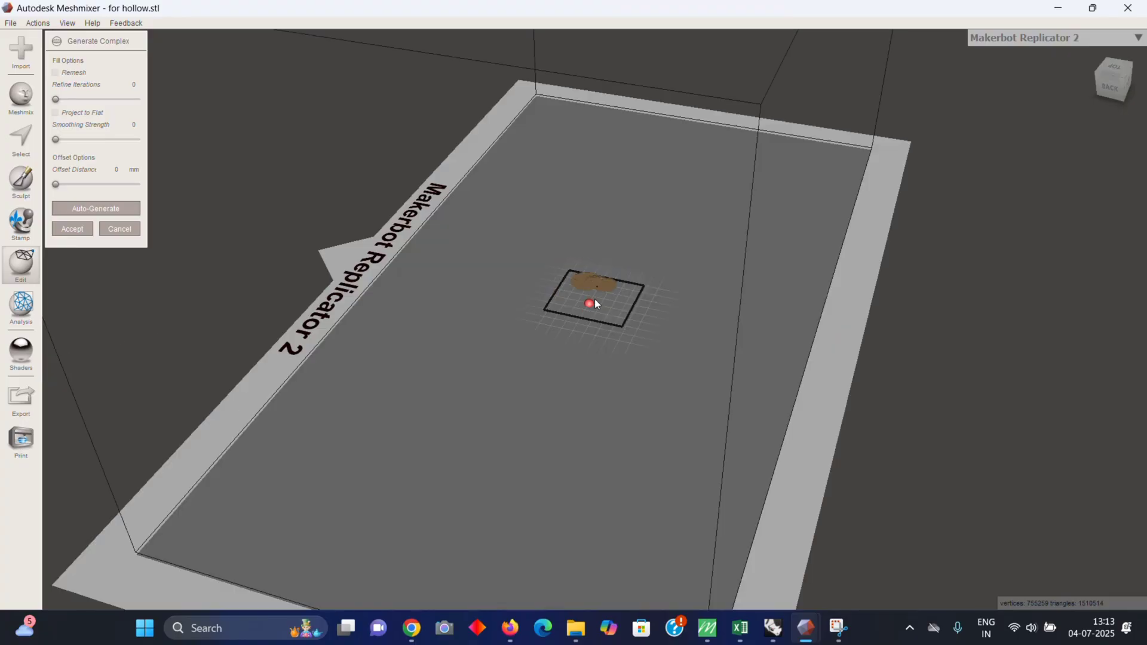
{"action": "scroll", "coordinate": [595, 292], "scroll_direction": "up", "scroll_amount": 5}
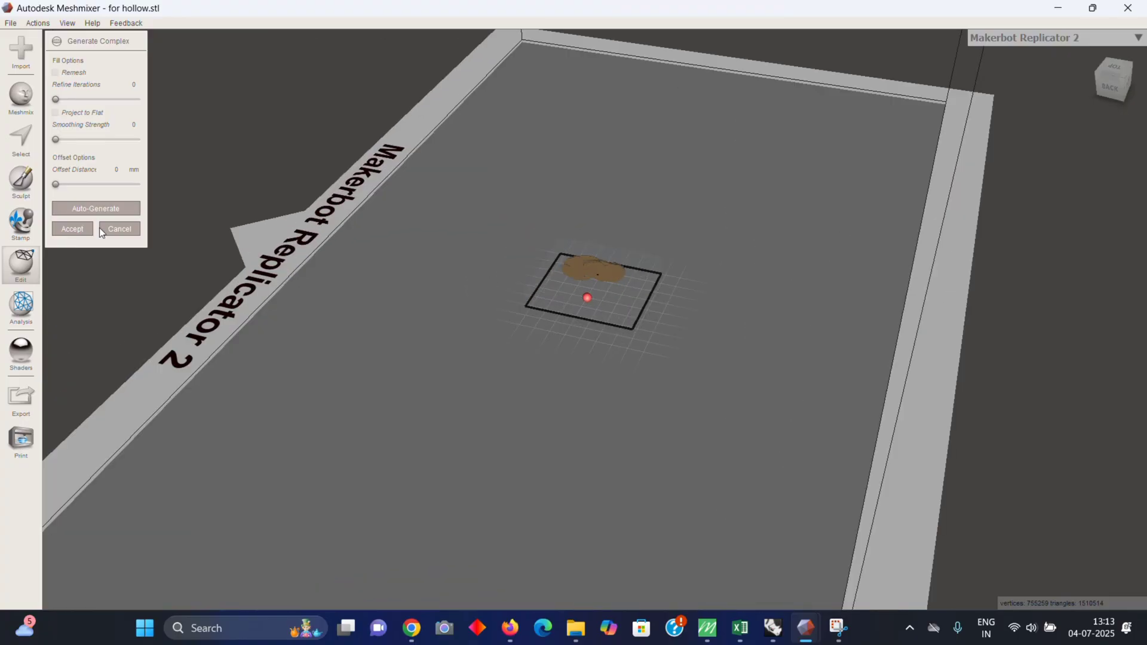
{"action": "left_click", "coordinate": [124, 231]}
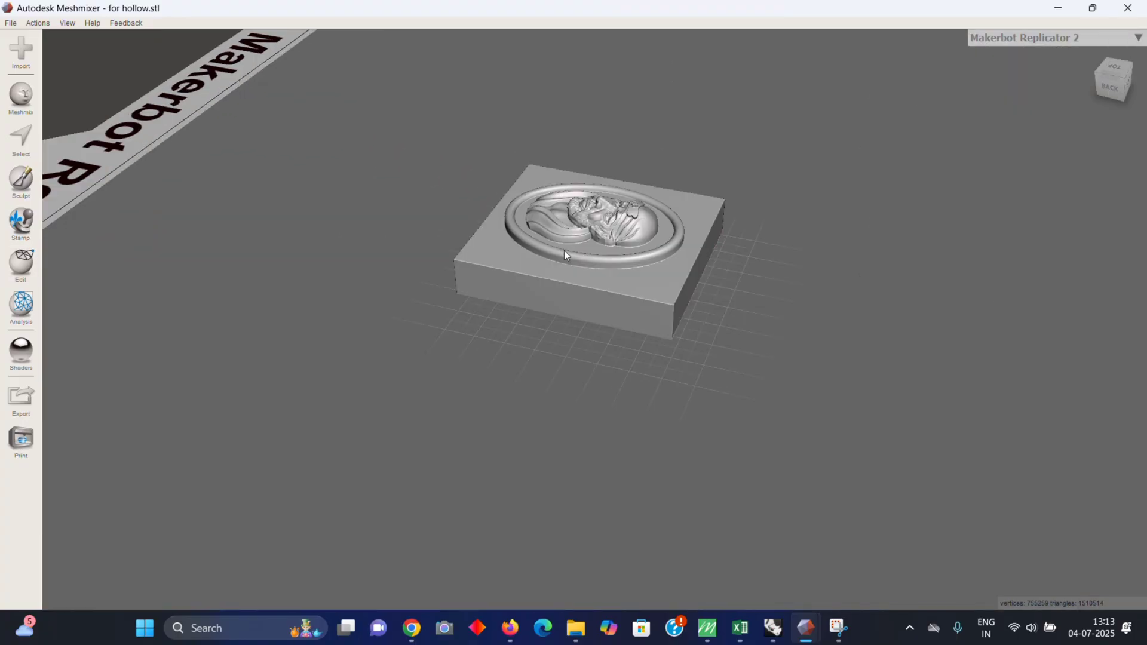
- Move the hollowed mesh off the printer bed to Translate X -193 mm with Transform and accept it
{"action": "scroll", "coordinate": [565, 250], "scroll_direction": "up", "scroll_amount": 3}
{"action": "mouse_move", "coordinate": [562, 302]}
{"action": "right_mouse_down"}
{"action": "mouse_move", "coordinate": [705, 221]}
{"action": "mouse_move", "coordinate": [596, 174]}
{"action": "mouse_move", "coordinate": [602, 187]}
{"action": "mouse_move", "coordinate": [648, 192]}
{"action": "mouse_move", "coordinate": [591, 310]}
{"action": "mouse_move", "coordinate": [633, 318]}
{"action": "mouse_move", "coordinate": [745, 468]}
{"action": "mouse_move", "coordinate": [701, 397]}
{"action": "mouse_move", "coordinate": [584, 275]}
{"action": "mouse_move", "coordinate": [640, 299]}
{"action": "mouse_move", "coordinate": [655, 289]}
{"action": "mouse_move", "coordinate": [667, 174]}
{"action": "mouse_move", "coordinate": [563, 110]}
{"action": "mouse_move", "coordinate": [584, 291]}
{"action": "right_mouse_up"}
{"action": "scroll", "coordinate": [583, 285], "scroll_direction": "down", "scroll_amount": 10}
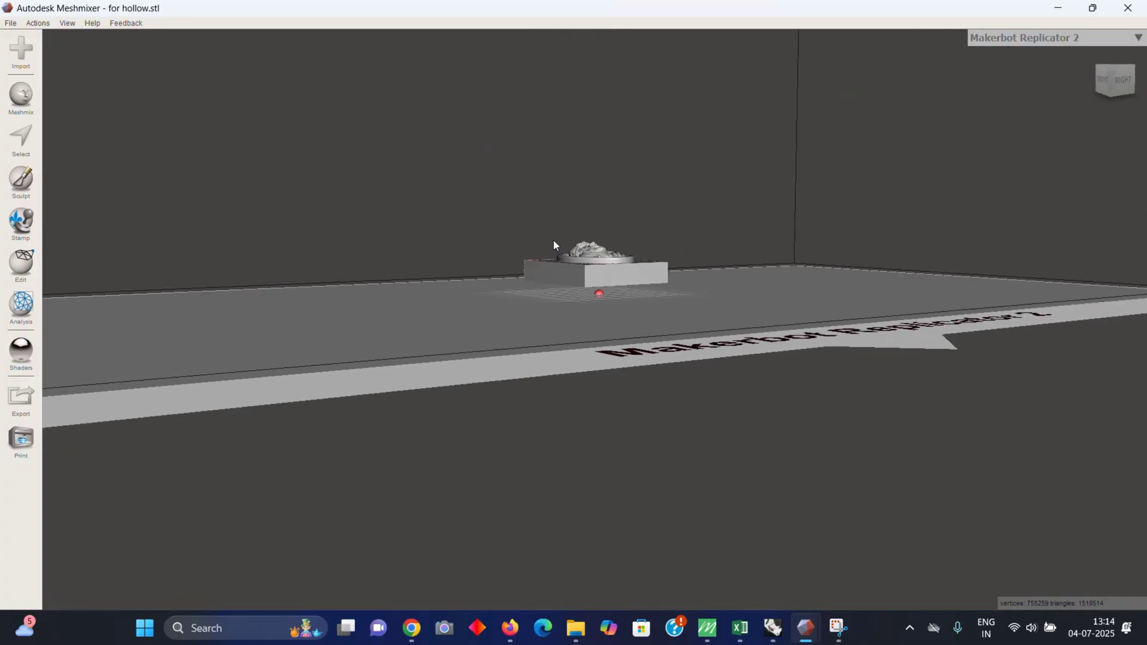
{"action": "right_click_drag", "start_coordinate": [554, 239], "coordinate": [450, 318]}
{"action": "scroll", "coordinate": [478, 305], "scroll_direction": "down", "scroll_amount": 6}
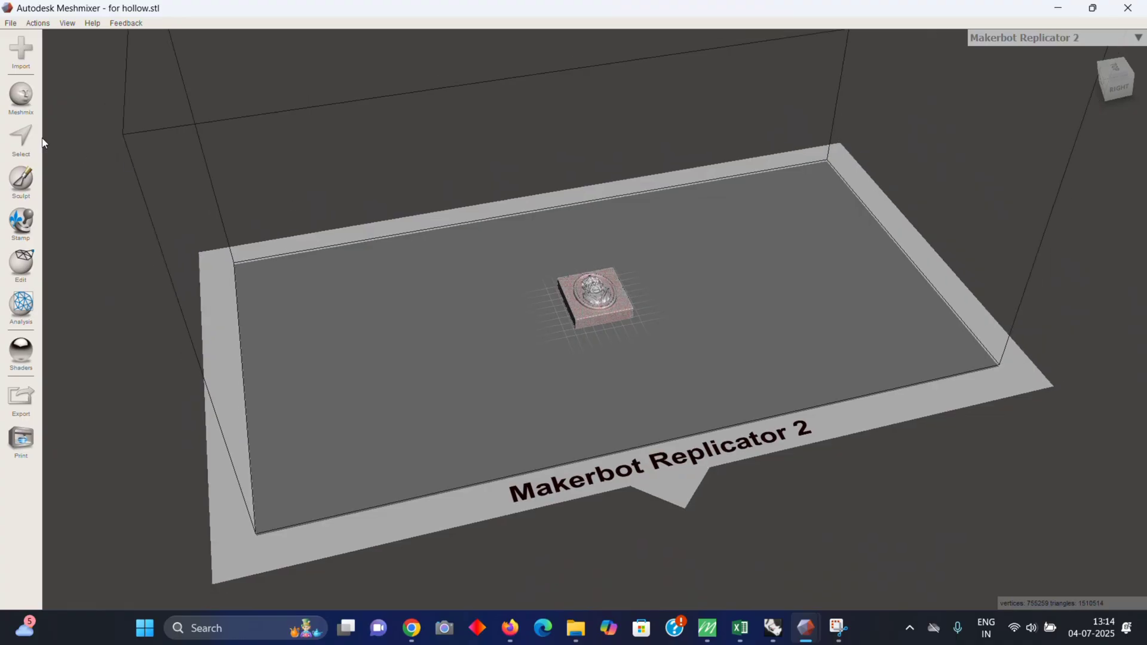
{"action": "left_click", "coordinate": [21, 263]}
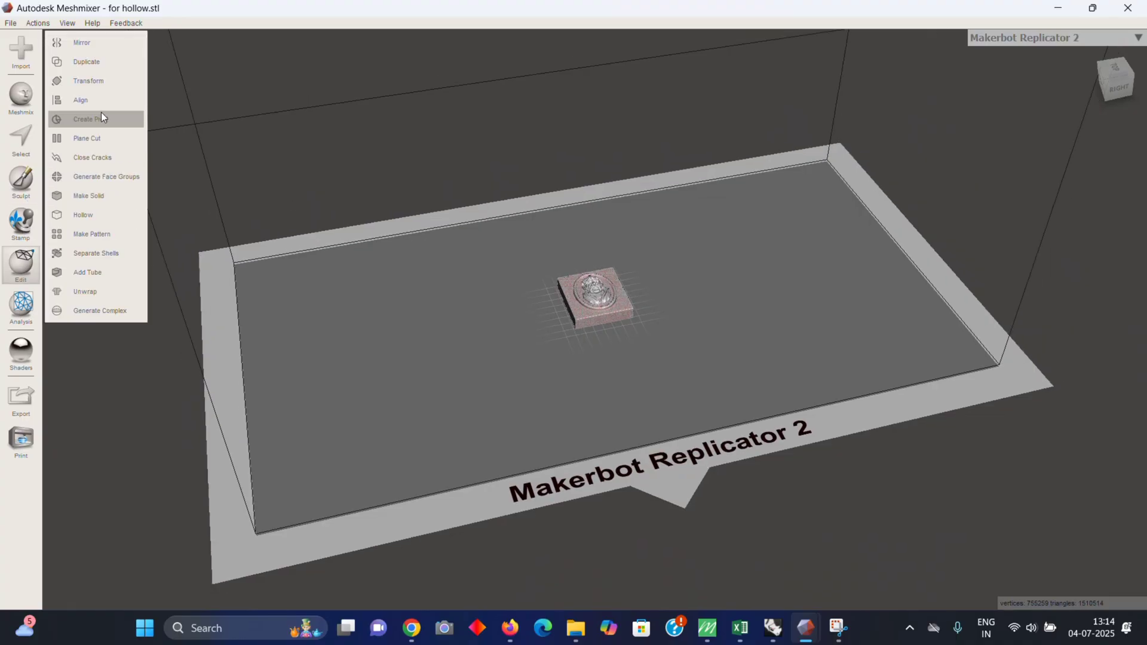
{"action": "left_click", "coordinate": [109, 84]}
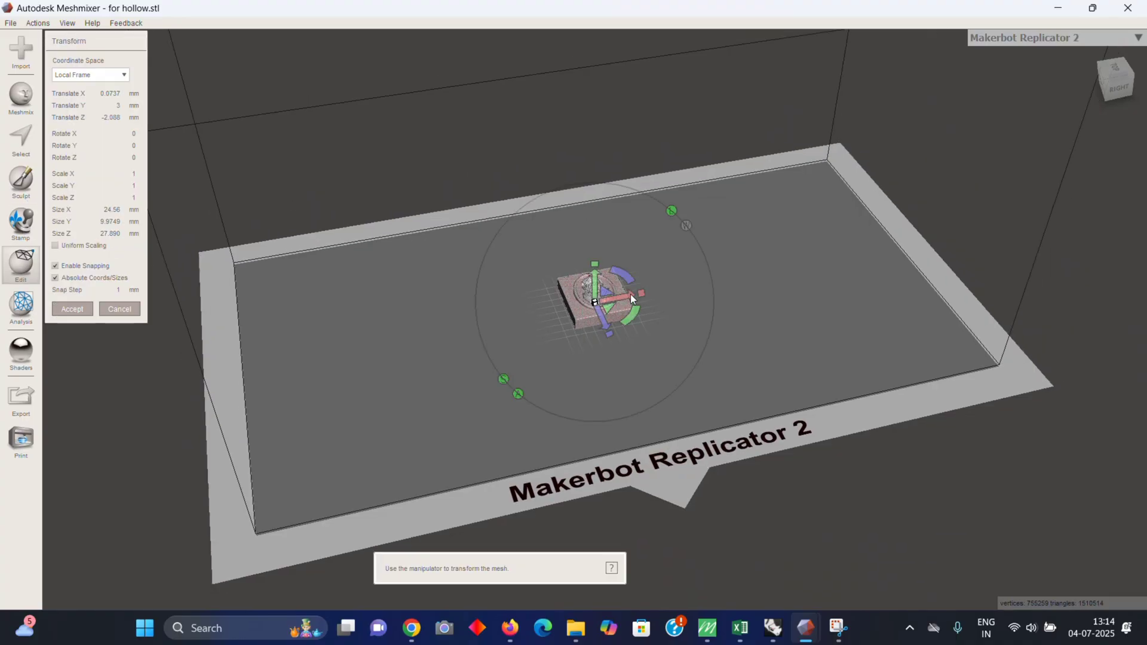
{"action": "left_click_drag", "start_coordinate": [634, 304], "coordinate": [147, 392]}
{"action": "scroll", "coordinate": [354, 424], "scroll_direction": "down", "scroll_amount": 1}
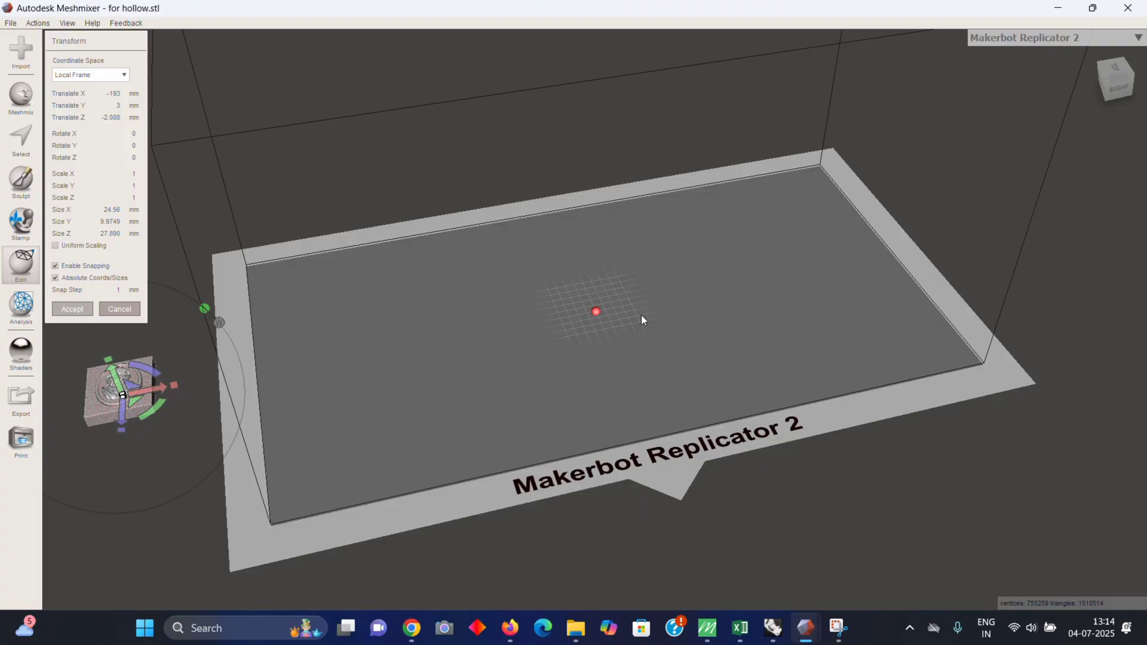
{"action": "key", "text": "Return"}
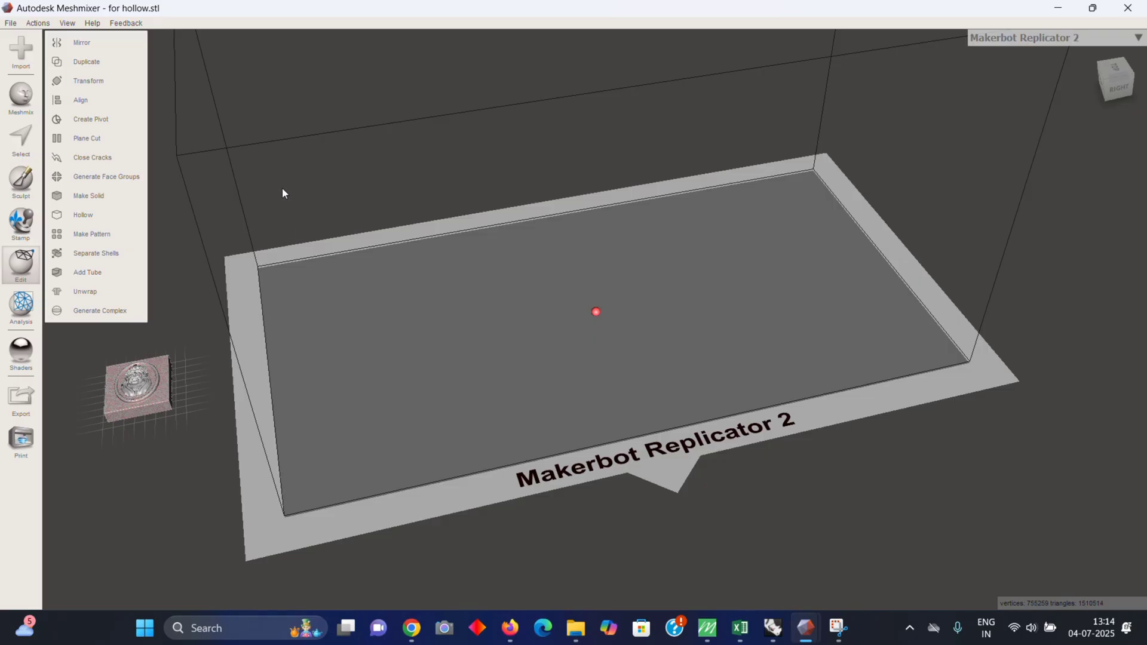
- Check the mesh's hollow underside, then export it to the Desktop in STL Binary Format as "hollow trial 1 finish"
{"action": "right_click_drag", "start_coordinate": [141, 356], "coordinate": [999, 277]}
{"action": "right_click_drag", "start_coordinate": [1020, 232], "coordinate": [762, 201]}
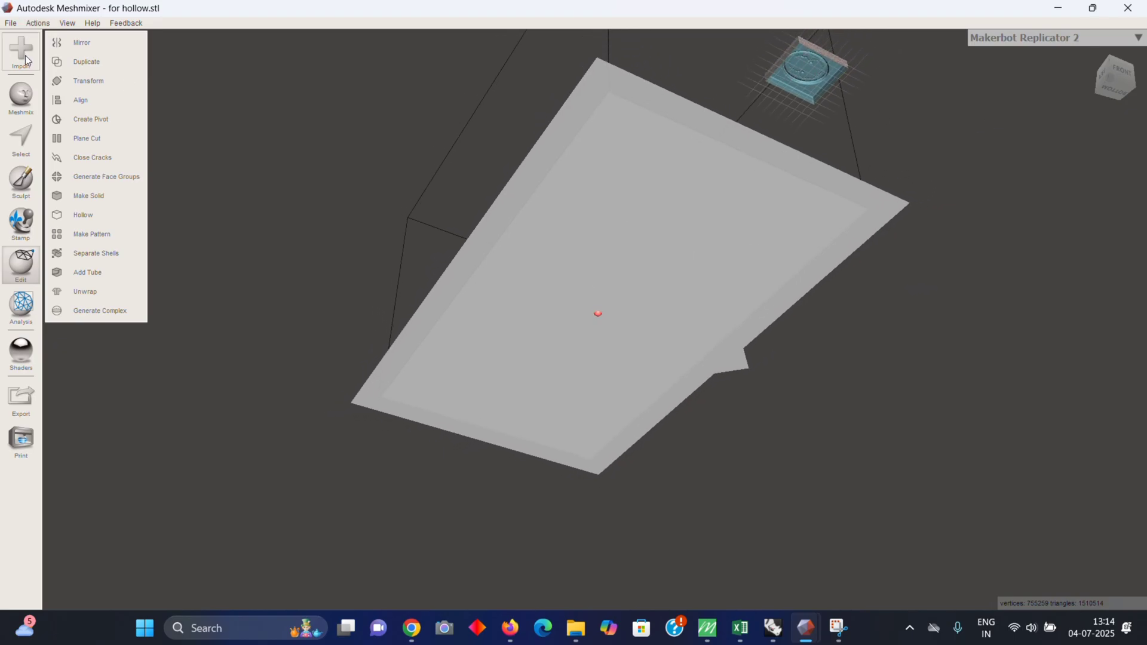
{"action": "left_click", "coordinate": [10, 23]}
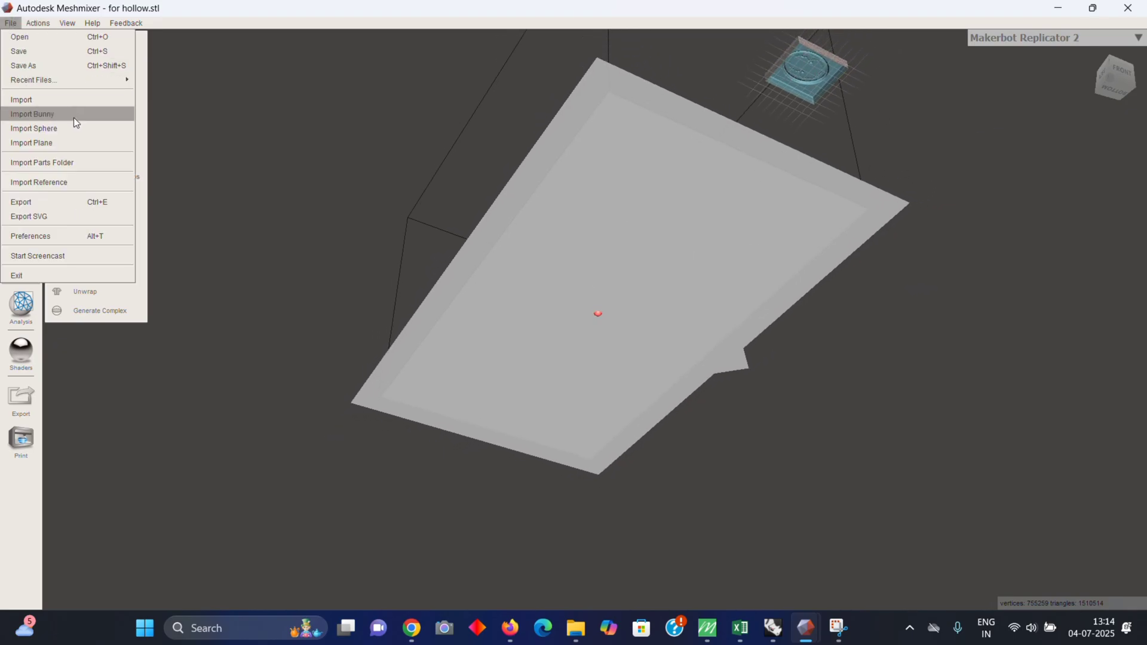
{"action": "left_click", "coordinate": [85, 202]}
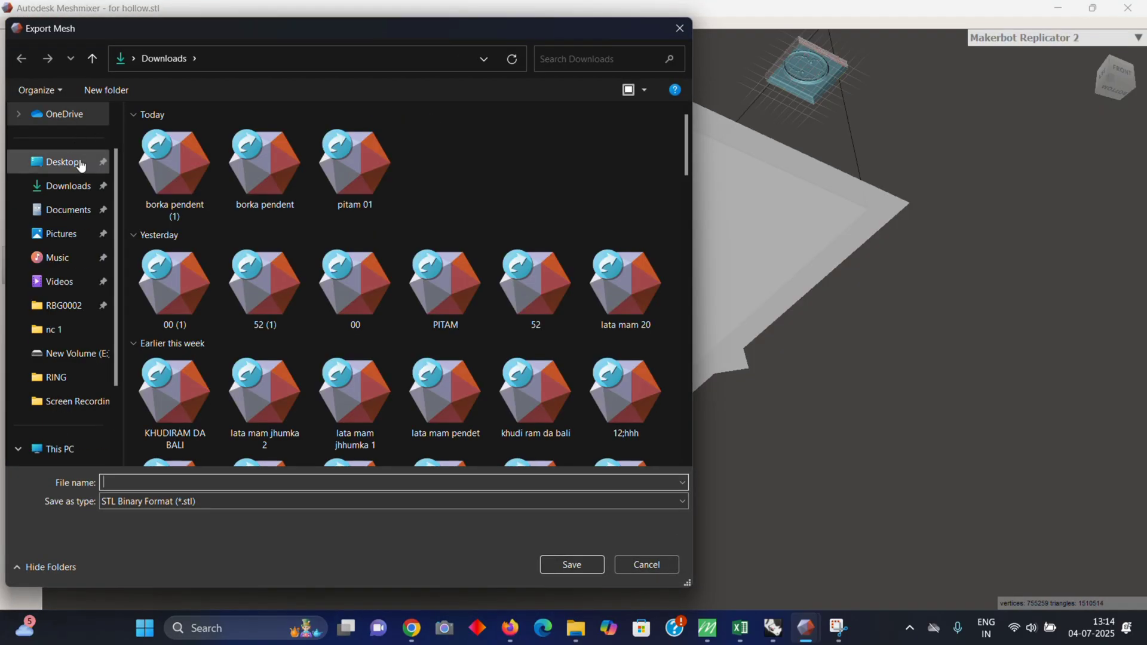
{"action": "left_click", "coordinate": [82, 165]}
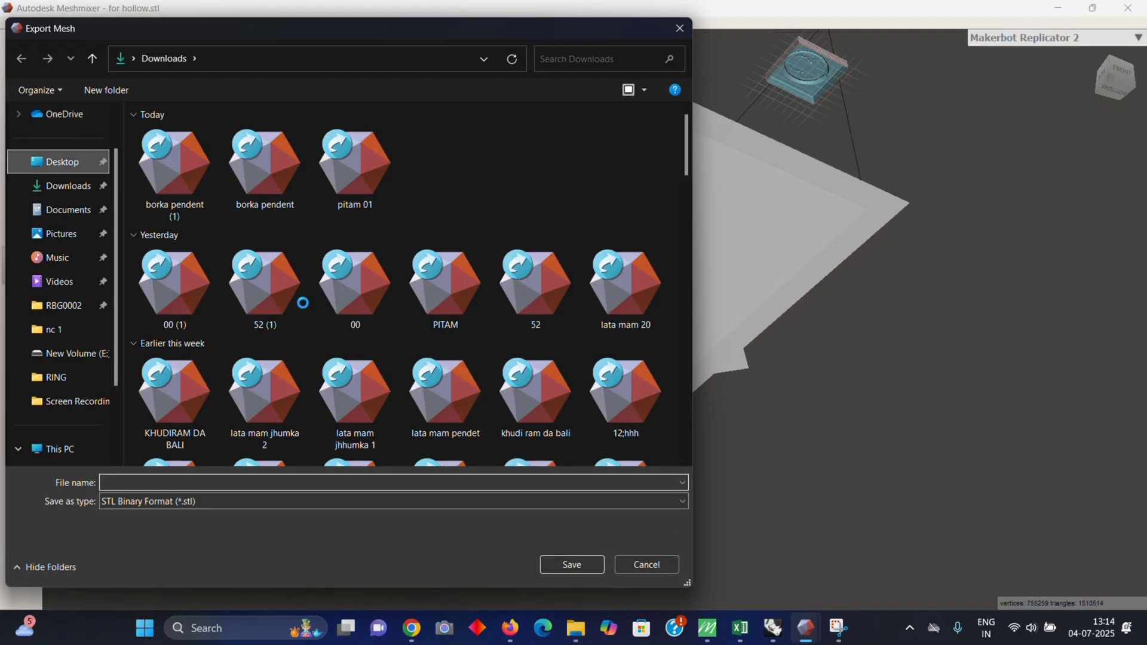
{"action": "left_click", "coordinate": [183, 485]}
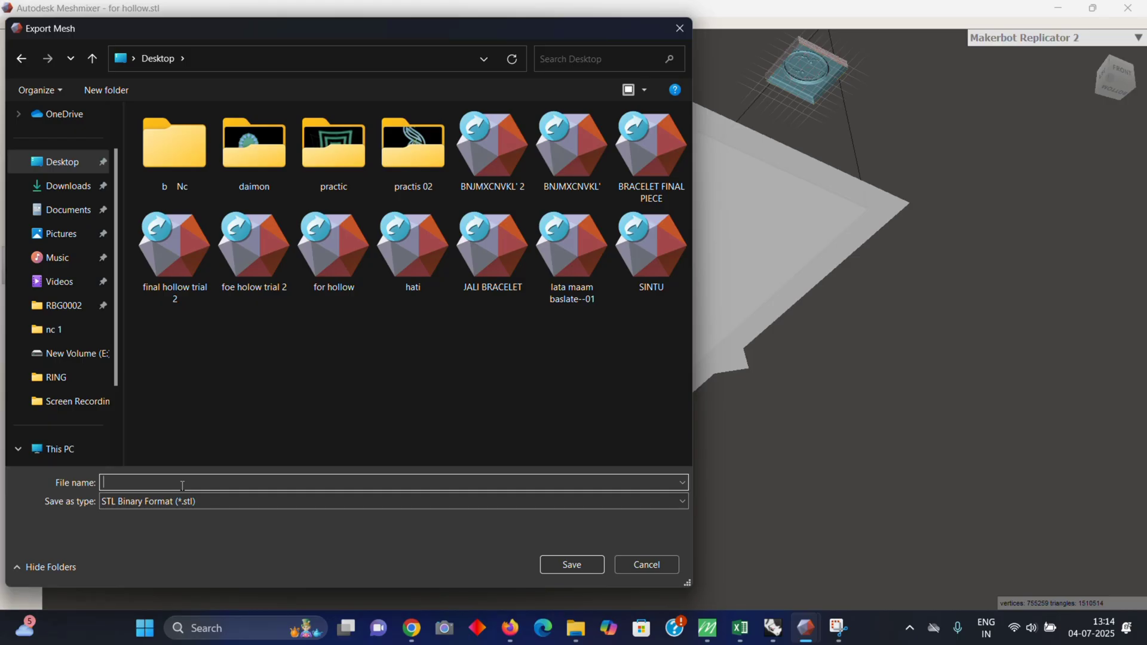
{"action": "type", "text": "hollow trial 1 finish"}
{"action": "key", "text": "Return"}
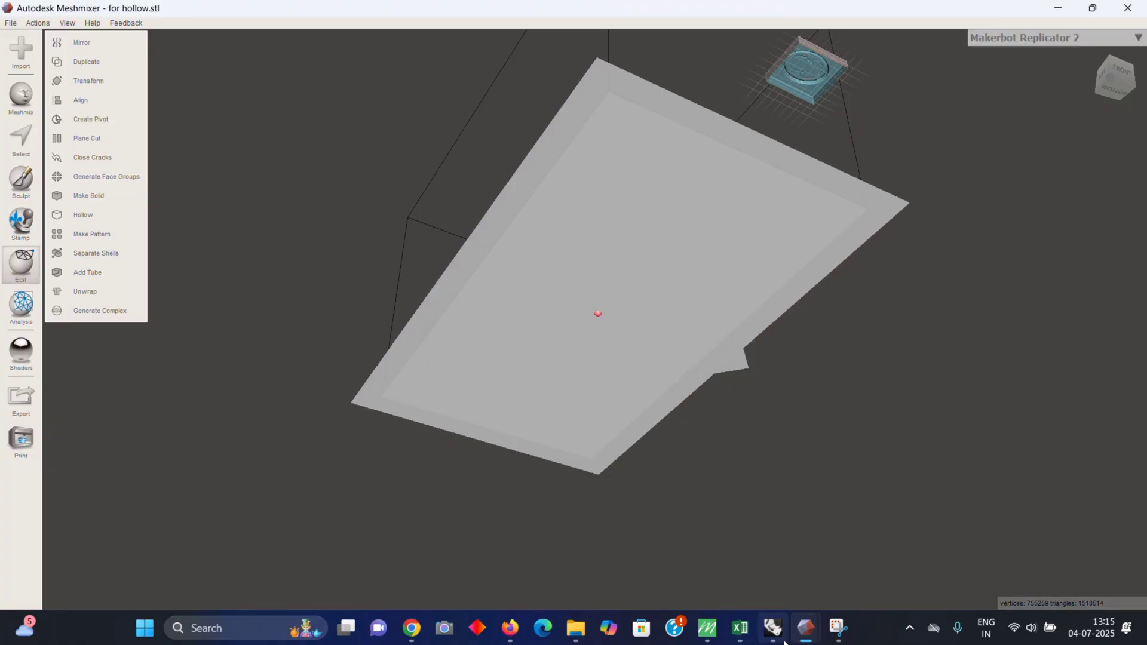
- Switch to the "borka pendent (1)" Rhino window and survey the existing pendant and box meshes in the Perspective view
{"action": "mouse_move", "coordinate": [773, 627]}
{"action": "left_click", "coordinate": [782, 578]}
{"action": "right_click_drag", "start_coordinate": [711, 394], "coordinate": [654, 365]}
{"action": "scroll", "coordinate": [611, 378], "scroll_direction": "down", "scroll_amount": 7}
{"action": "scroll", "coordinate": [610, 417], "scroll_direction": "down", "scroll_amount": 8}
{"action": "scroll", "coordinate": [520, 364], "scroll_direction": "up", "scroll_amount": 14}
{"action": "scroll", "coordinate": [498, 392], "scroll_direction": "up", "scroll_amount": 1}
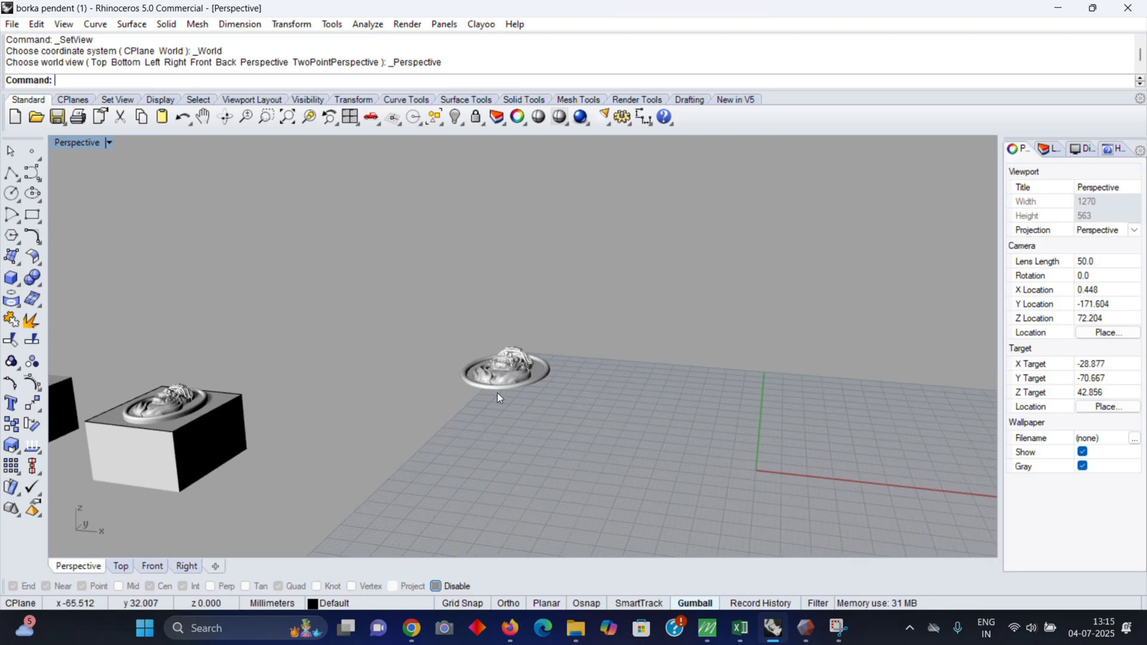
{"action": "right_click_drag", "start_coordinate": [498, 392], "coordinate": [520, 383]}
{"action": "scroll", "coordinate": [539, 292], "scroll_direction": "down", "scroll_amount": 8}
{"action": "scroll", "coordinate": [539, 292], "scroll_direction": "down", "scroll_amount": 7}
{"action": "scroll", "coordinate": [478, 383], "scroll_direction": "down", "scroll_amount": 4}
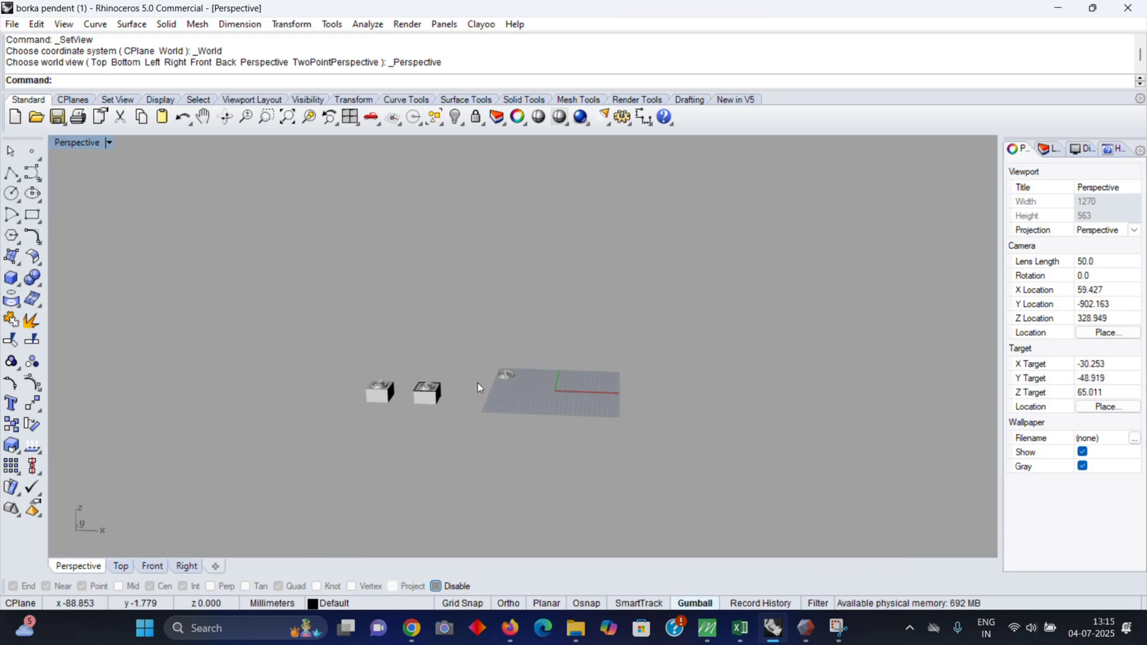
{"action": "right_click_drag", "start_coordinate": [522, 290], "coordinate": [544, 335]}
{"action": "scroll", "coordinate": [544, 336], "scroll_direction": "up", "scroll_amount": 7}
- Import "hollow trial 1 finish" from the Desktop as an STL in millimeters, with weld angle 22.5 degrees and Split disjoint meshes enabled
{"action": "type", "text": "Import"}
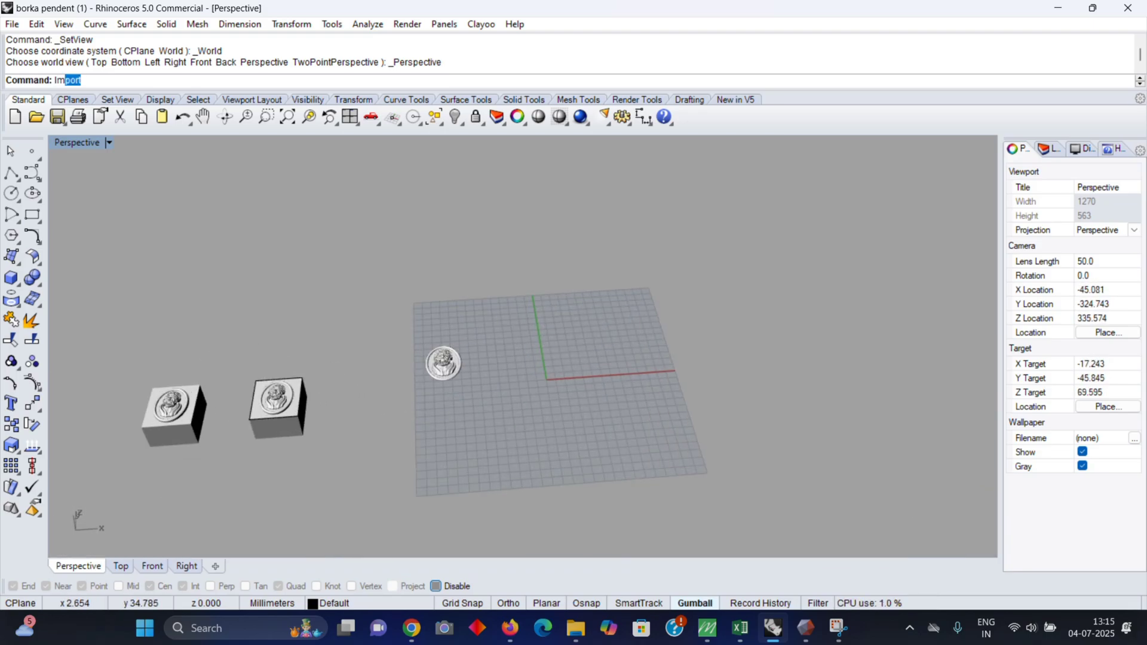
{"action": "key", "text": "Return"}
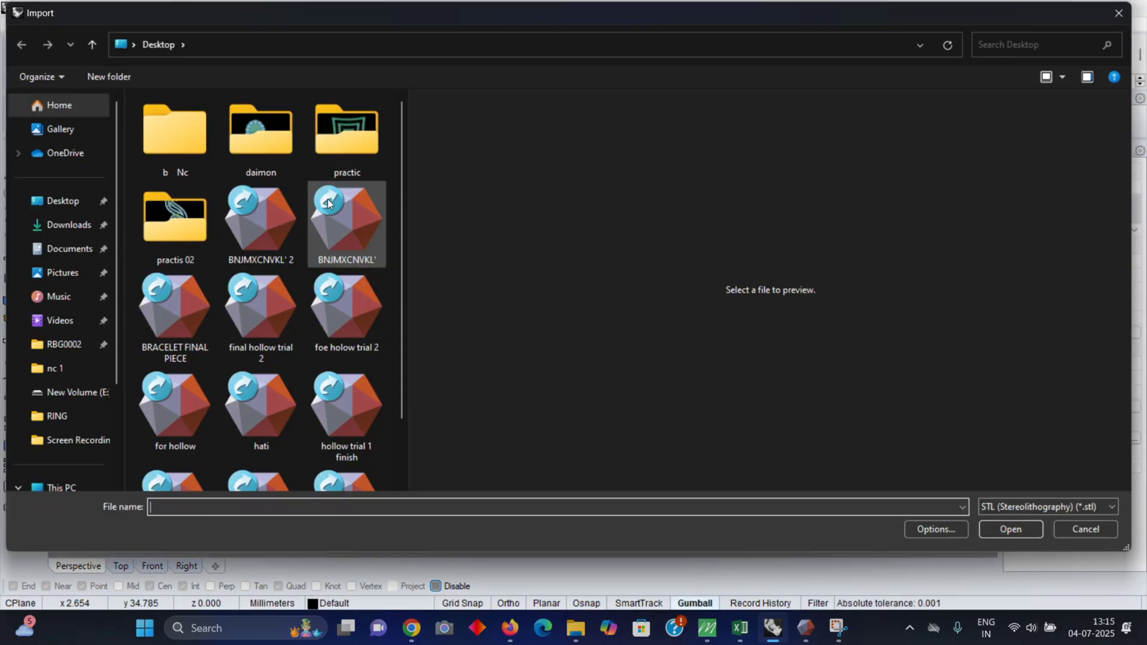
{"action": "left_click", "coordinate": [58, 200]}
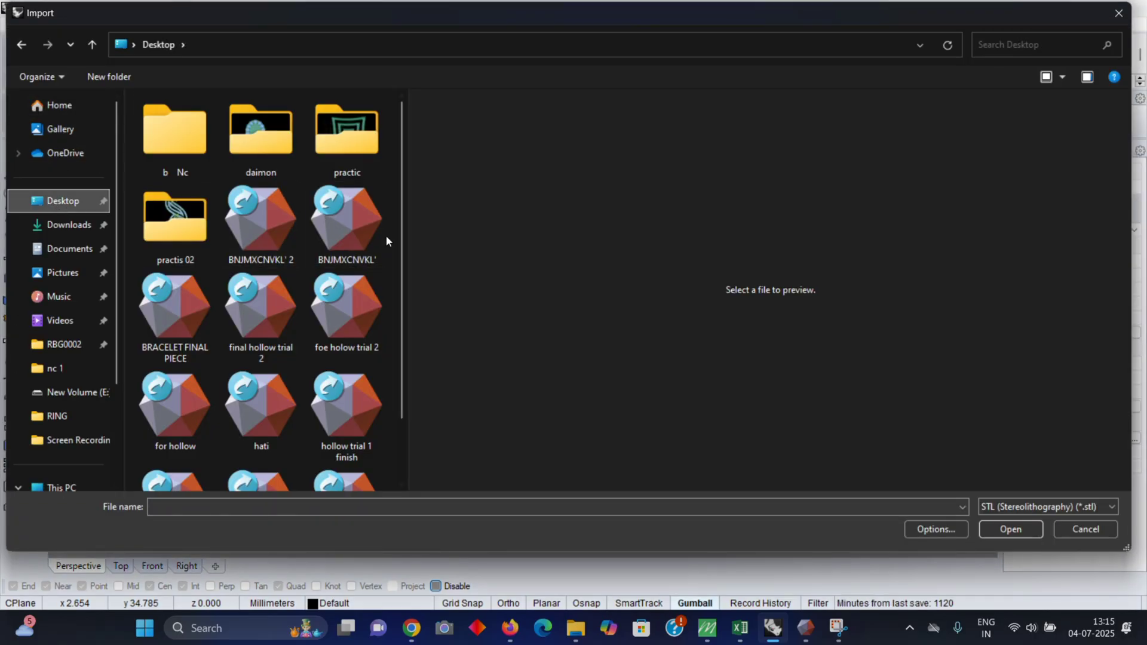
{"action": "left_click_drag", "start_coordinate": [409, 233], "coordinate": [723, 238]}
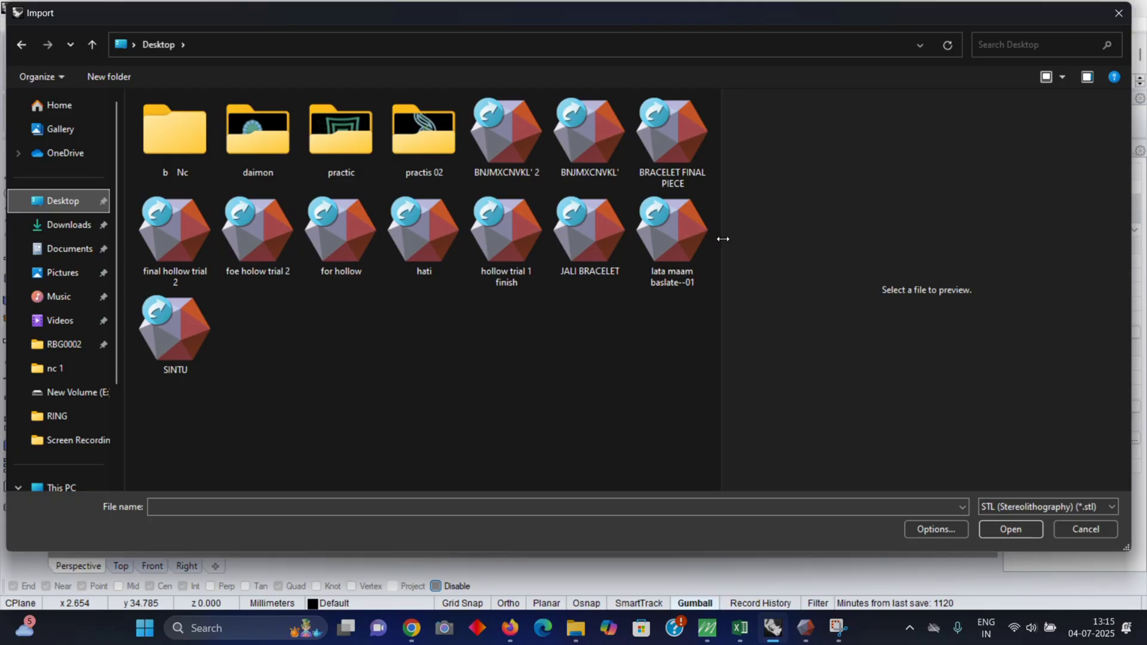
{"action": "left_click", "coordinate": [490, 226]}
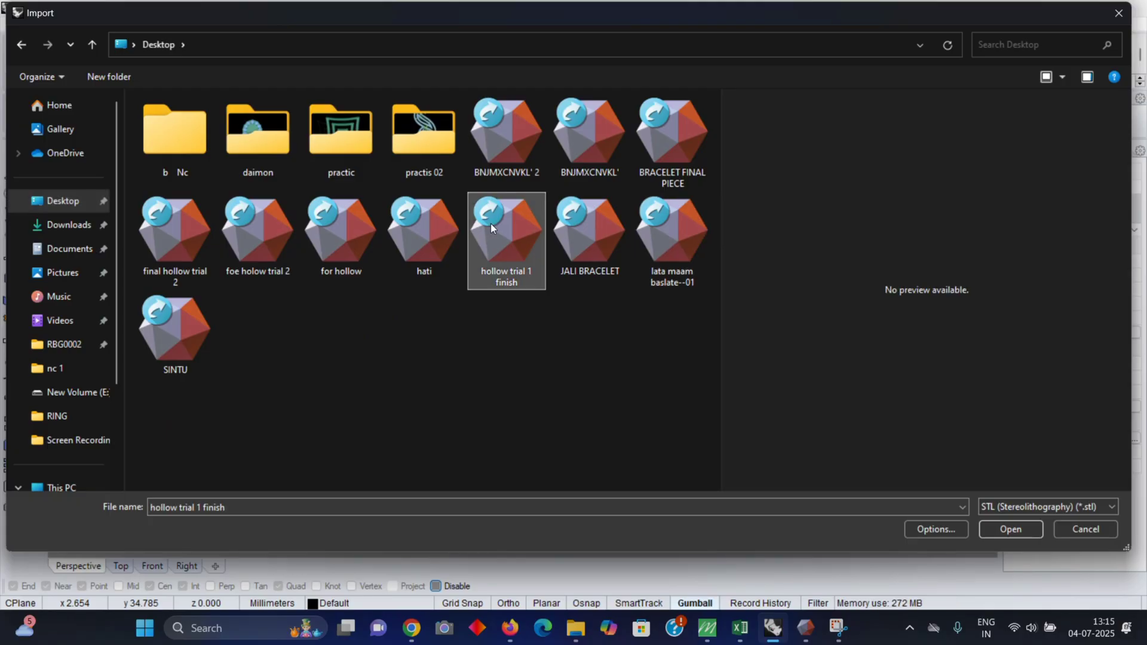
{"action": "double_click", "coordinate": [519, 224]}
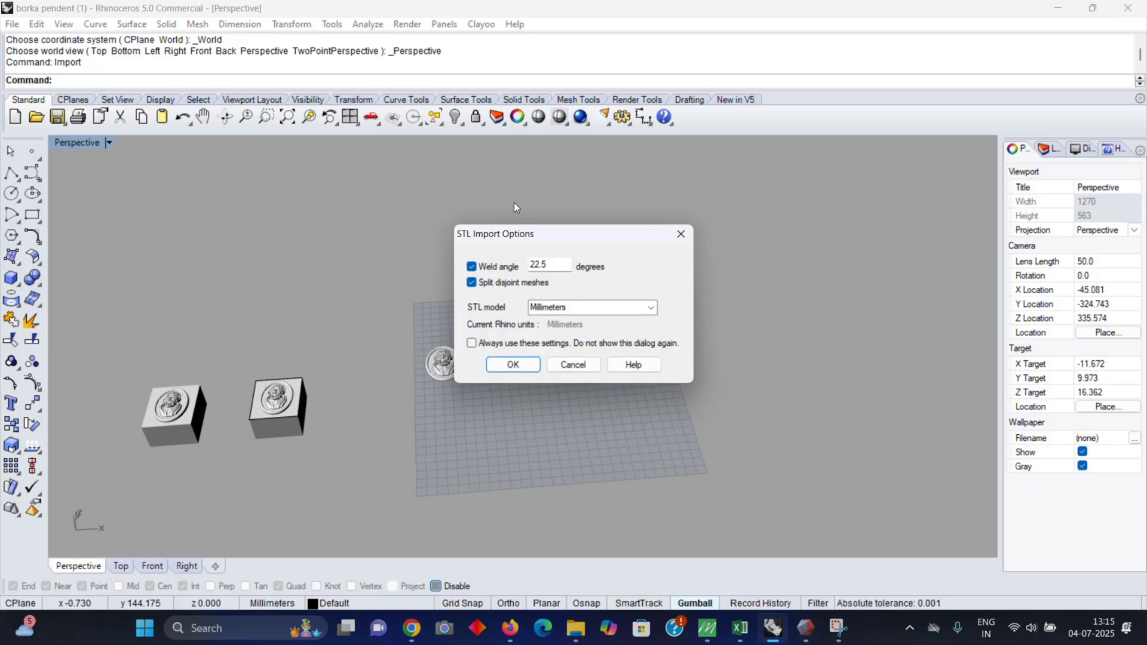
{"action": "left_click", "coordinate": [505, 364]}
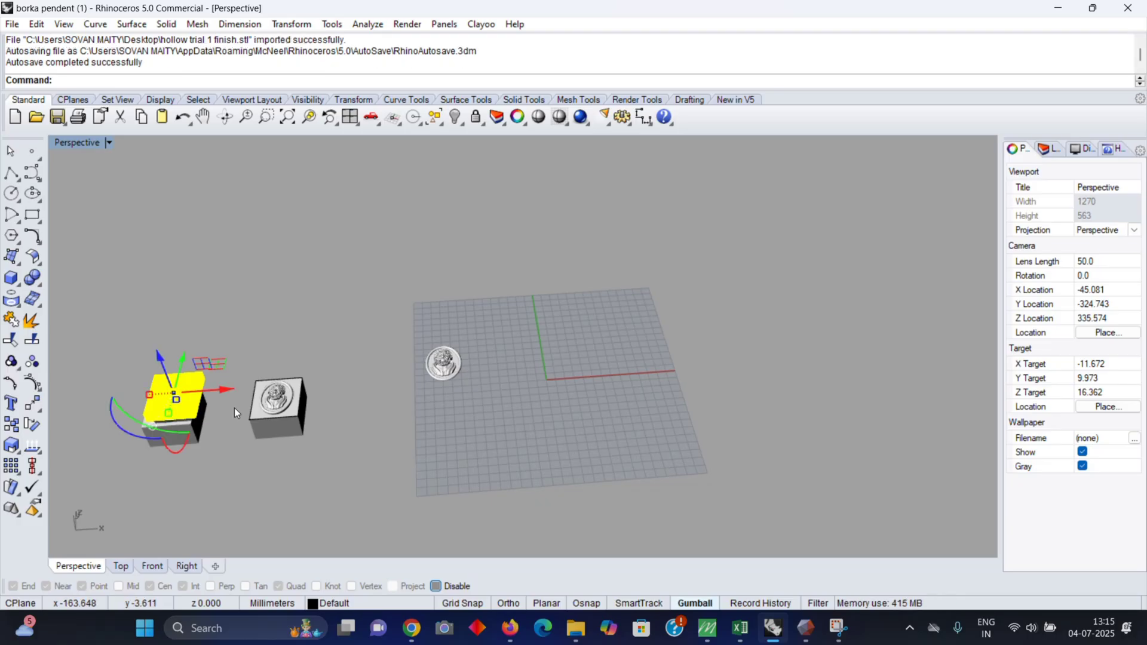
- Move the imported mesh along the X axis onto the construction grid just beside the origin, clear of the older box meshes
{"action": "key", "text": "alt"}
{"action": "left_click_drag", "start_coordinate": [222, 391], "coordinate": [620, 386]}
{"action": "left_click", "coordinate": [640, 305]}
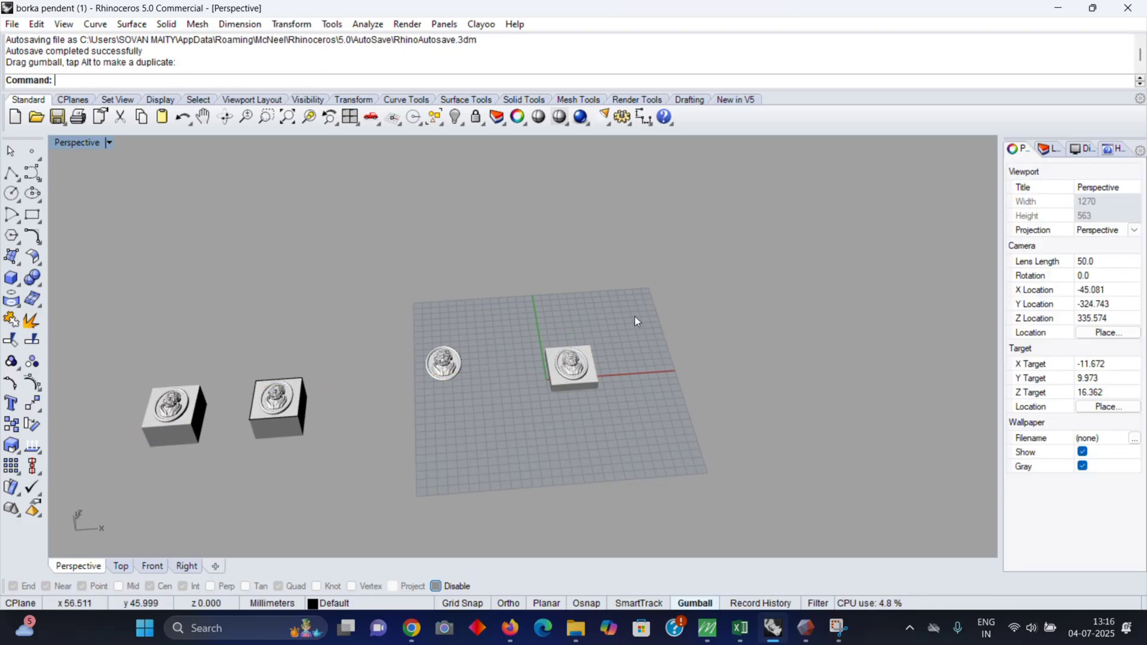
- Examine the imported mesh's hollow underside and the portrait relief on its upper face
{"action": "scroll", "coordinate": [509, 433], "scroll_direction": "up", "scroll_amount": 15}
{"action": "scroll", "coordinate": [528, 359], "scroll_direction": "down", "scroll_amount": 5}
{"action": "right_click_drag", "start_coordinate": [527, 358], "coordinate": [555, 209]}
{"action": "scroll", "coordinate": [618, 261], "scroll_direction": "up", "scroll_amount": 8}
{"action": "right_click_drag", "start_coordinate": [618, 261], "coordinate": [621, 253]}
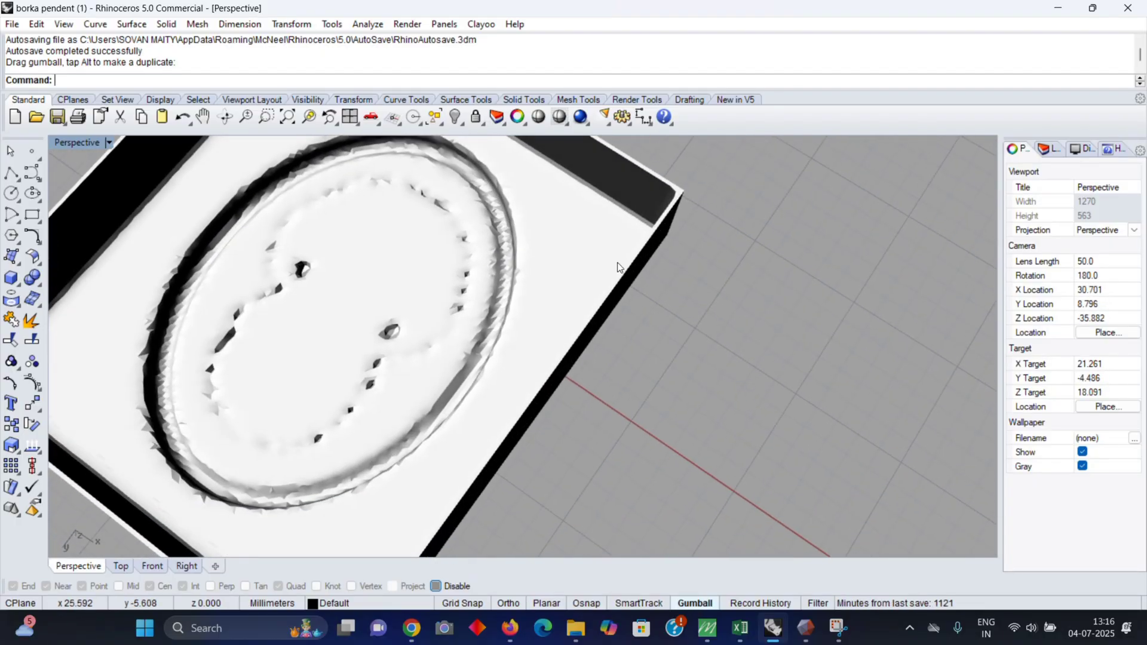
{"action": "scroll", "coordinate": [618, 263], "scroll_direction": "down", "scroll_amount": 10}
{"action": "right_click_drag", "start_coordinate": [634, 229], "coordinate": [654, 427]}
{"action": "scroll", "coordinate": [455, 452], "scroll_direction": "up", "scroll_amount": 13}
{"action": "scroll", "coordinate": [437, 449], "scroll_direction": "down", "scroll_amount": 4}
{"action": "scroll", "coordinate": [438, 448], "scroll_direction": "down", "scroll_amount": 5}
{"action": "scroll", "coordinate": [599, 438], "scroll_direction": "down", "scroll_amount": 4}
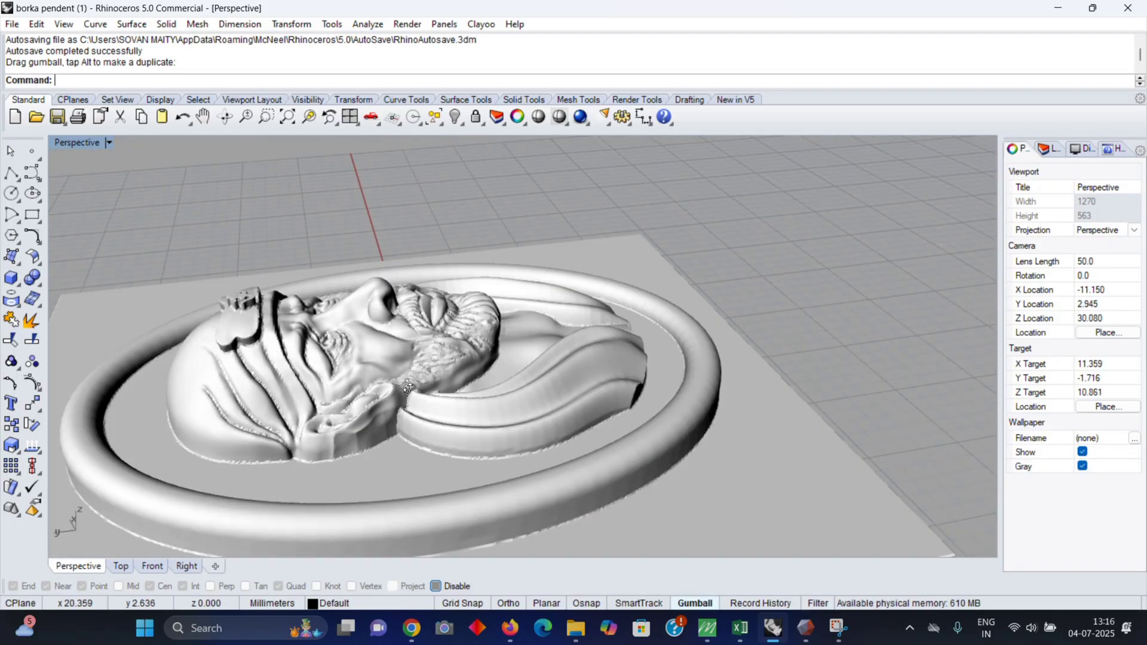
- Inspect the inner surface of the hollowed box up close, including the oval ring groove and the area behind the portrait
{"action": "scroll", "coordinate": [303, 468], "scroll_direction": "up", "scroll_amount": 7}
{"action": "right_click_drag", "start_coordinate": [302, 467], "coordinate": [480, 248]}
{"action": "scroll", "coordinate": [418, 434], "scroll_direction": "down", "scroll_amount": 7}
{"action": "scroll", "coordinate": [468, 436], "scroll_direction": "down", "scroll_amount": 8}
{"action": "scroll", "coordinate": [472, 450], "scroll_direction": "up", "scroll_amount": 8}
{"action": "scroll", "coordinate": [586, 472], "scroll_direction": "down", "scroll_amount": 3}
{"action": "scroll", "coordinate": [502, 267], "scroll_direction": "down", "scroll_amount": 12}
{"action": "scroll", "coordinate": [480, 247], "scroll_direction": "up", "scroll_amount": 15}
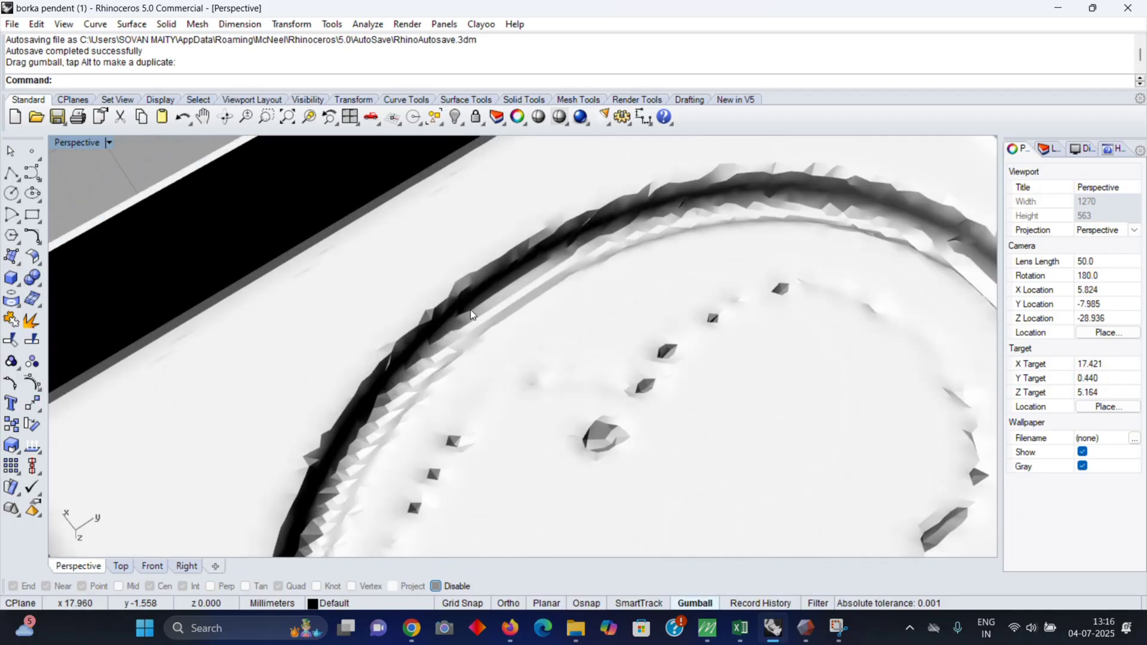
{"action": "scroll", "coordinate": [512, 269], "scroll_direction": "down", "scroll_amount": 5}
{"action": "scroll", "coordinate": [513, 269], "scroll_direction": "down", "scroll_amount": 6}
{"action": "right_click_drag", "start_coordinate": [583, 331], "coordinate": [569, 377]}
{"action": "scroll", "coordinate": [568, 377], "scroll_direction": "up", "scroll_amount": 13}
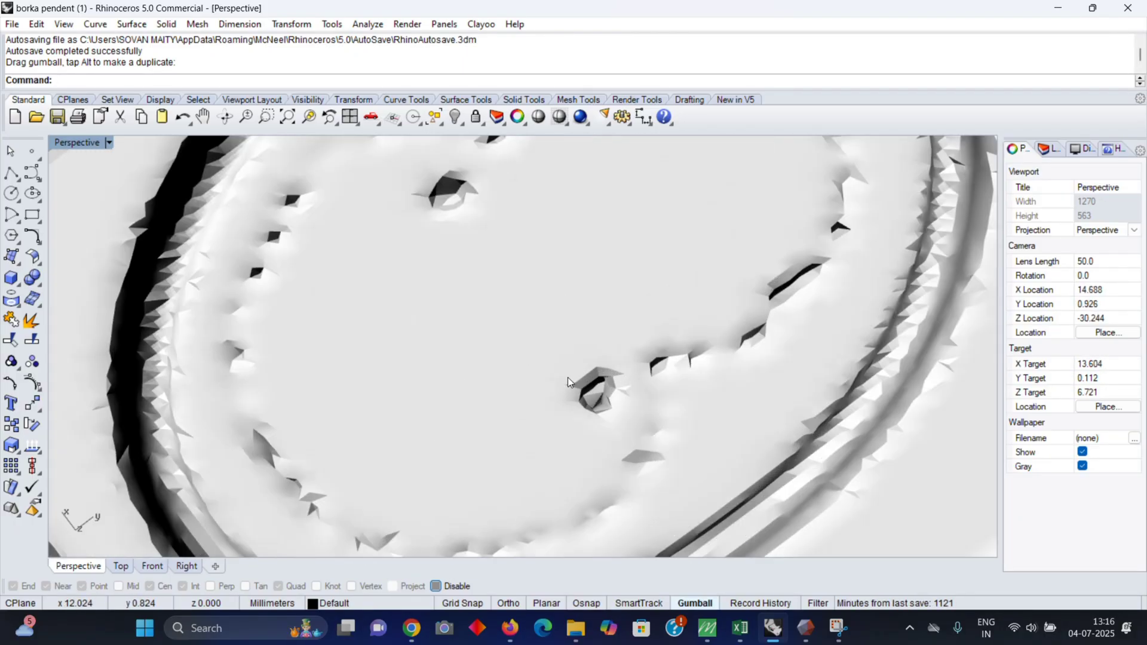
{"action": "scroll", "coordinate": [521, 369], "scroll_direction": "down", "scroll_amount": 13}
{"action": "scroll", "coordinate": [576, 297], "scroll_direction": "down", "scroll_amount": 7}
{"action": "right_click_drag", "start_coordinate": [576, 297], "coordinate": [568, 268]}
{"action": "scroll", "coordinate": [529, 276], "scroll_direction": "up", "scroll_amount": 5}
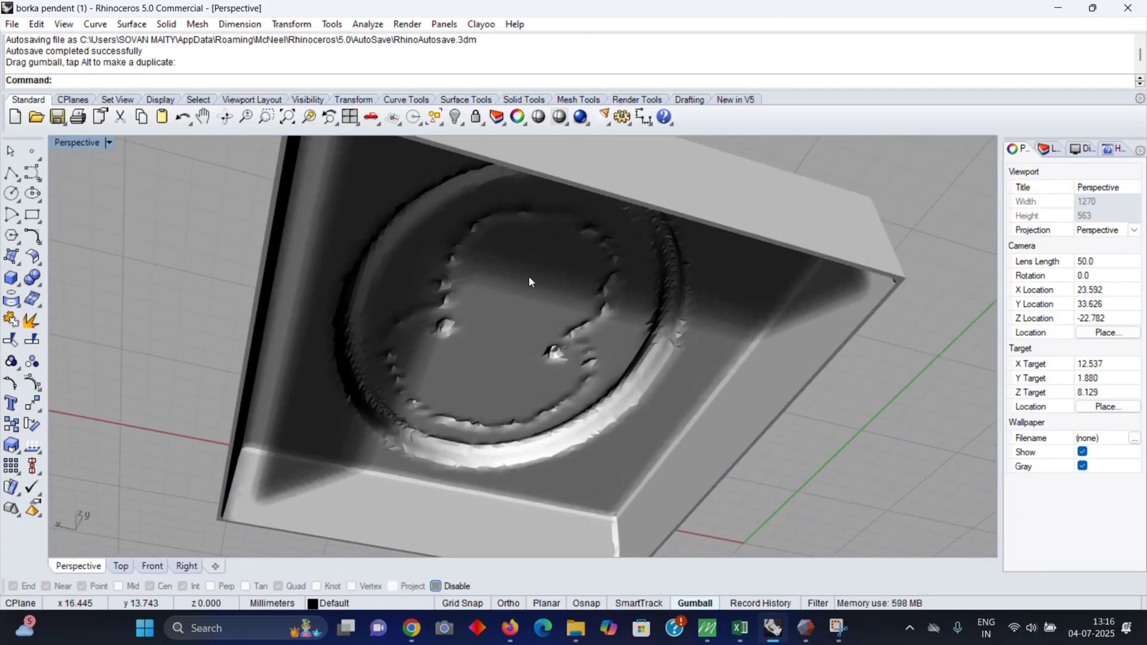
{"action": "scroll", "coordinate": [529, 276], "scroll_direction": "down", "scroll_amount": 6}
{"action": "scroll", "coordinate": [687, 342], "scroll_direction": "down", "scroll_amount": 8}
{"action": "right_click_drag", "start_coordinate": [688, 342], "coordinate": [551, 390]}
{"action": "scroll", "coordinate": [614, 310], "scroll_direction": "up", "scroll_amount": 10}
{"action": "scroll", "coordinate": [432, 368], "scroll_direction": "down", "scroll_amount": 3}
{"action": "scroll", "coordinate": [432, 368], "scroll_direction": "down", "scroll_amount": 12}
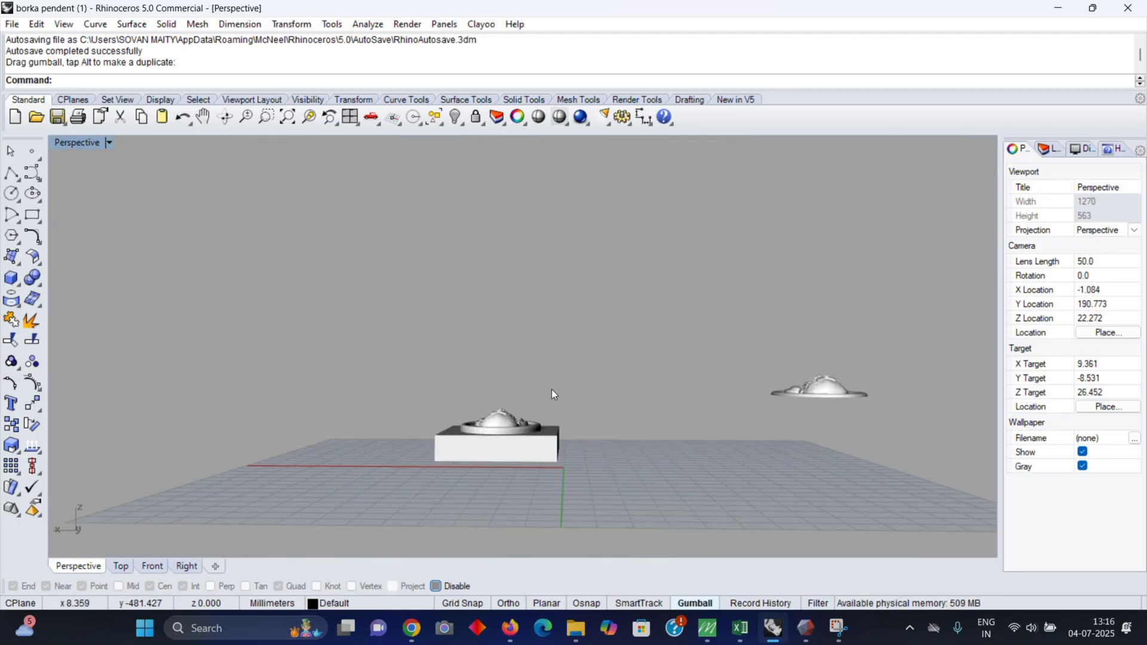
- Examine the hollowed back of the separate oval pendant to compare it with the box mesh's cavity
{"action": "scroll", "coordinate": [580, 402], "scroll_direction": "down", "scroll_amount": 3}
{"action": "right_click_drag", "start_coordinate": [680, 411], "coordinate": [669, 453]}
{"action": "scroll", "coordinate": [723, 400], "scroll_direction": "up", "scroll_amount": 5}
{"action": "scroll", "coordinate": [723, 401], "scroll_direction": "up", "scroll_amount": 12}
{"action": "right_click_drag", "start_coordinate": [685, 520], "coordinate": [682, 197]}
{"action": "scroll", "coordinate": [679, 291], "scroll_direction": "down", "scroll_amount": 5}
{"action": "scroll", "coordinate": [716, 389], "scroll_direction": "up", "scroll_amount": 4}
{"action": "scroll", "coordinate": [603, 407], "scroll_direction": "up", "scroll_amount": 2}
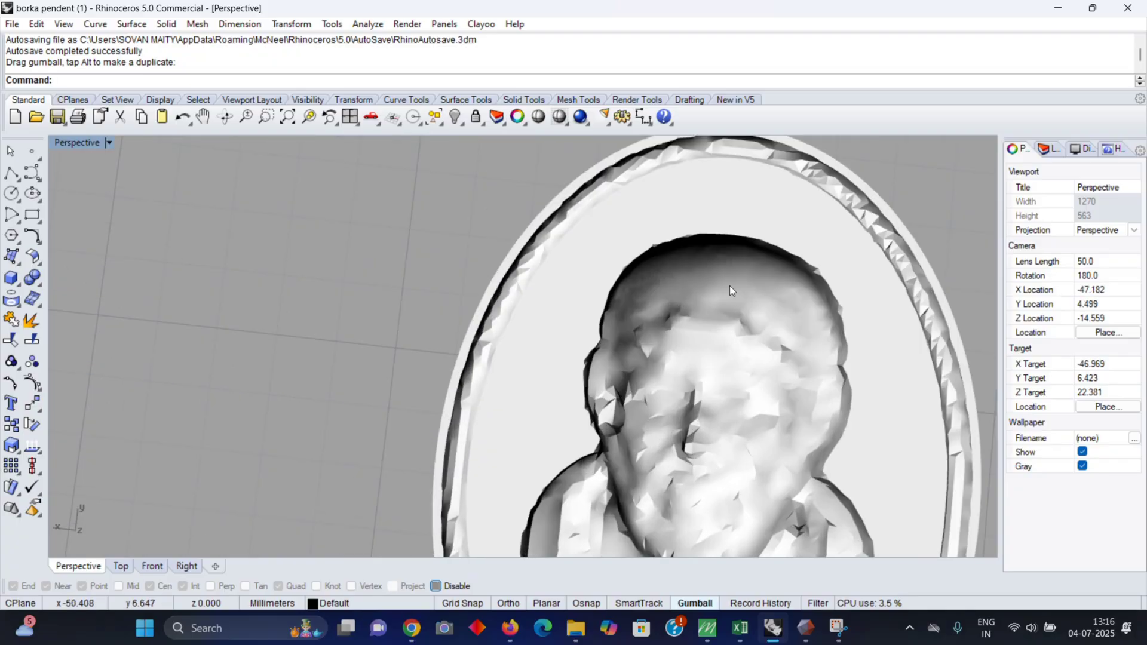
{"action": "scroll", "coordinate": [628, 242], "scroll_direction": "down", "scroll_amount": 10}
{"action": "right_click_drag", "start_coordinate": [651, 345], "coordinate": [643, 263]}
{"action": "scroll", "coordinate": [643, 263], "scroll_direction": "up", "scroll_amount": 5}
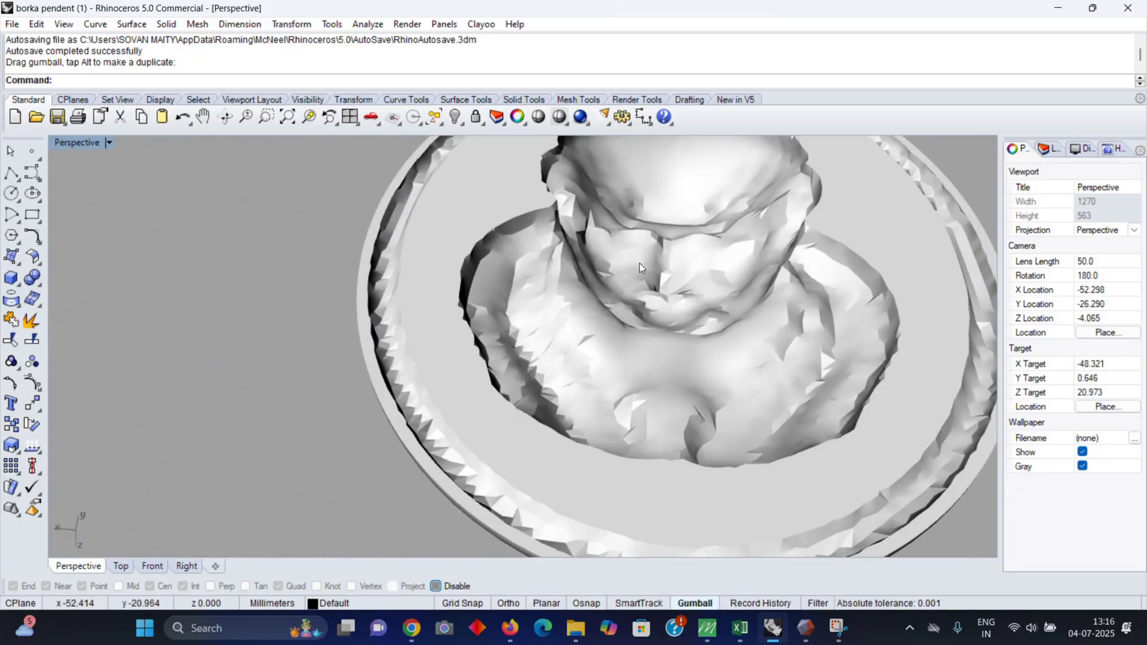
{"action": "scroll", "coordinate": [610, 361], "scroll_direction": "down", "scroll_amount": 3}
{"action": "right_click_drag", "start_coordinate": [663, 353], "coordinate": [908, 431], "text": "shift"}
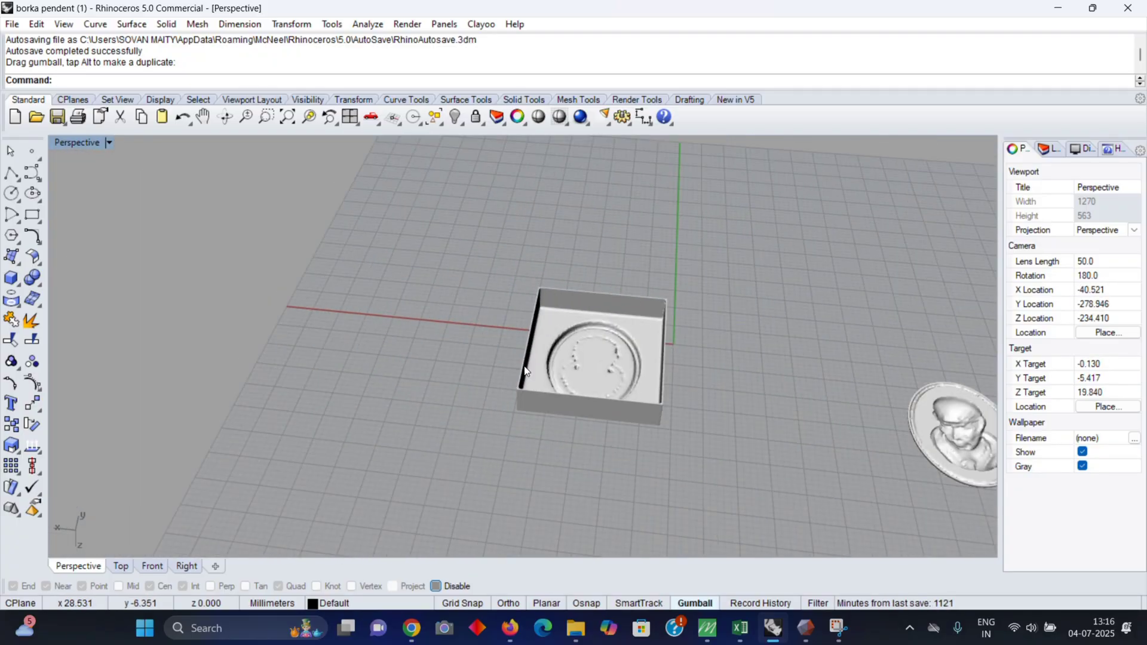
- Recheck the imported box mesh's walls and cavity from below
{"action": "scroll", "coordinate": [622, 352], "scroll_direction": "up", "scroll_amount": 10}
{"action": "left_click", "coordinate": [605, 307]}
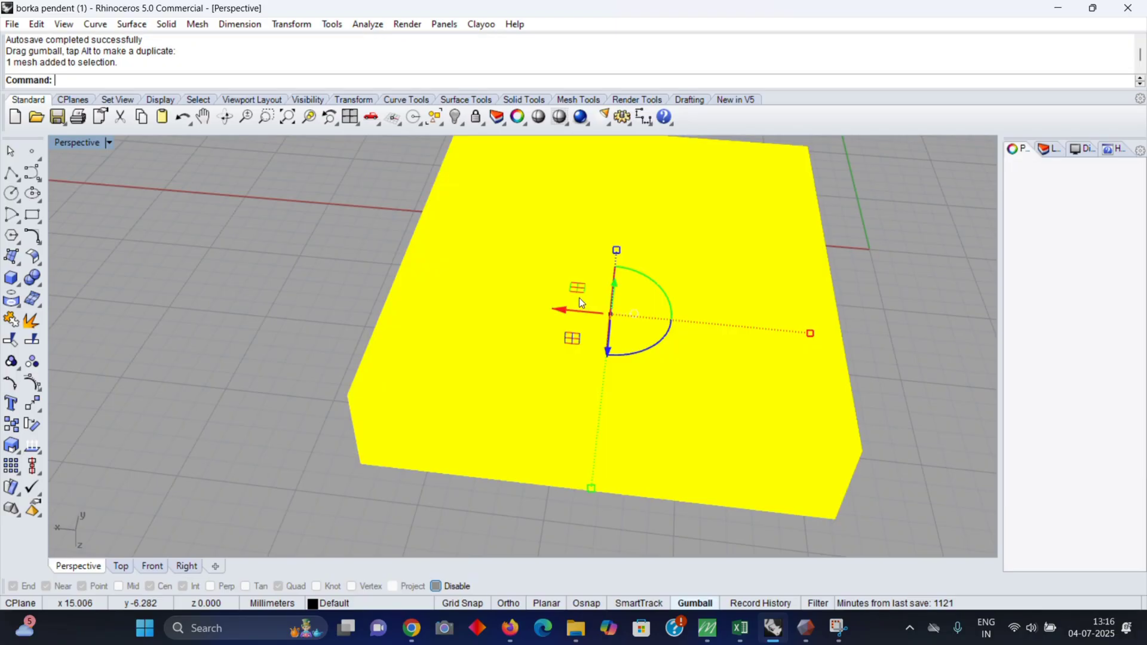
{"action": "scroll", "coordinate": [579, 298], "scroll_direction": "down", "scroll_amount": 5}
{"action": "right_click_drag", "start_coordinate": [579, 297], "coordinate": [661, 364]}
{"action": "scroll", "coordinate": [621, 338], "scroll_direction": "up", "scroll_amount": 8}
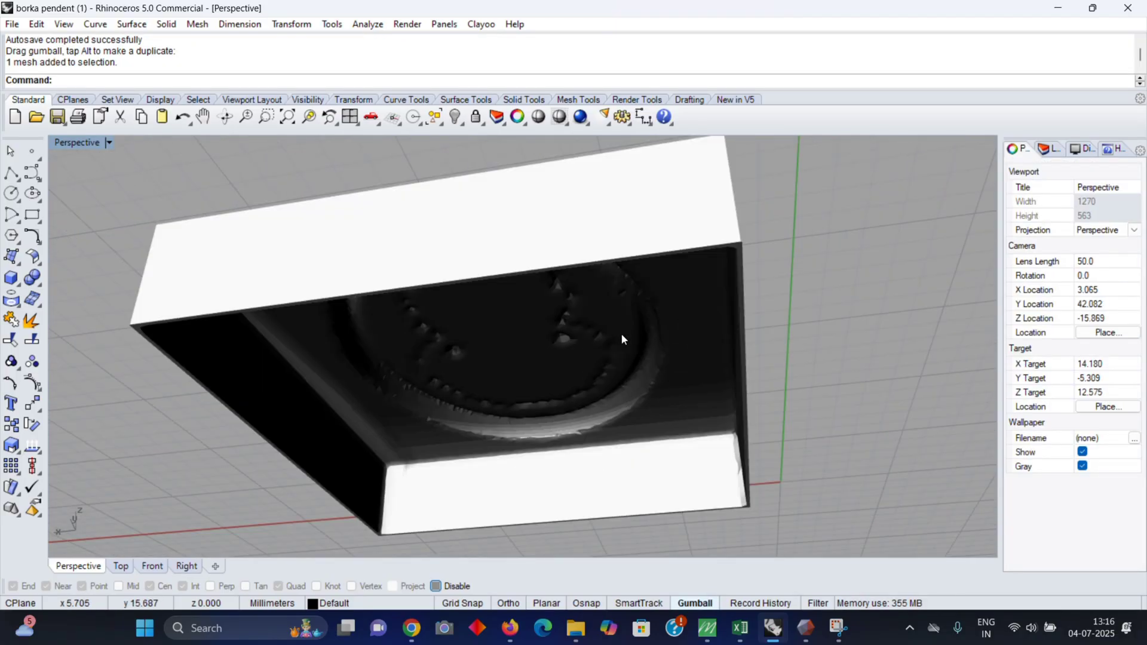
{"action": "scroll", "coordinate": [621, 334], "scroll_direction": "down", "scroll_amount": 3}
- Inspect the portrait's face, ear, turban and robe details on the box mesh up close for surface quality
{"action": "right_click_drag", "start_coordinate": [622, 268], "coordinate": [649, 390]}
{"action": "scroll", "coordinate": [617, 311], "scroll_direction": "down", "scroll_amount": 5}
{"action": "scroll", "coordinate": [546, 417], "scroll_direction": "up", "scroll_amount": 8}
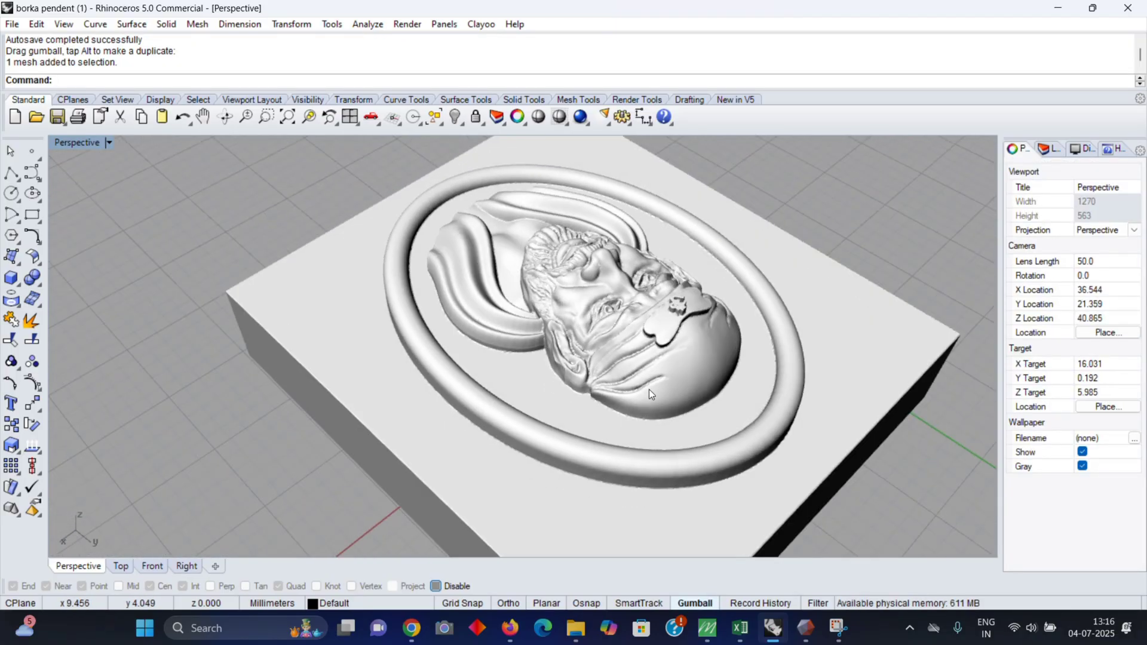
{"action": "scroll", "coordinate": [649, 389], "scroll_direction": "up", "scroll_amount": 12}
{"action": "scroll", "coordinate": [561, 333], "scroll_direction": "down", "scroll_amount": 9}
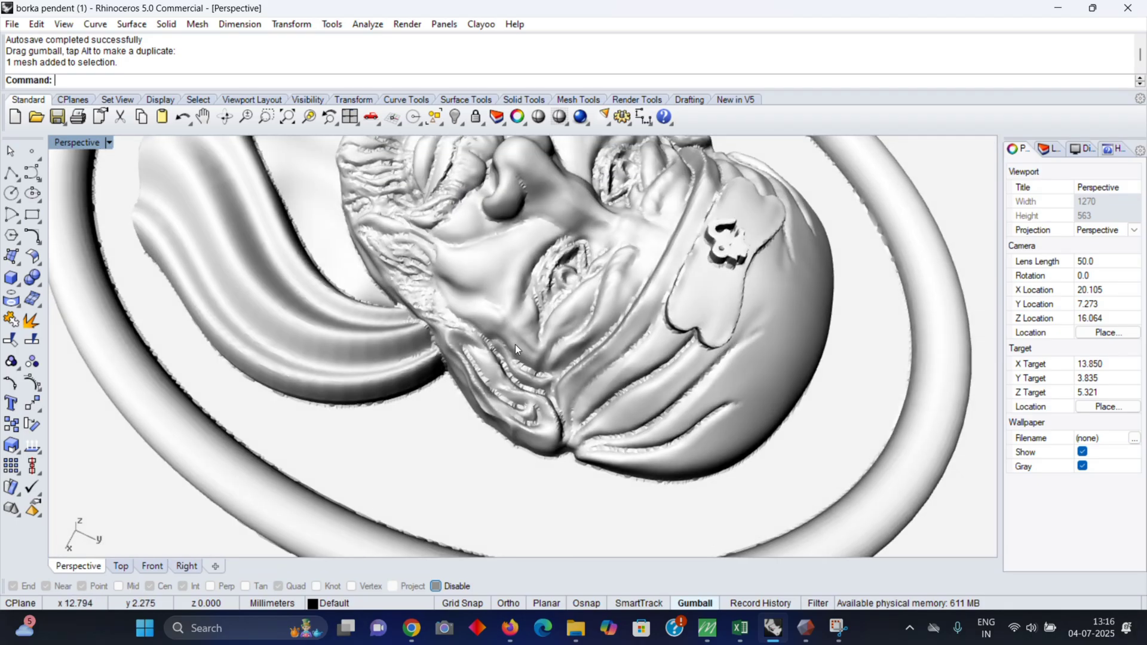
{"action": "right_click_drag", "start_coordinate": [515, 344], "coordinate": [488, 370]}
{"action": "scroll", "coordinate": [489, 371], "scroll_direction": "up", "scroll_amount": 8}
{"action": "scroll", "coordinate": [505, 368], "scroll_direction": "down", "scroll_amount": 14}
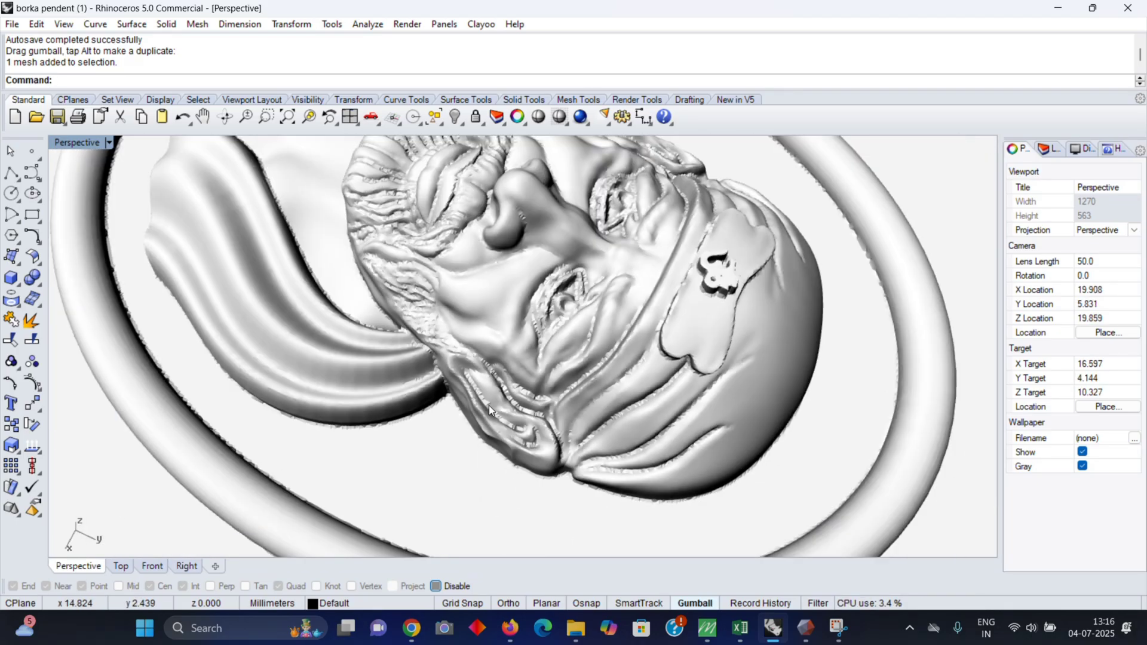
{"action": "right_click_drag", "start_coordinate": [574, 211], "coordinate": [579, 239]}
{"action": "scroll", "coordinate": [578, 239], "scroll_direction": "up", "scroll_amount": 3}
{"action": "scroll", "coordinate": [579, 239], "scroll_direction": "up", "scroll_amount": 18}
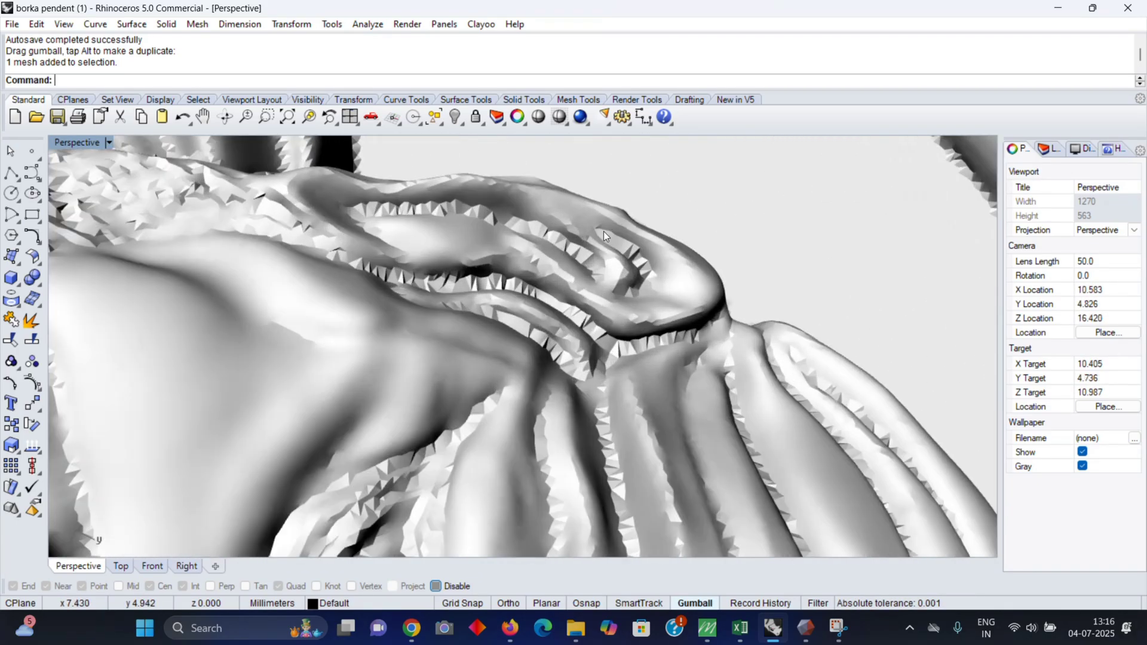
{"action": "scroll", "coordinate": [604, 232], "scroll_direction": "down", "scroll_amount": 6}
{"action": "right_click_drag", "start_coordinate": [534, 281], "coordinate": [534, 383]}
{"action": "scroll", "coordinate": [464, 318], "scroll_direction": "down", "scroll_amount": 10}
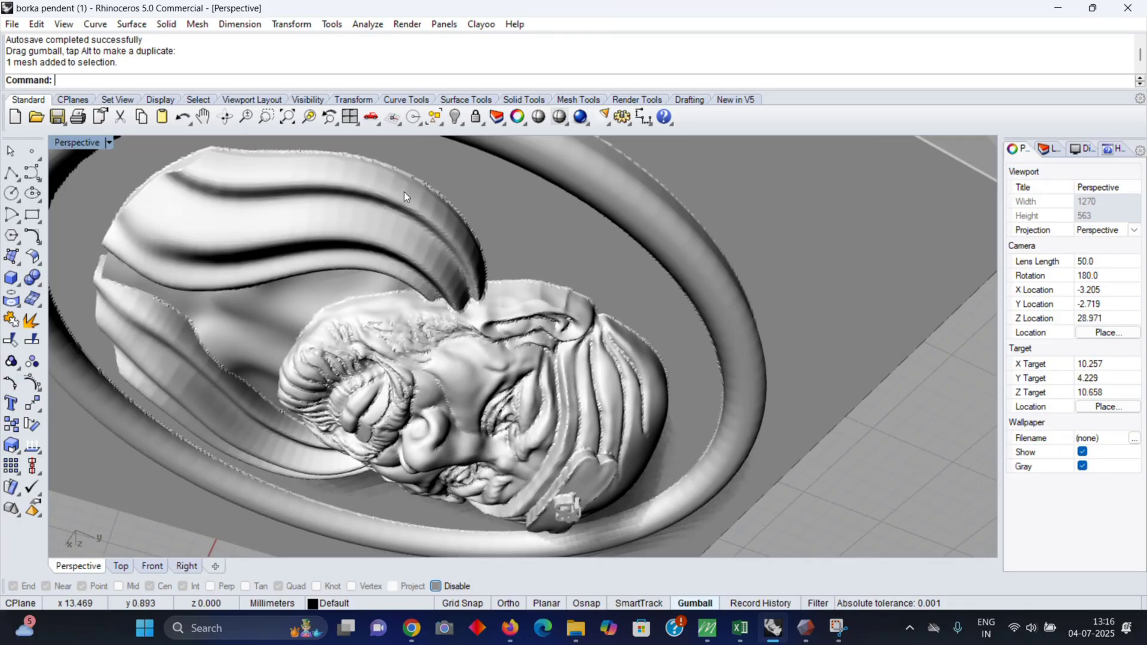
{"action": "scroll", "coordinate": [404, 192], "scroll_direction": "up", "scroll_amount": 12}
{"action": "scroll", "coordinate": [603, 324], "scroll_direction": "down", "scroll_amount": 18}
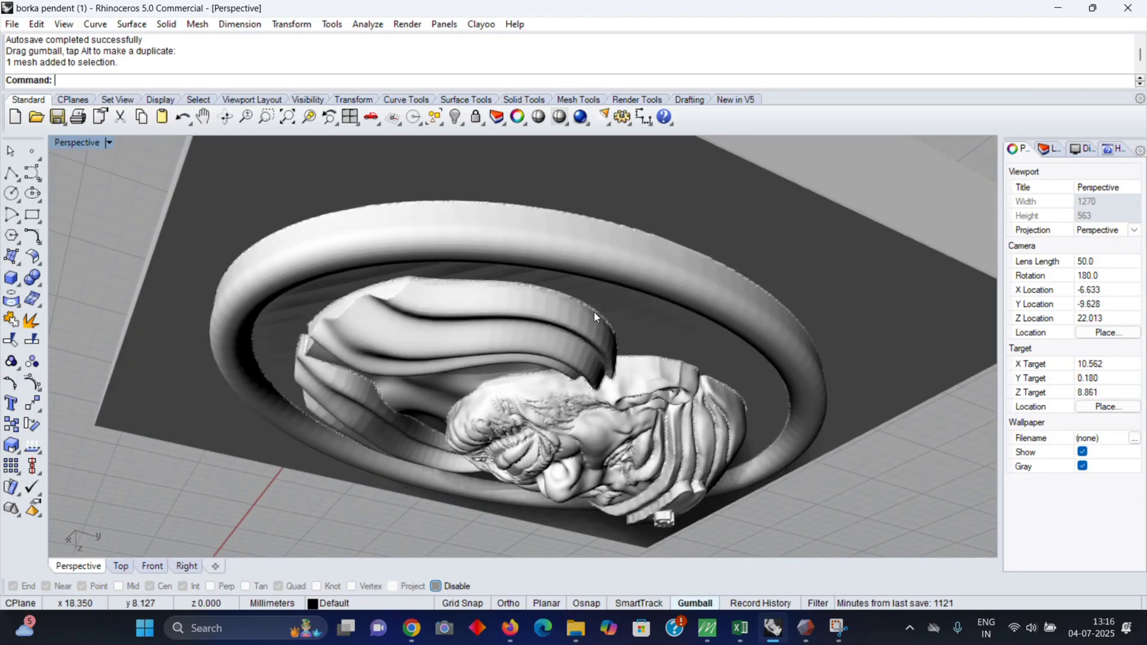
- Switch to the Top view and frame the oval pendant together with the imported box mesh
{"action": "right_click_drag", "start_coordinate": [593, 282], "coordinate": [507, 413]}
{"action": "scroll", "coordinate": [565, 374], "scroll_direction": "down", "scroll_amount": 6}
{"action": "key", "text": "ctrl+F1"}
{"action": "scroll", "coordinate": [588, 300], "scroll_direction": "up", "scroll_amount": 6}
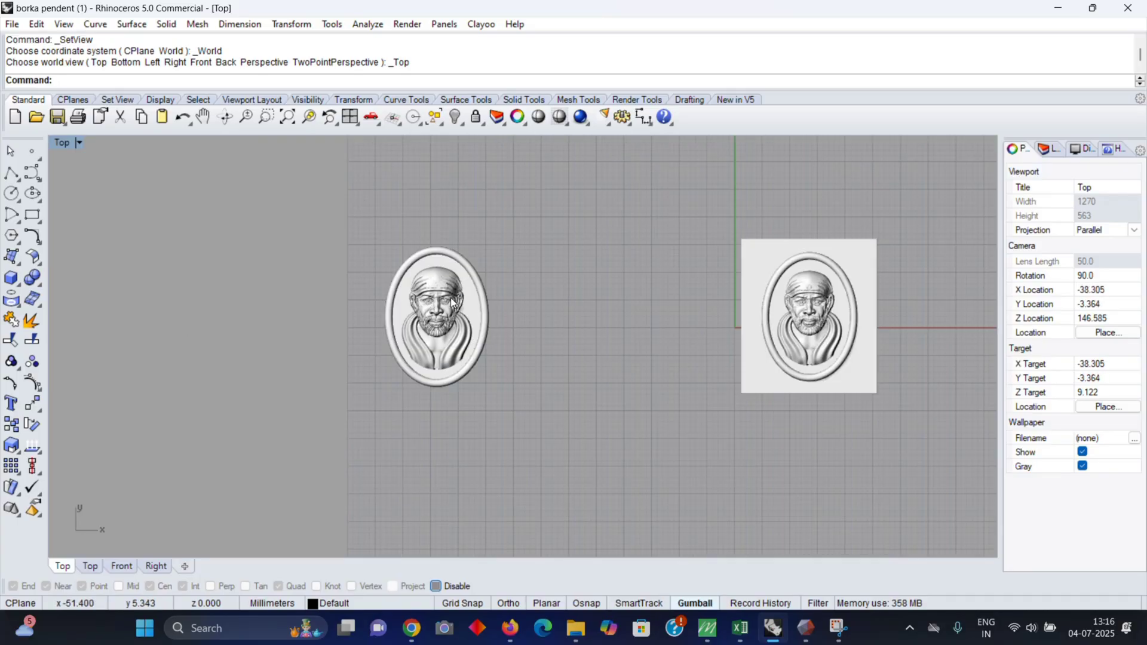